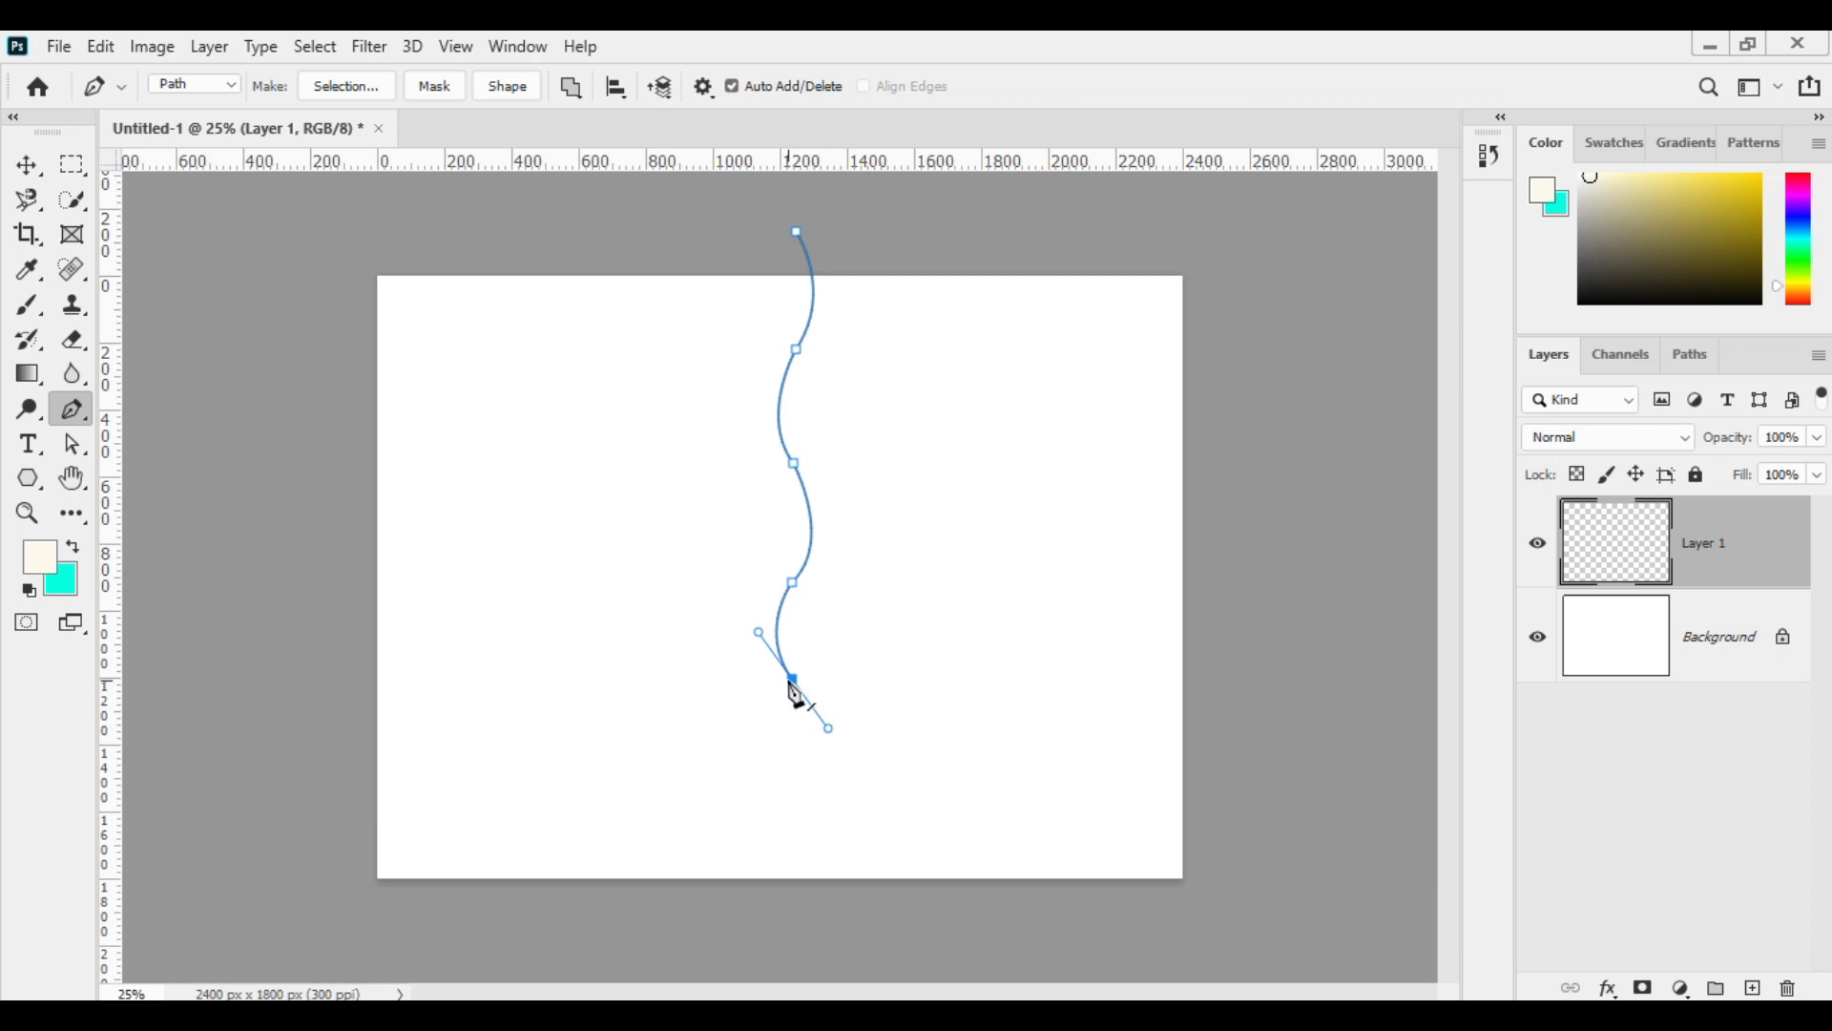
Complete the closed wavy-edged path around the canvas's right half and convert it into a selection.
drag(754, 812, 741, 812)
alt+click(787, 785)
alt+click(781, 893)
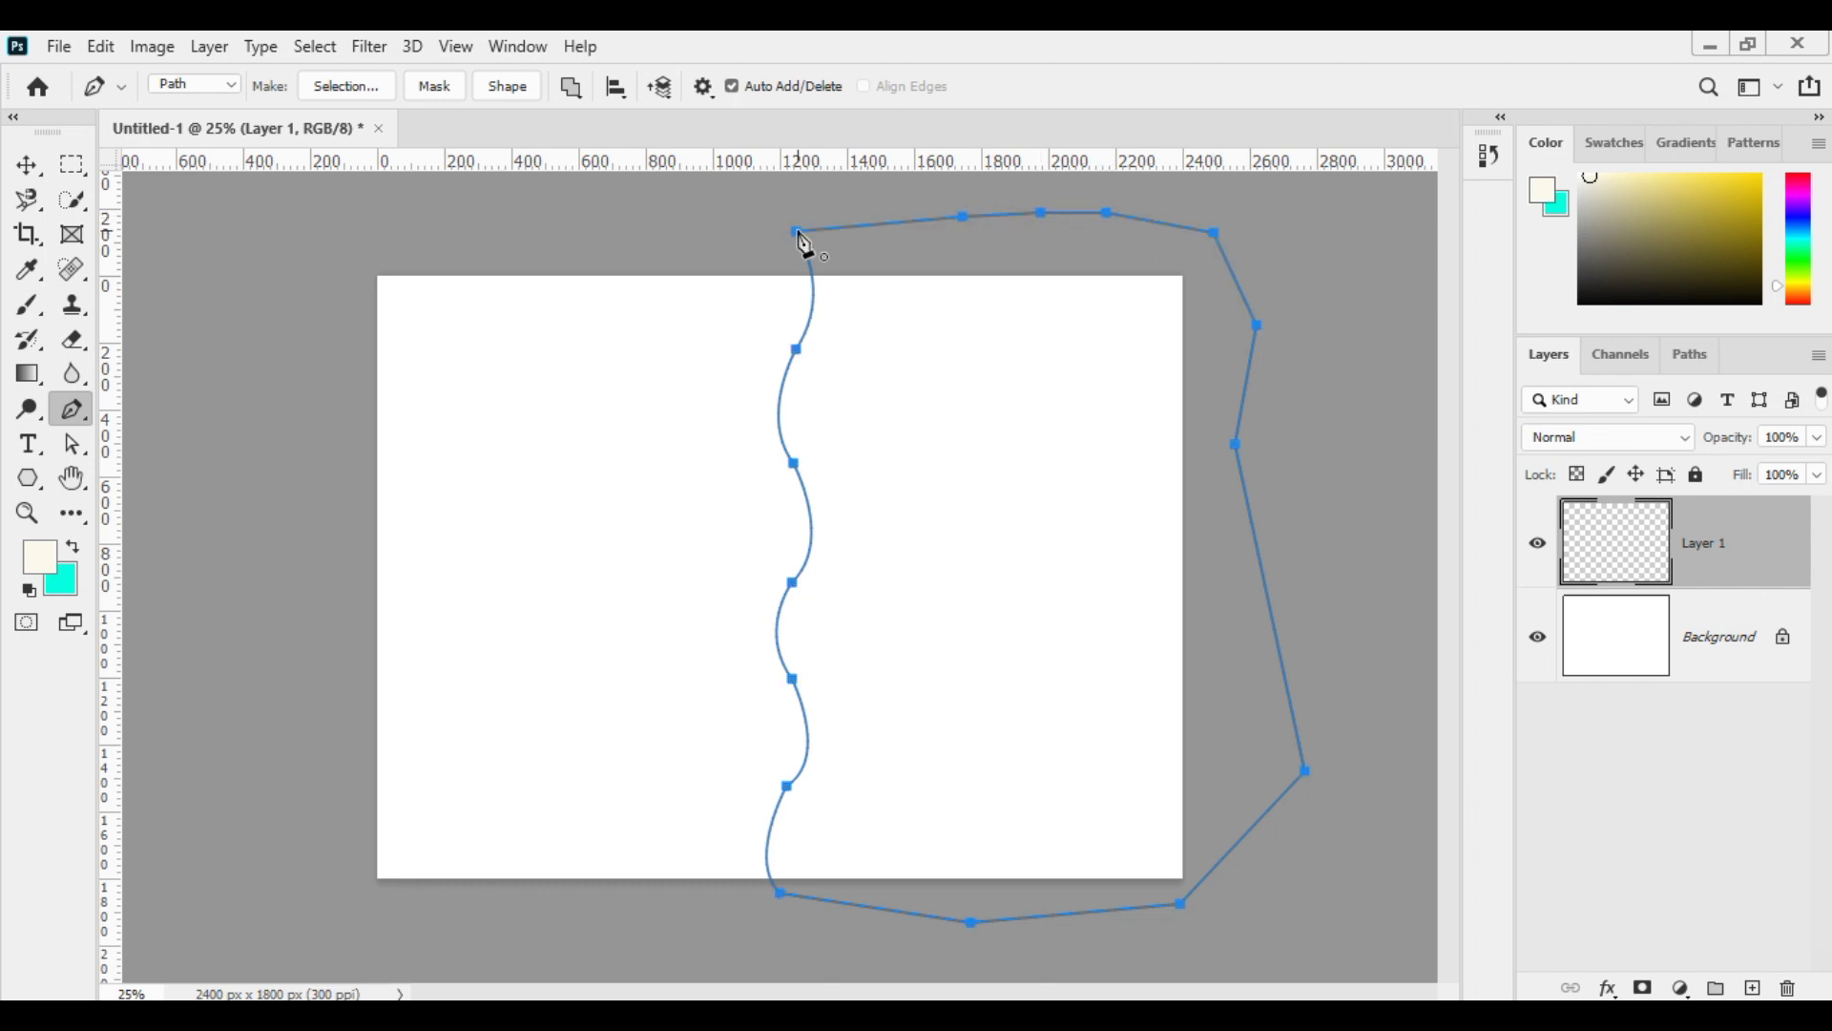
right_click(954, 330)
click(1011, 442)
click(811, 267)
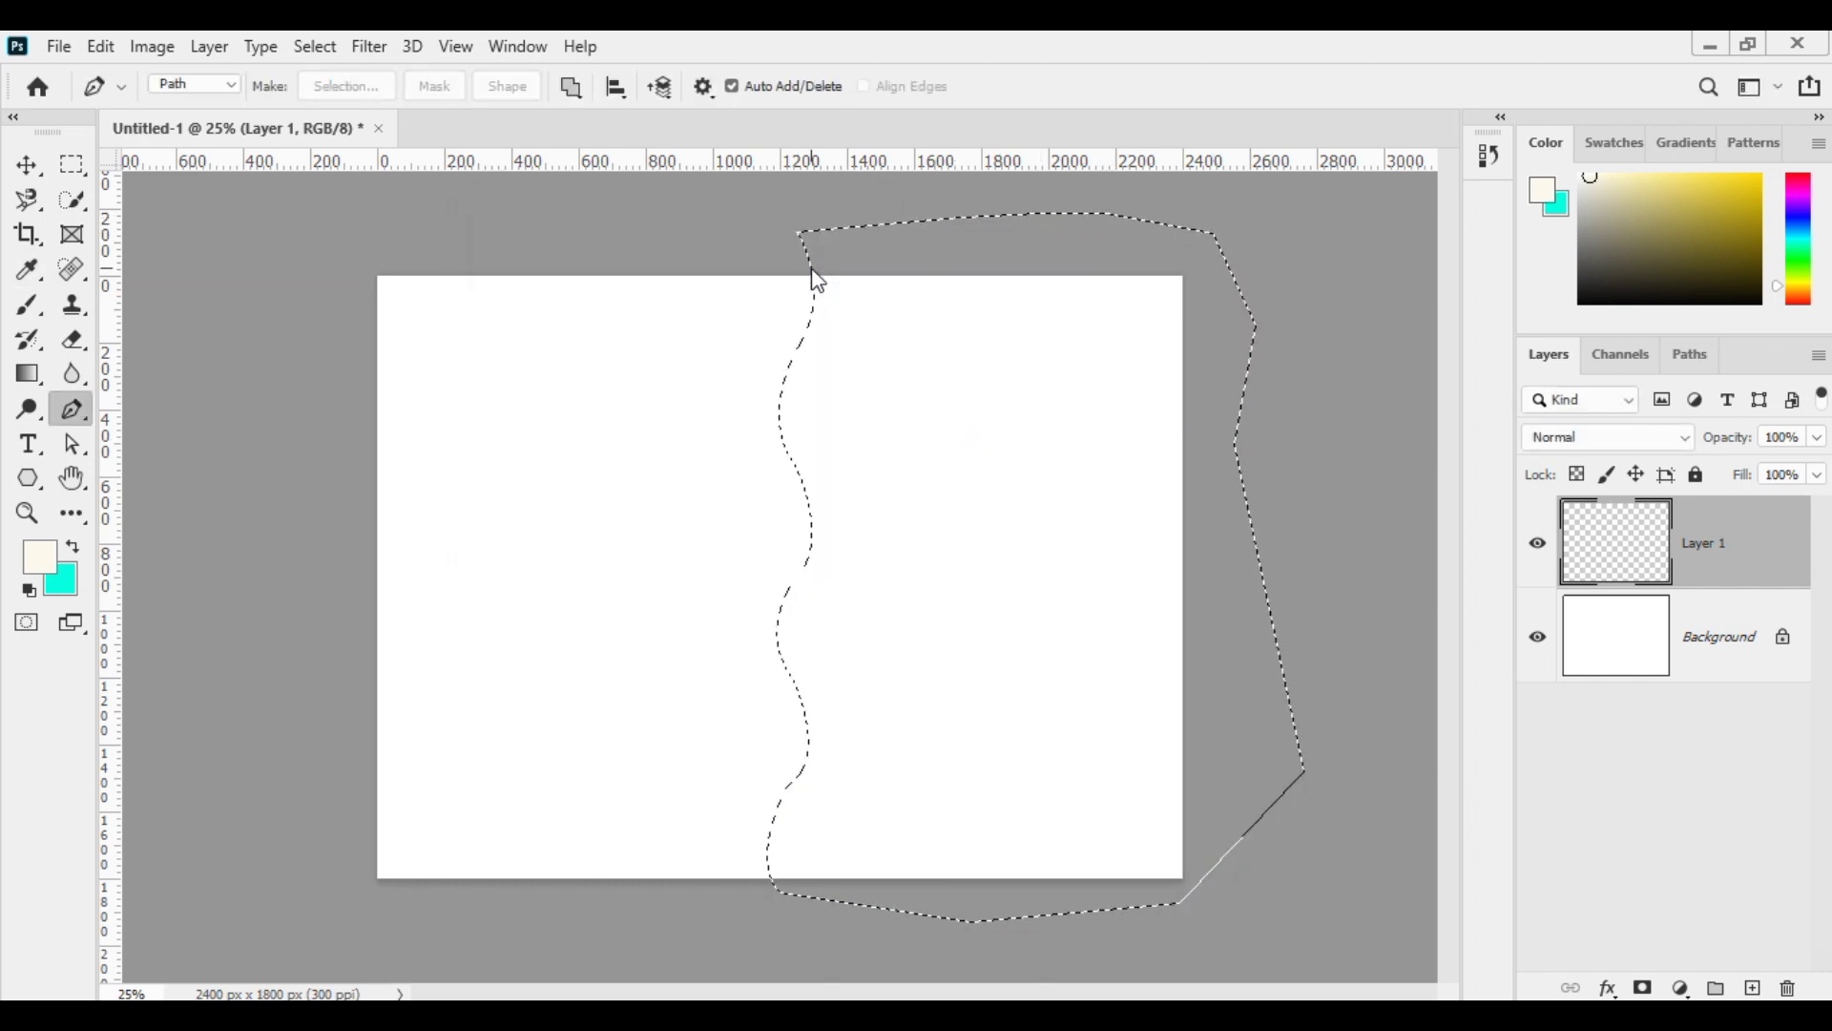
Load the Foreground to Background gradient preset and set its starting colour stop to fed702.
click(27, 373)
click(200, 86)
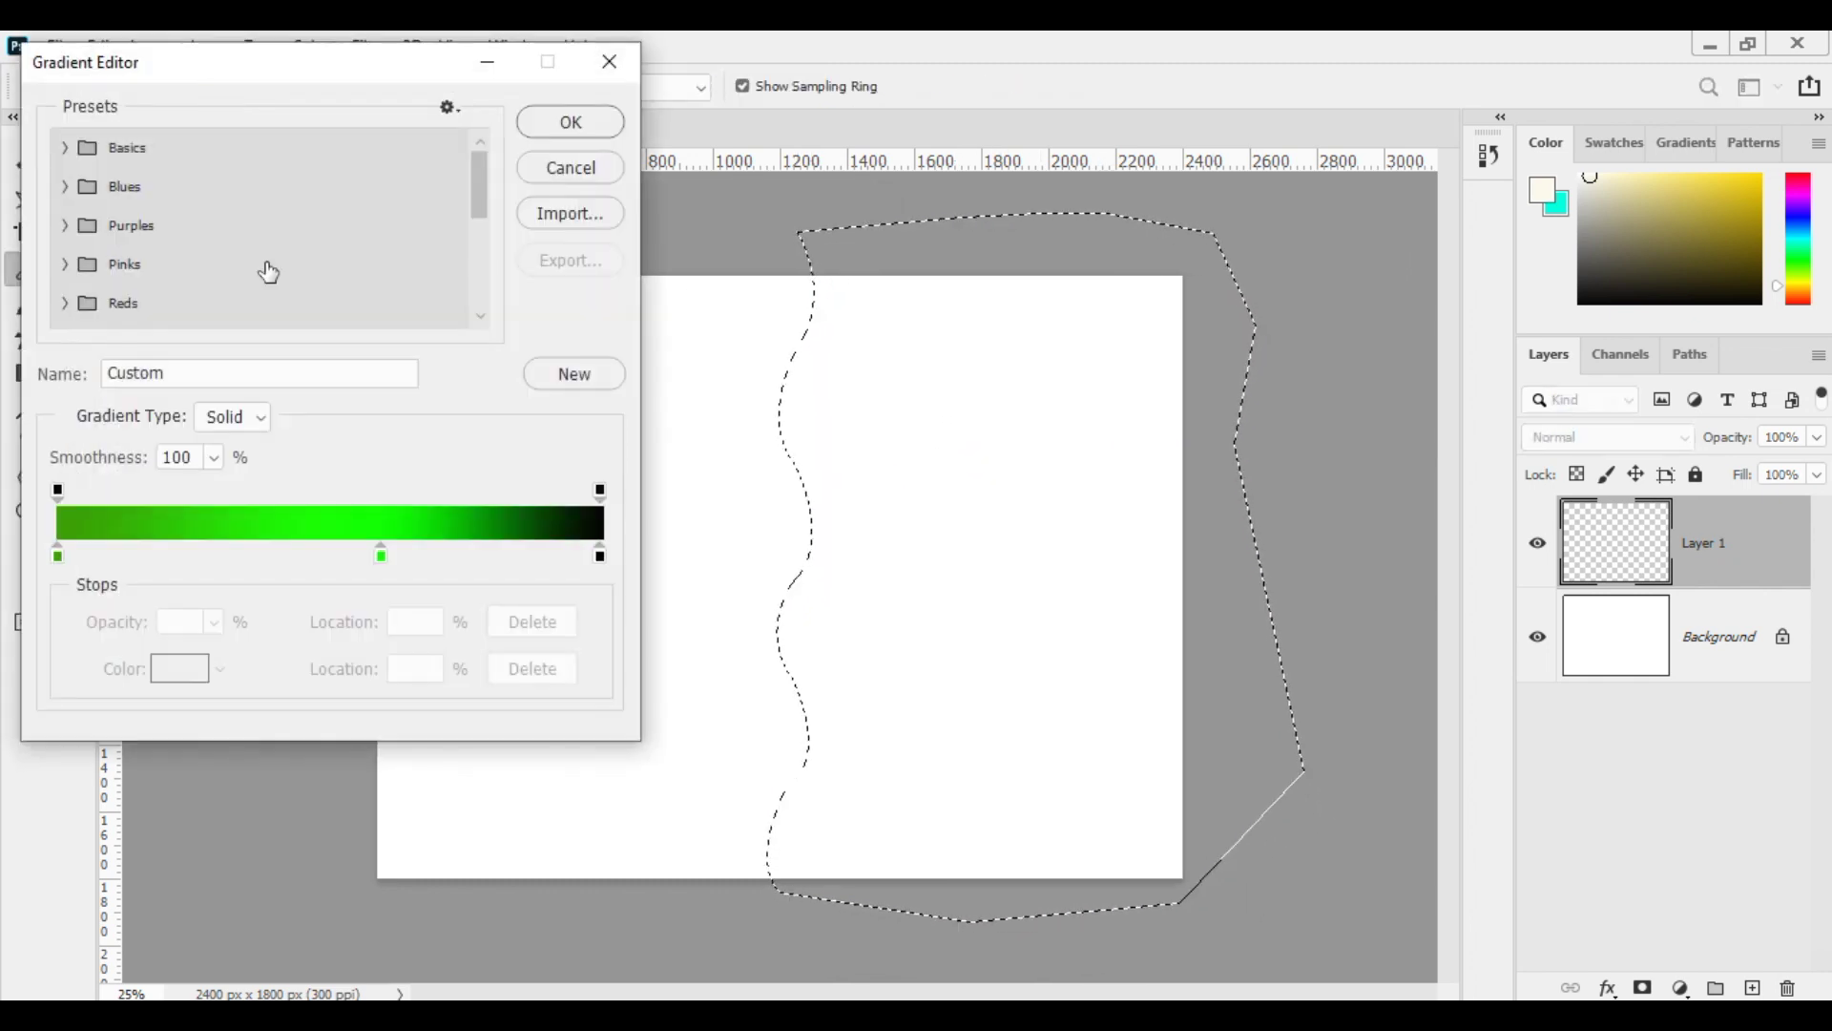
click(65, 148)
click(100, 180)
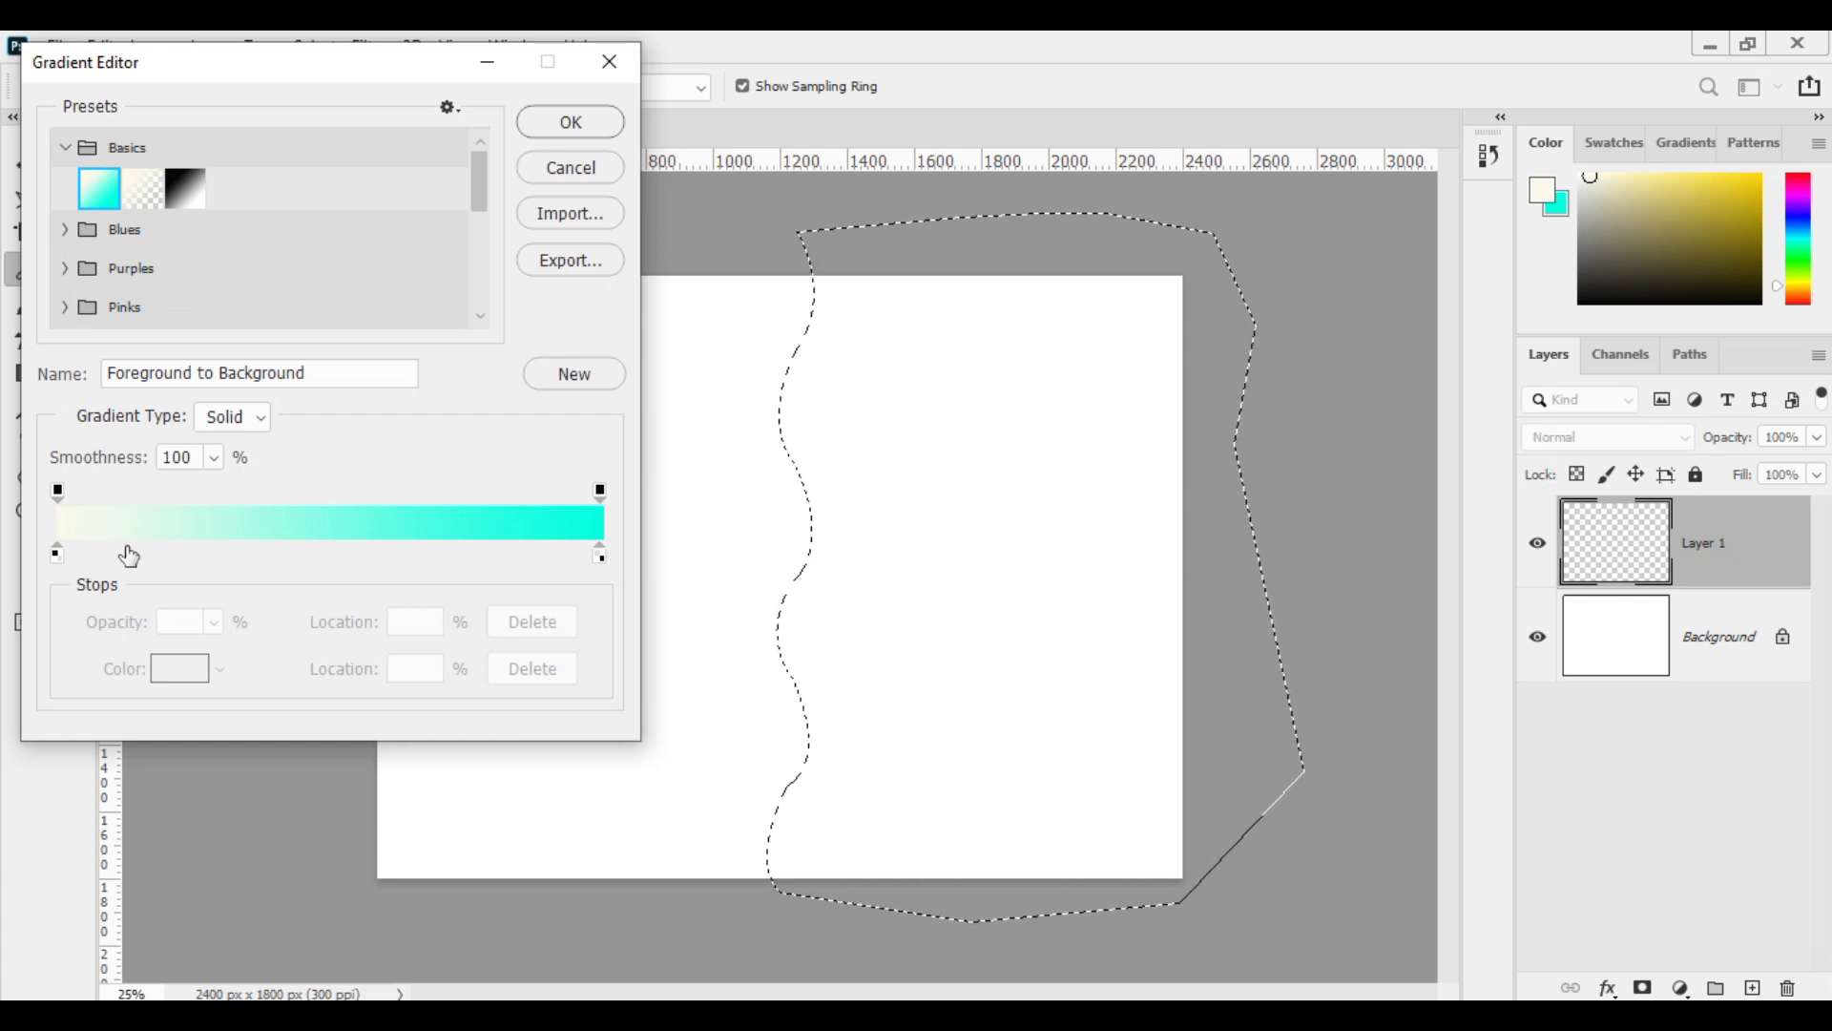
double_click(57, 554)
text(fed702)
click(1273, 544)
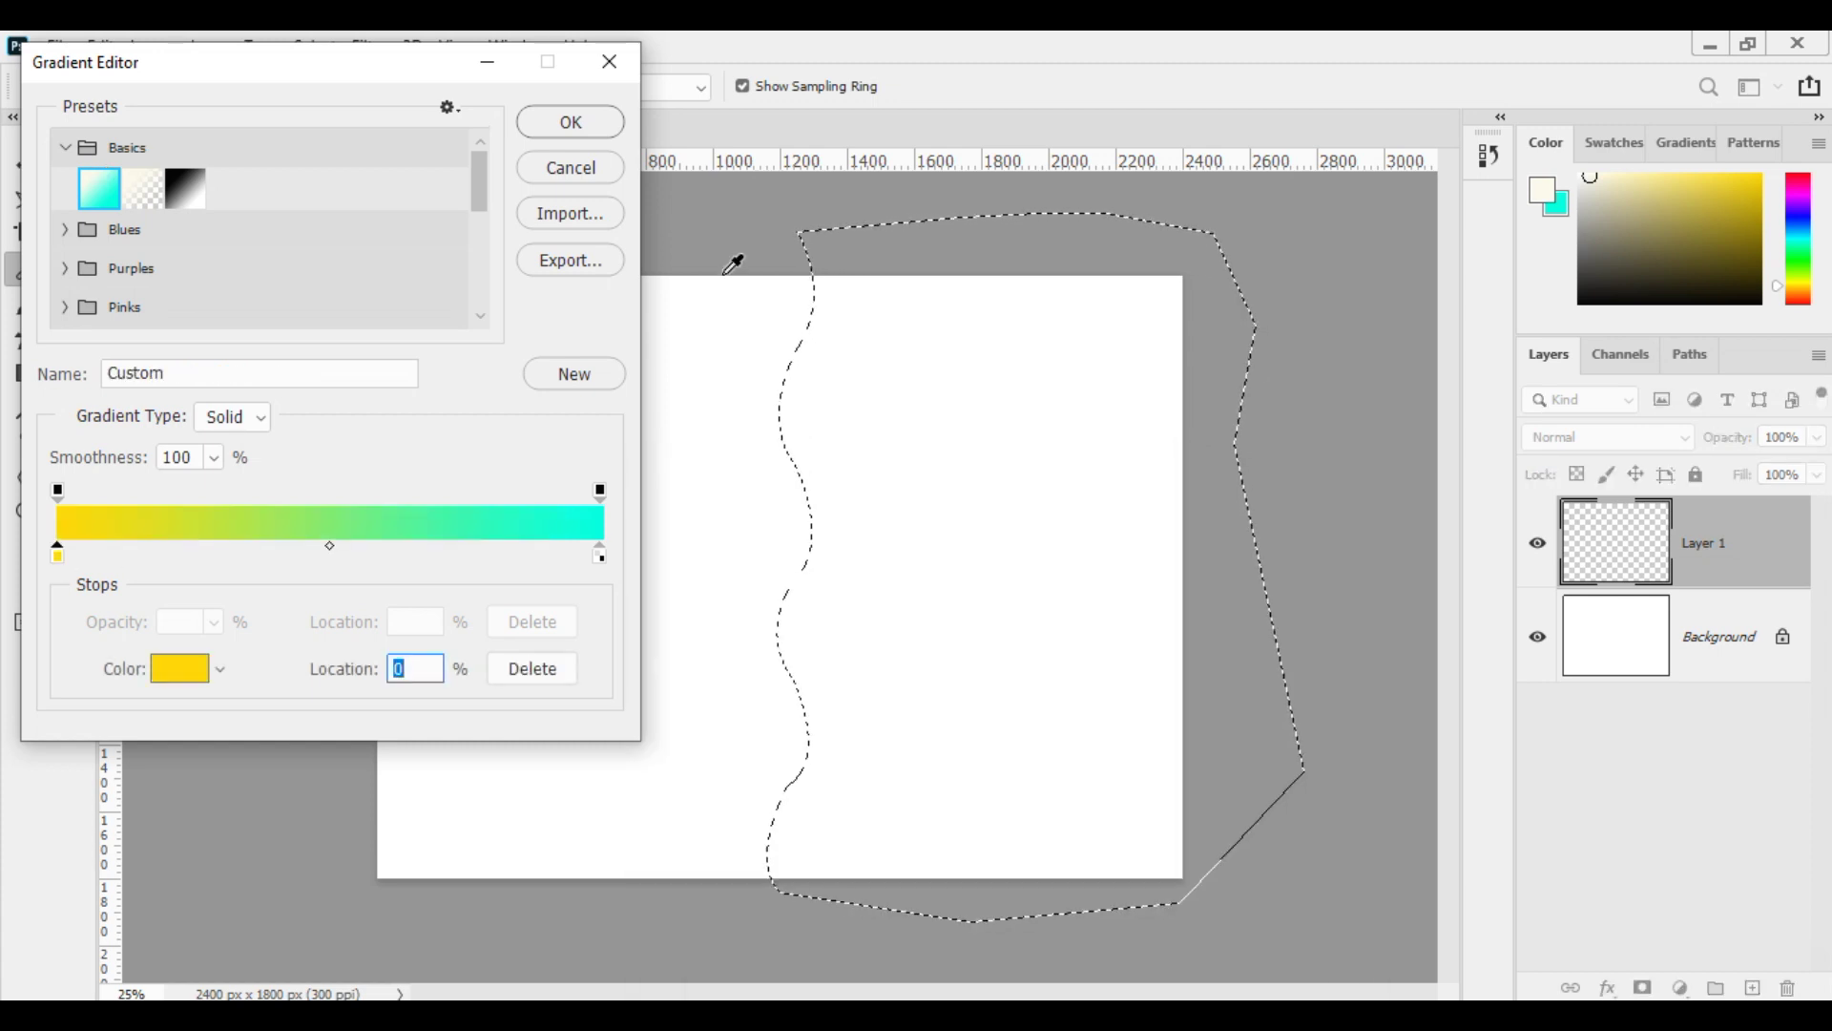
click(571, 122)
Set the foreground colour to yellow, fill the wavy selection on Layer 1 with it, and deselect.
click(40, 558)
drag(964, 592, 1006, 539)
key(Return)
key(g)
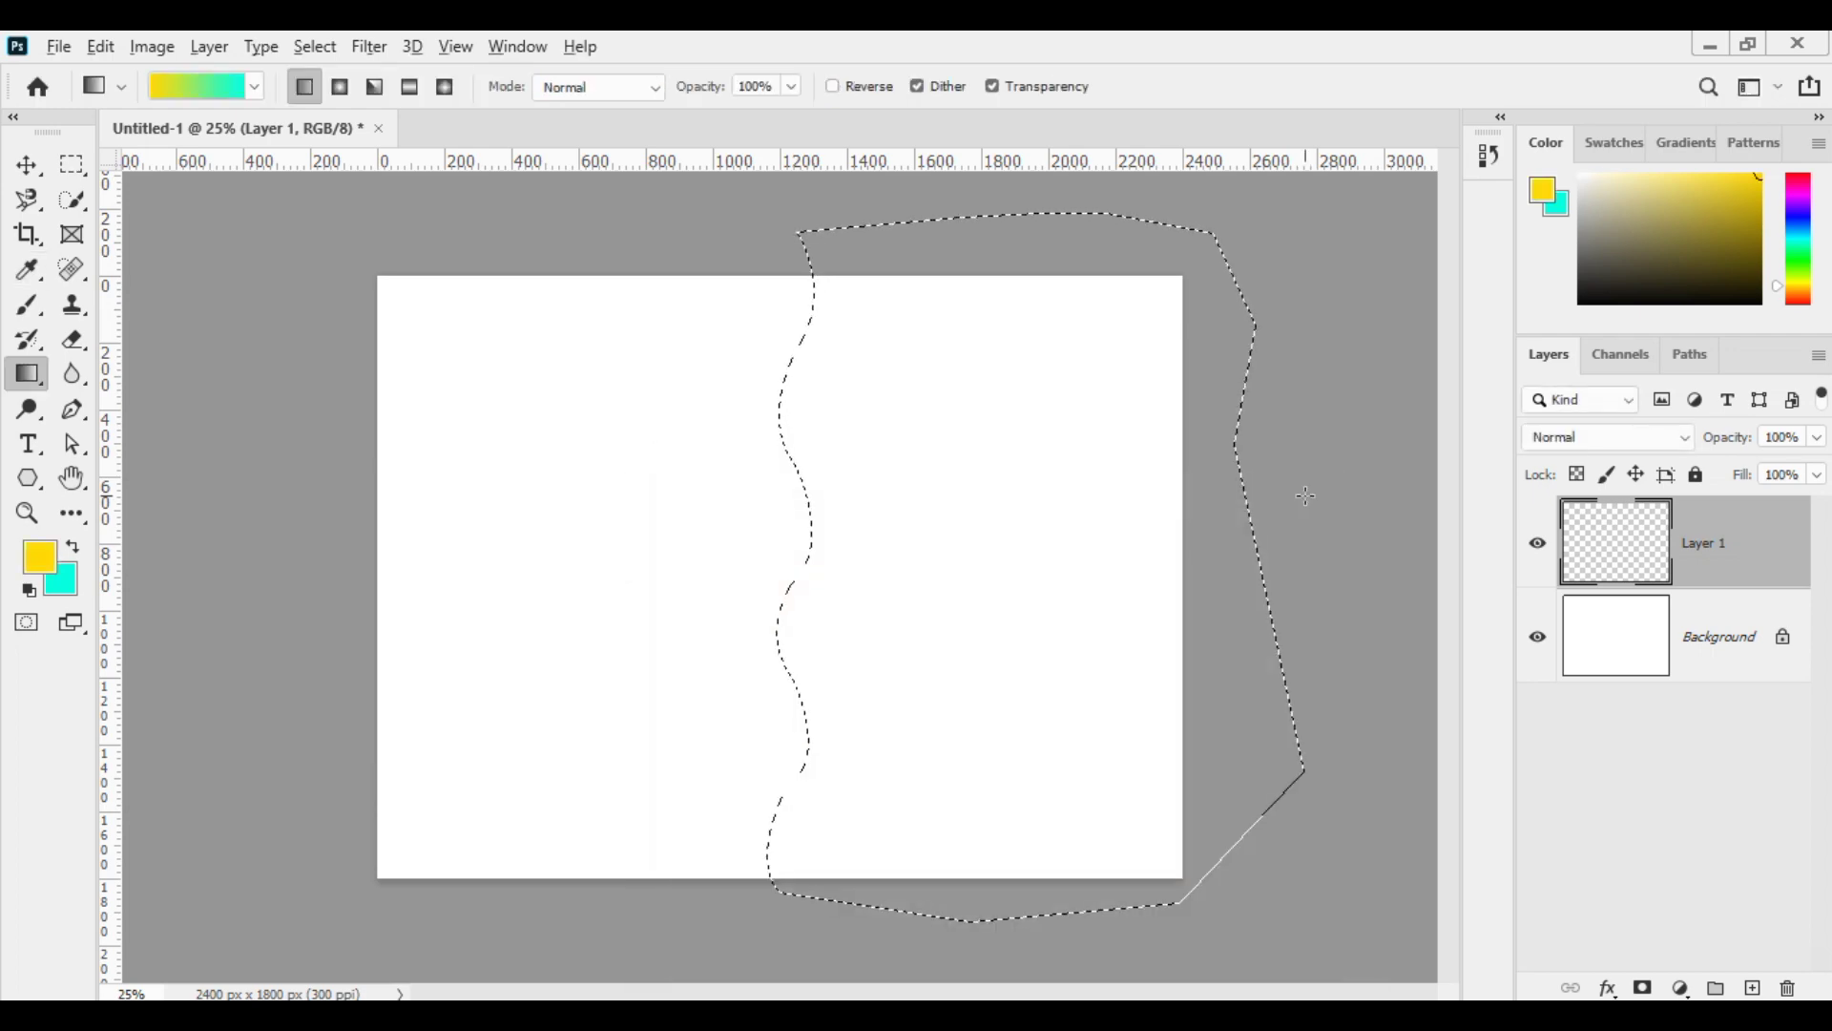
key(alt+BackSpace)
key(ctrl+d)
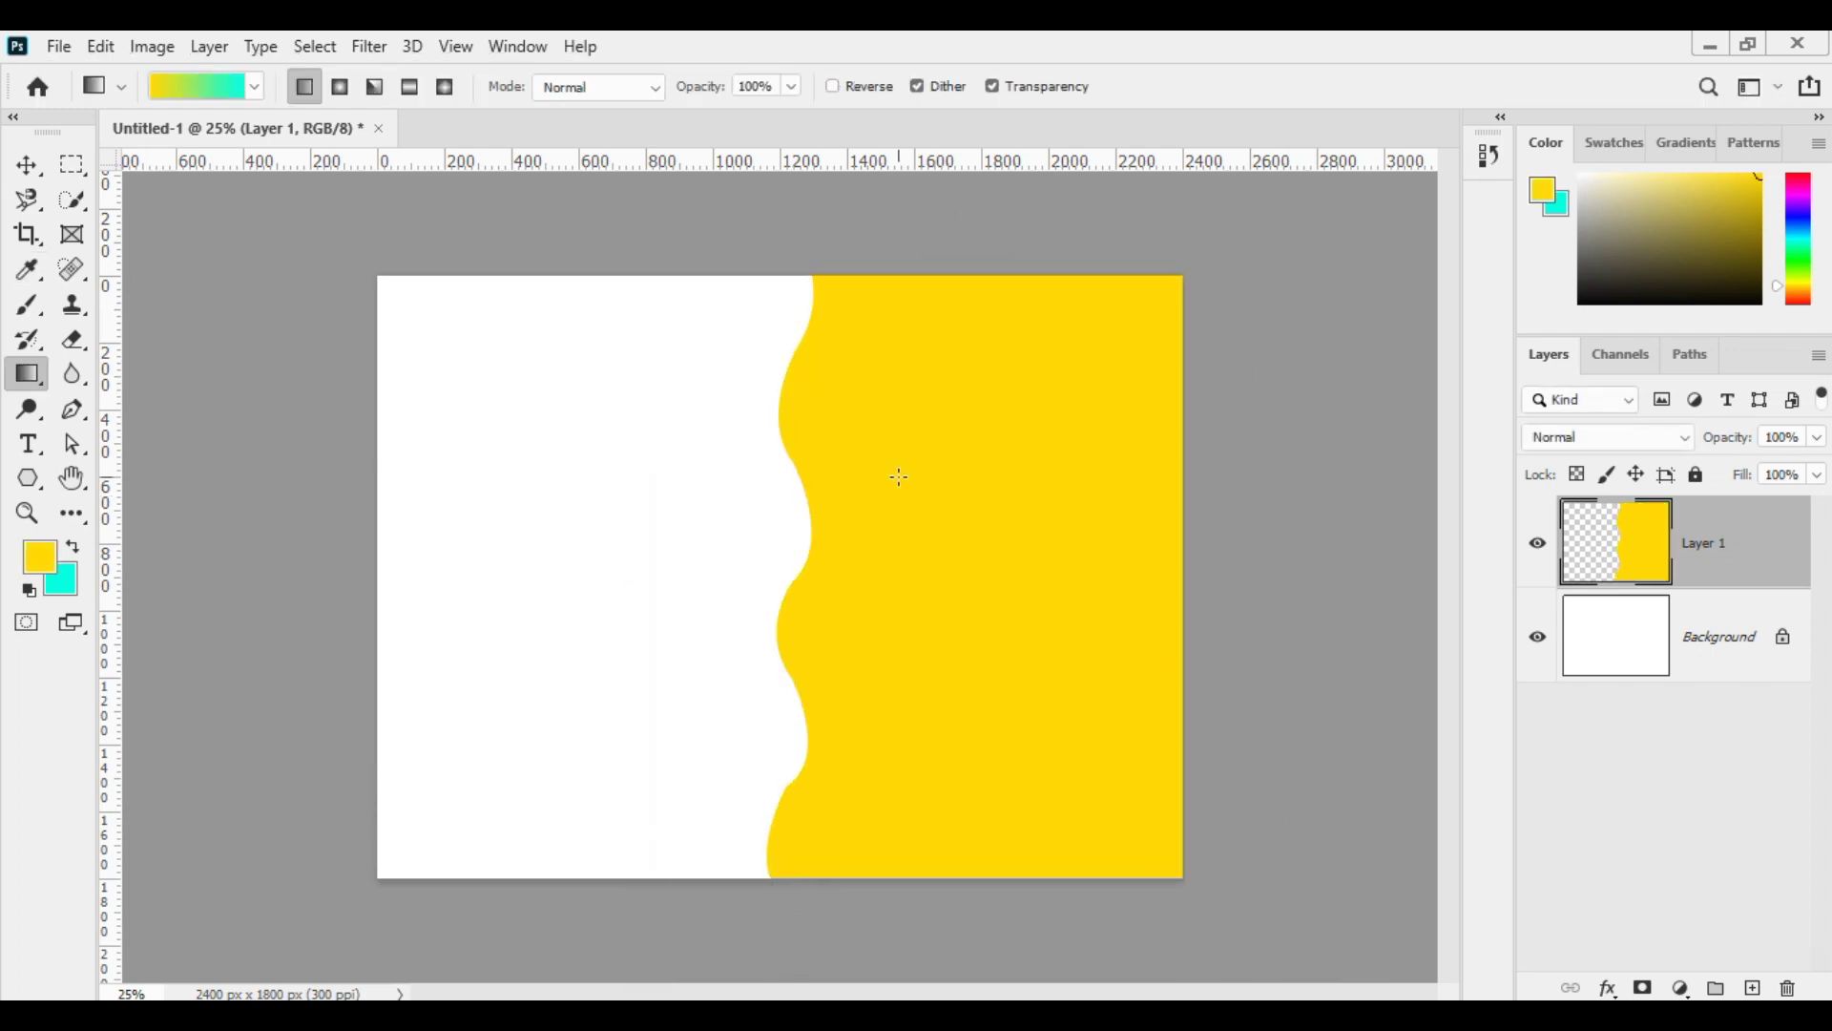
Add a new layer above the yellow shape and edit the gradient to run from green to near-black.
click(1750, 49)
key(shift+ctrl+alt+n)
click(1411, 50)
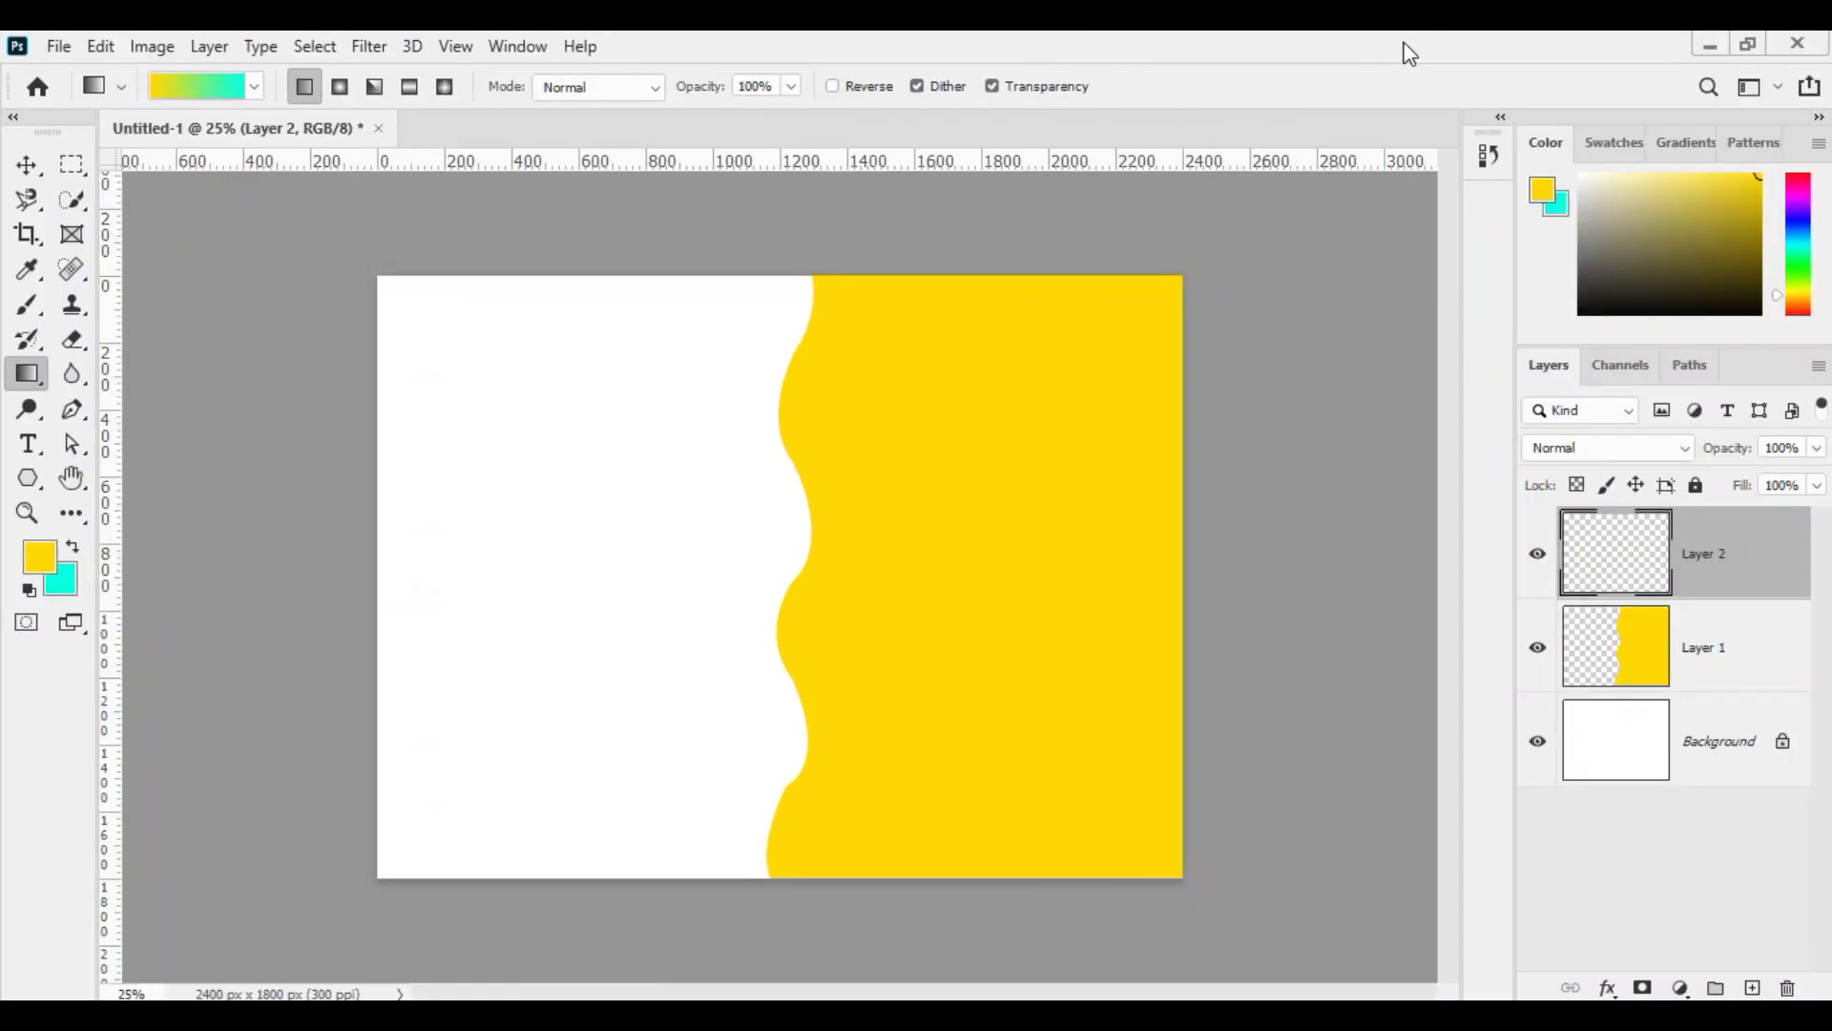
click(205, 87)
double_click(58, 553)
text(00d500)
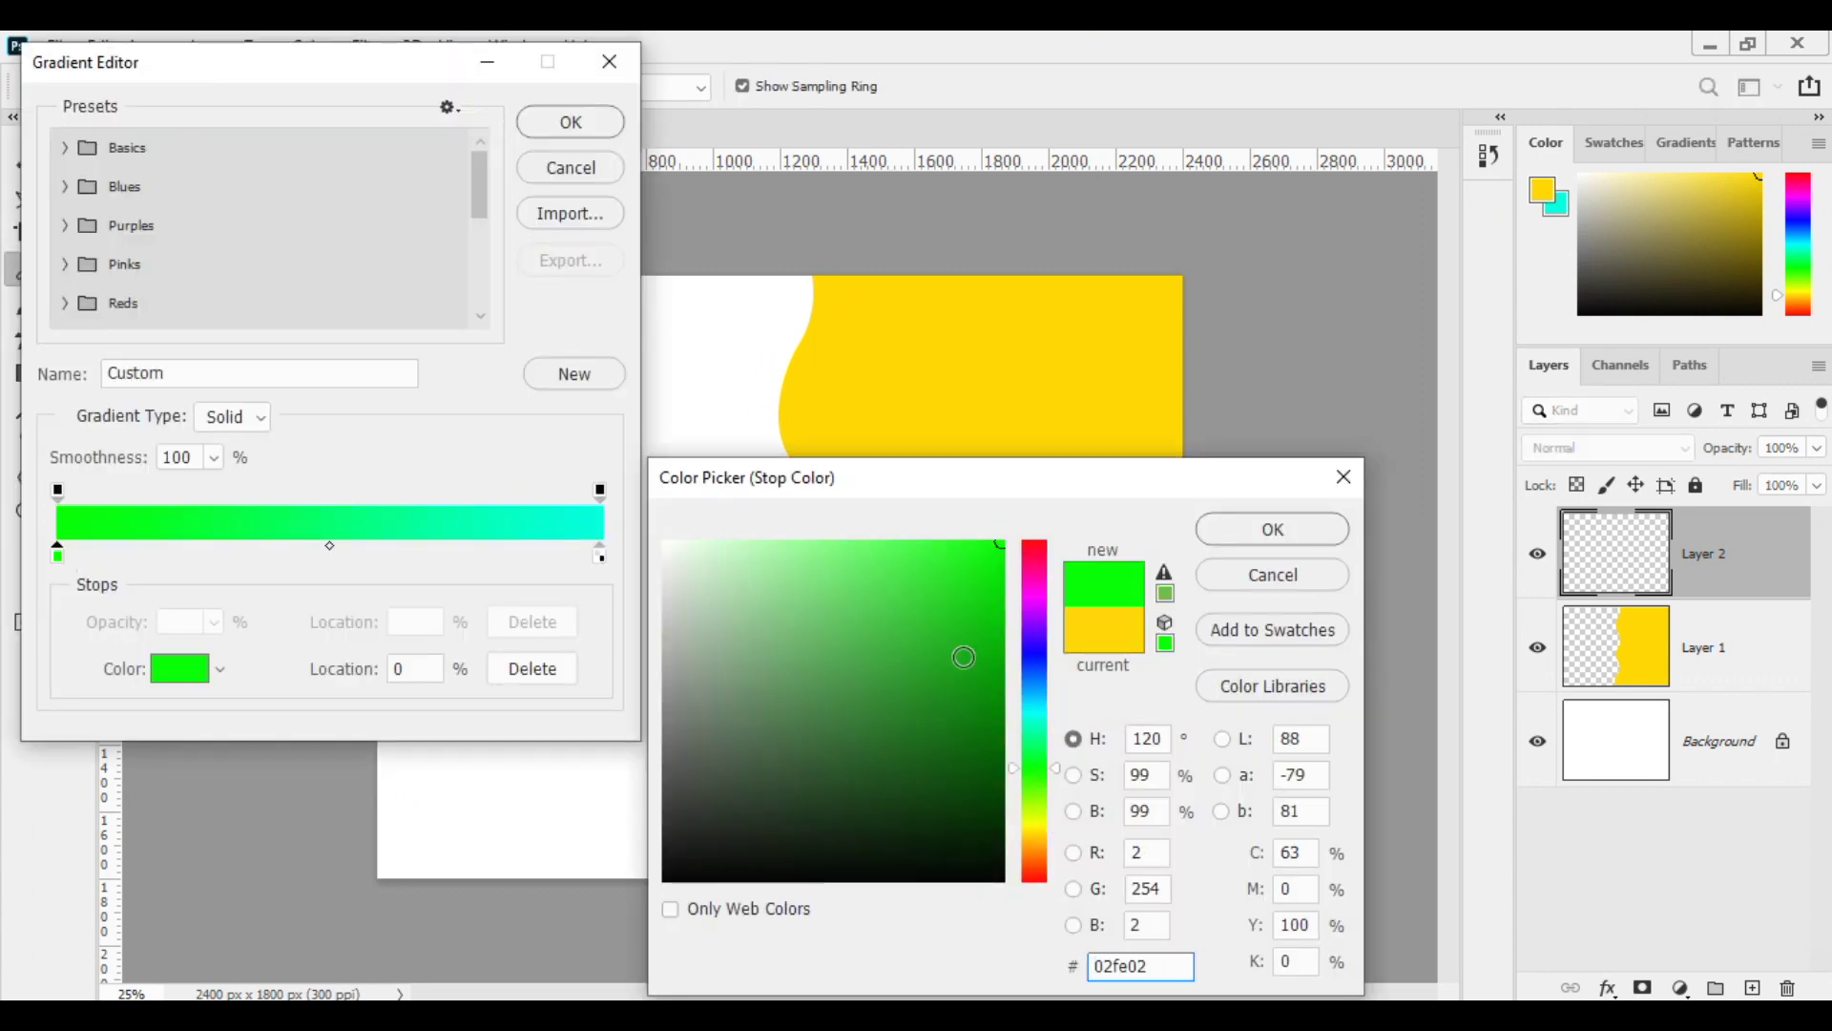
click(1272, 528)
double_click(599, 554)
drag(863, 797, 909, 869)
click(1272, 529)
click(571, 121)
Fill Layer 2 with the gradient from green at the top to black at the bottom and move it below Layer 1.
drag(593, 258, 552, 873)
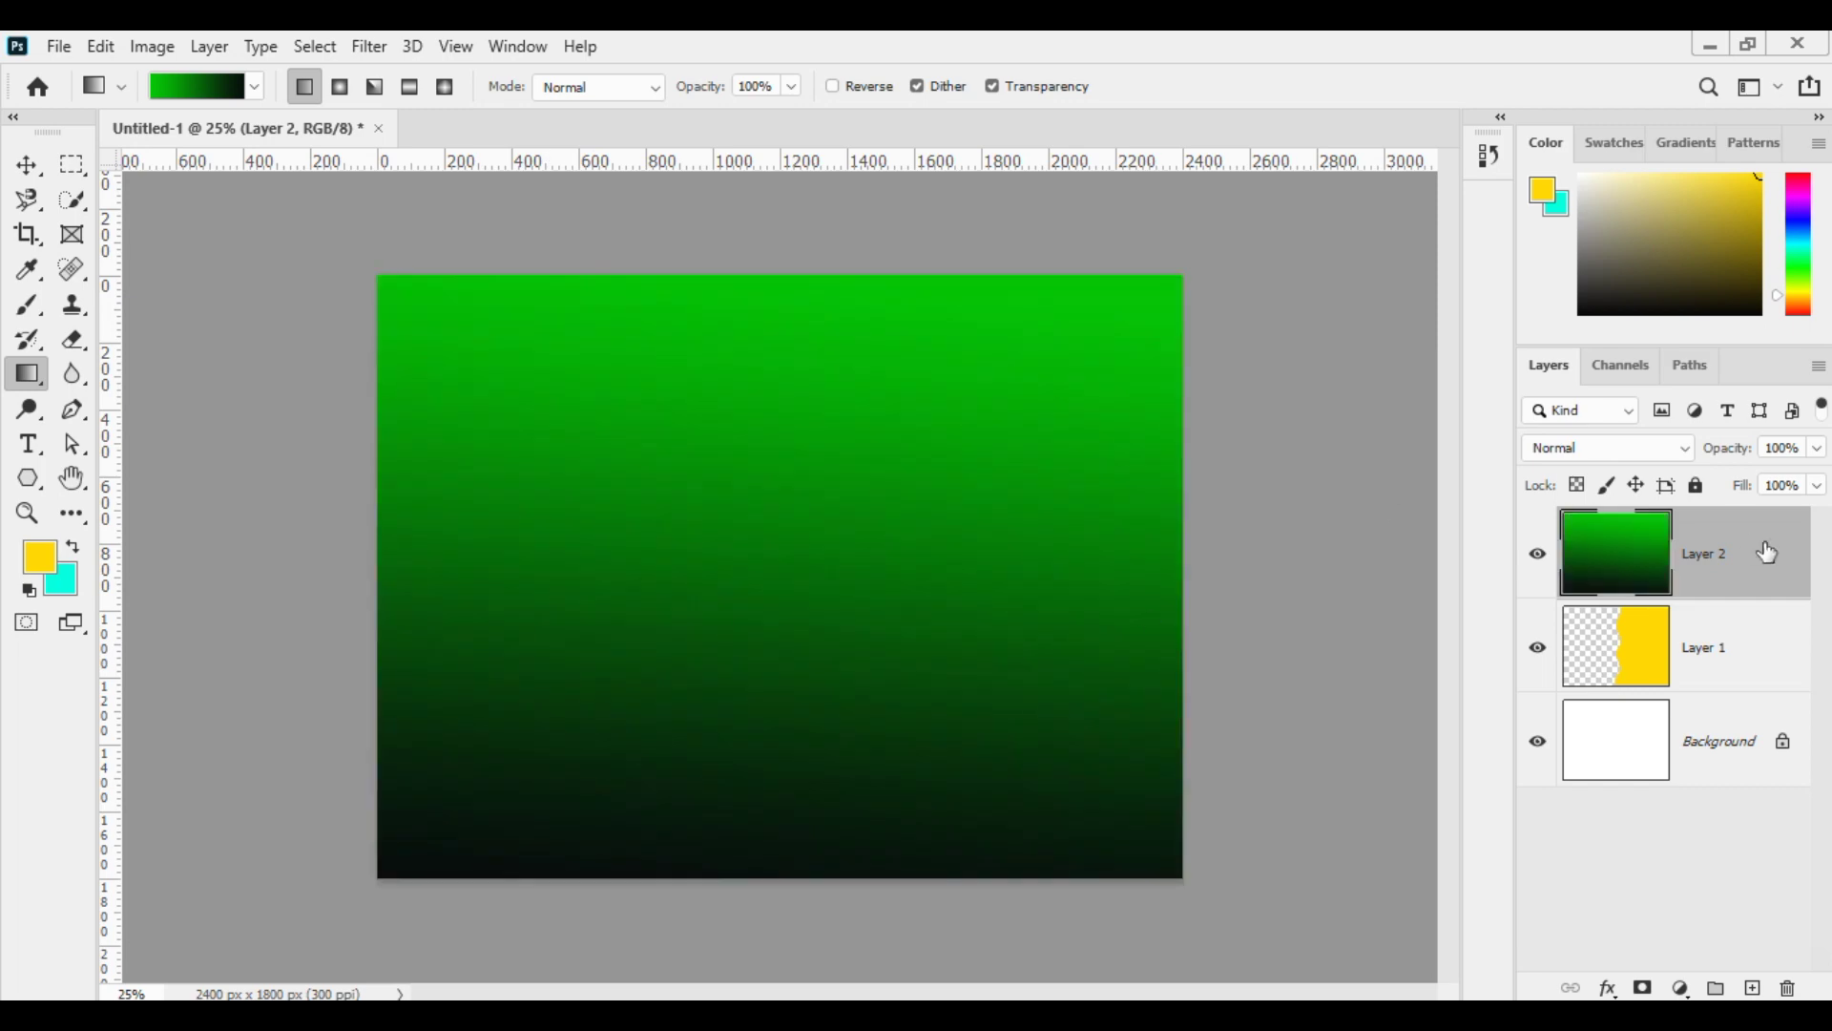
drag(1759, 551, 1680, 692)
click(59, 46)
click(67, 93)
click(94, 185)
double_click(605, 277)
click(27, 165)
drag(834, 586, 544, 603)
click(1344, 302)
key(Delete)
Open burger-10956.png and darken the burger with a Curves adjustment layer.
click(59, 46)
click(68, 92)
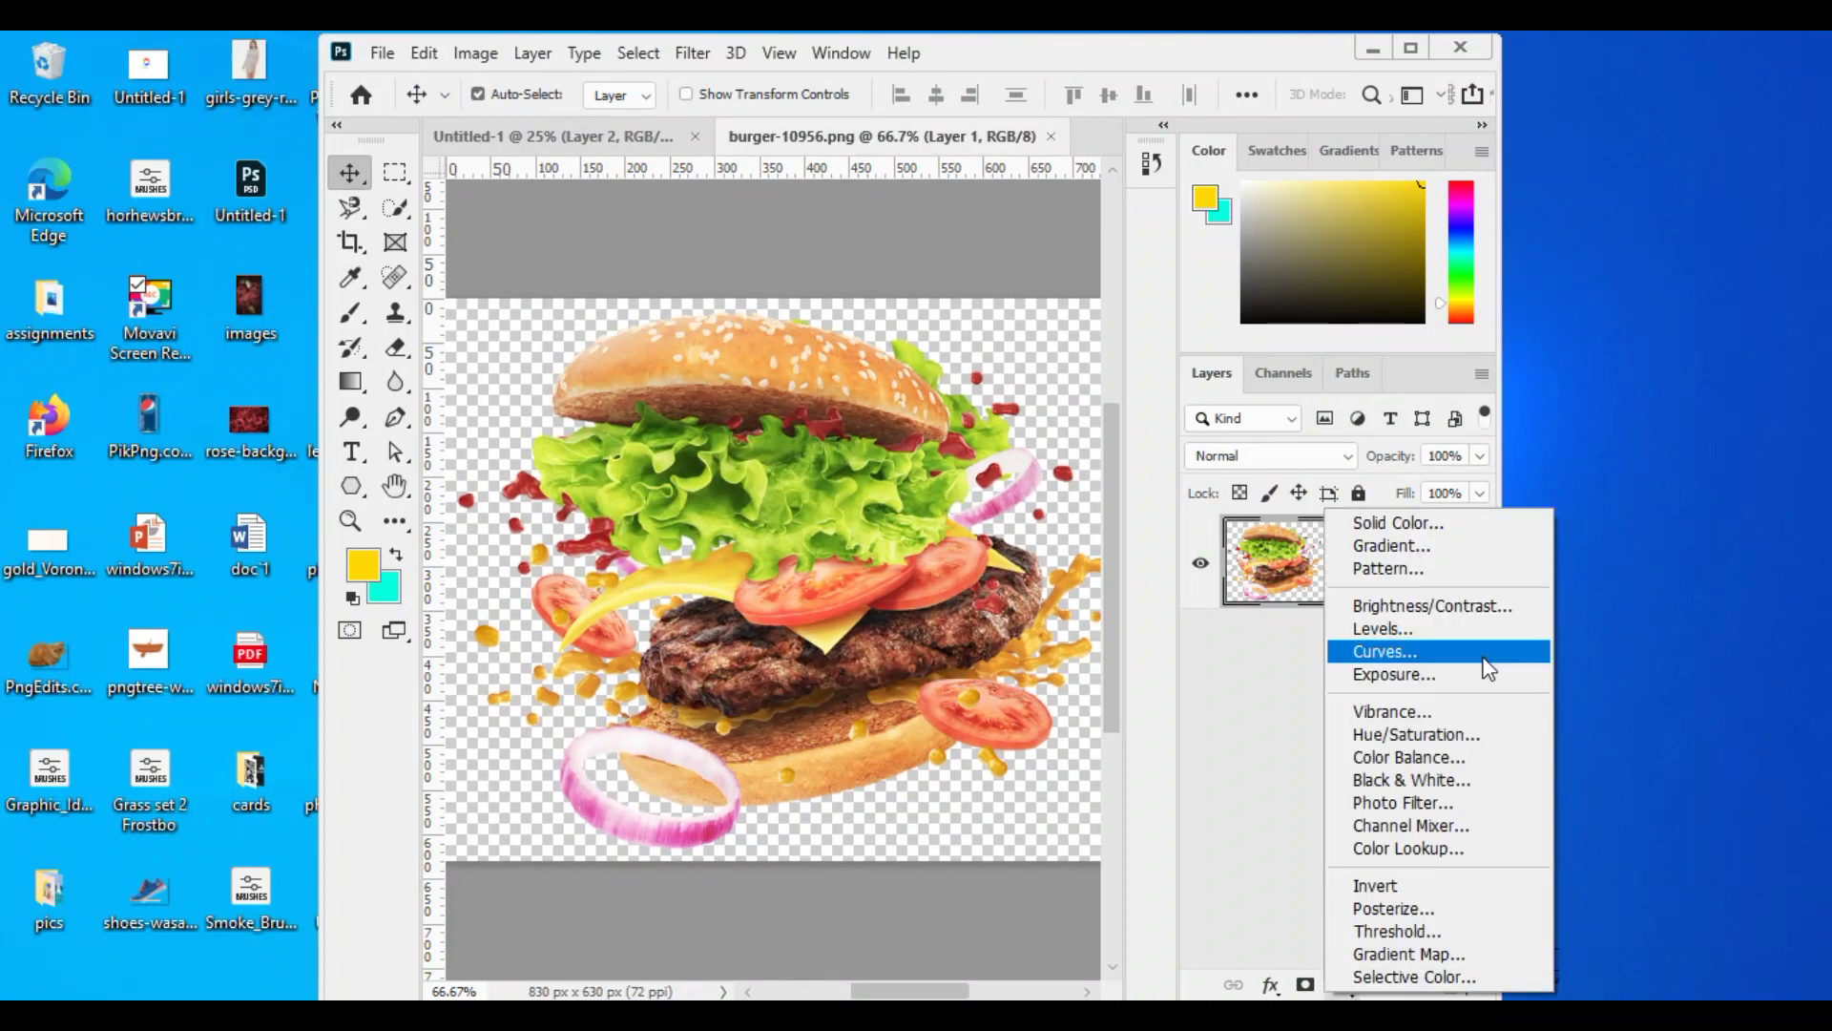
click(1485, 659)
drag(982, 464, 1013, 499)
click(1110, 204)
click(1178, 535)
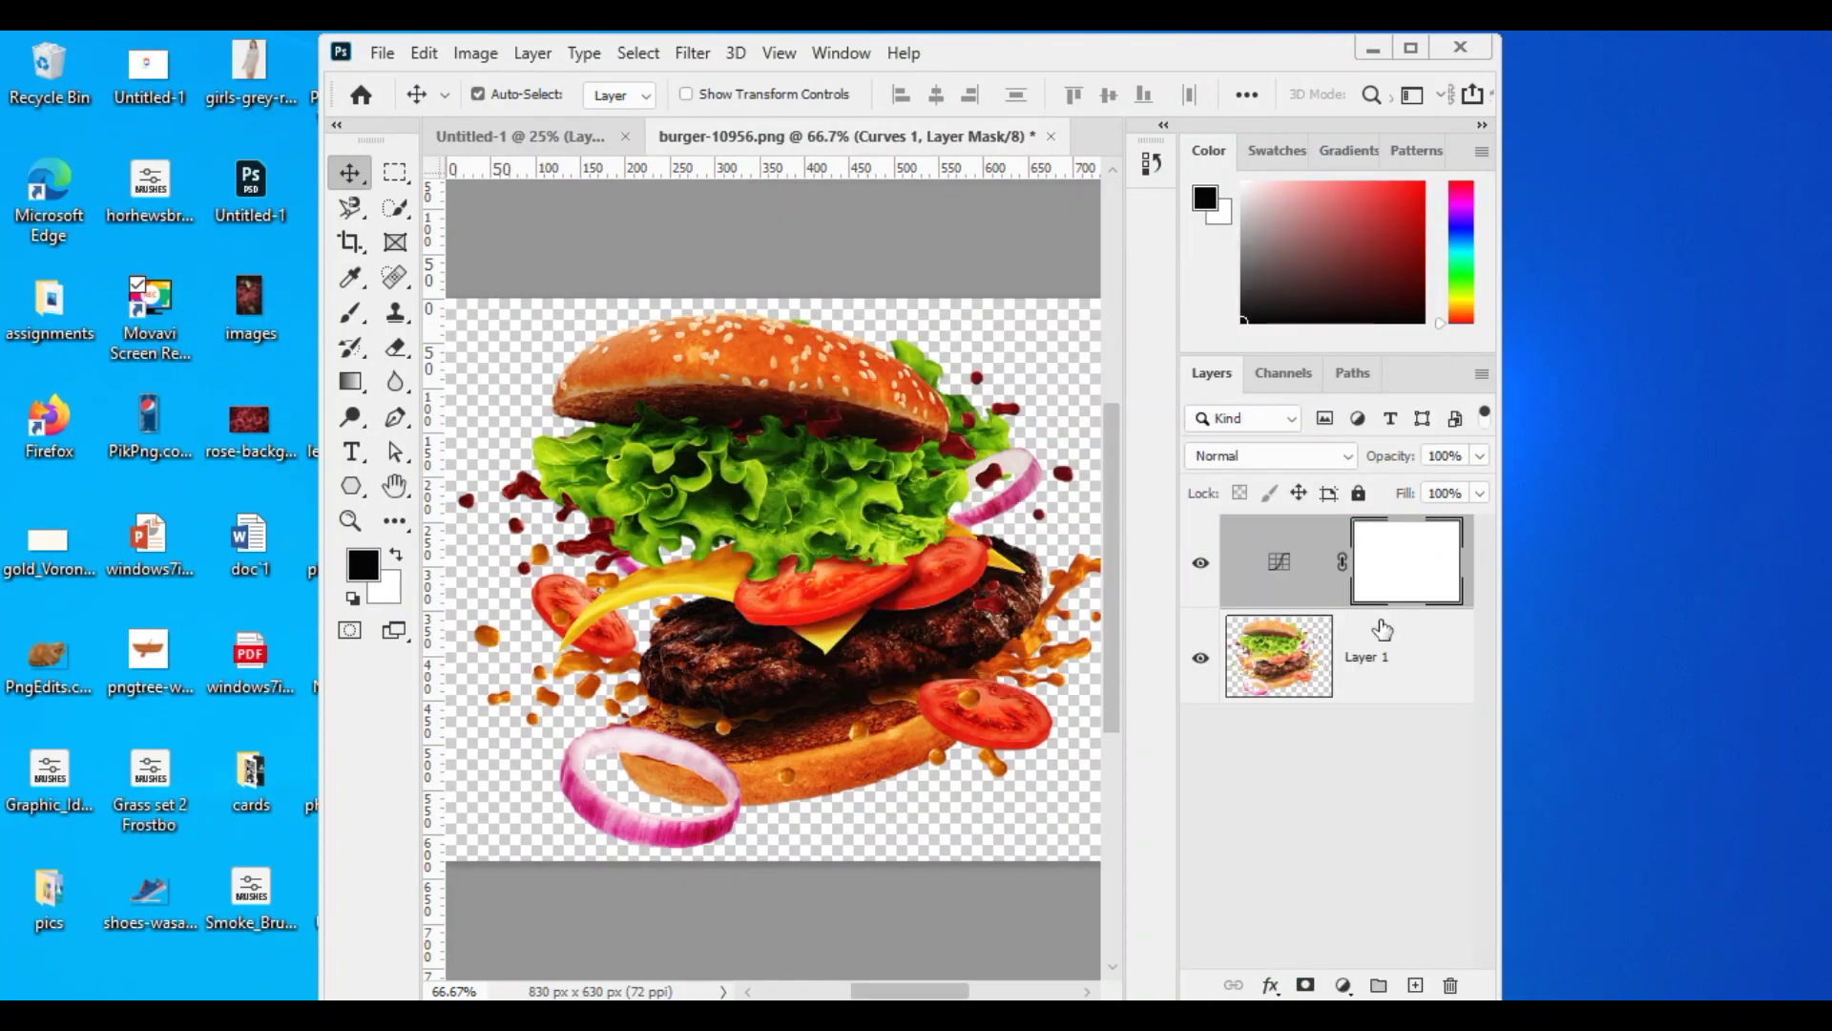
Merge the Curves adjustment with the burger layer.
right_click(1406, 563)
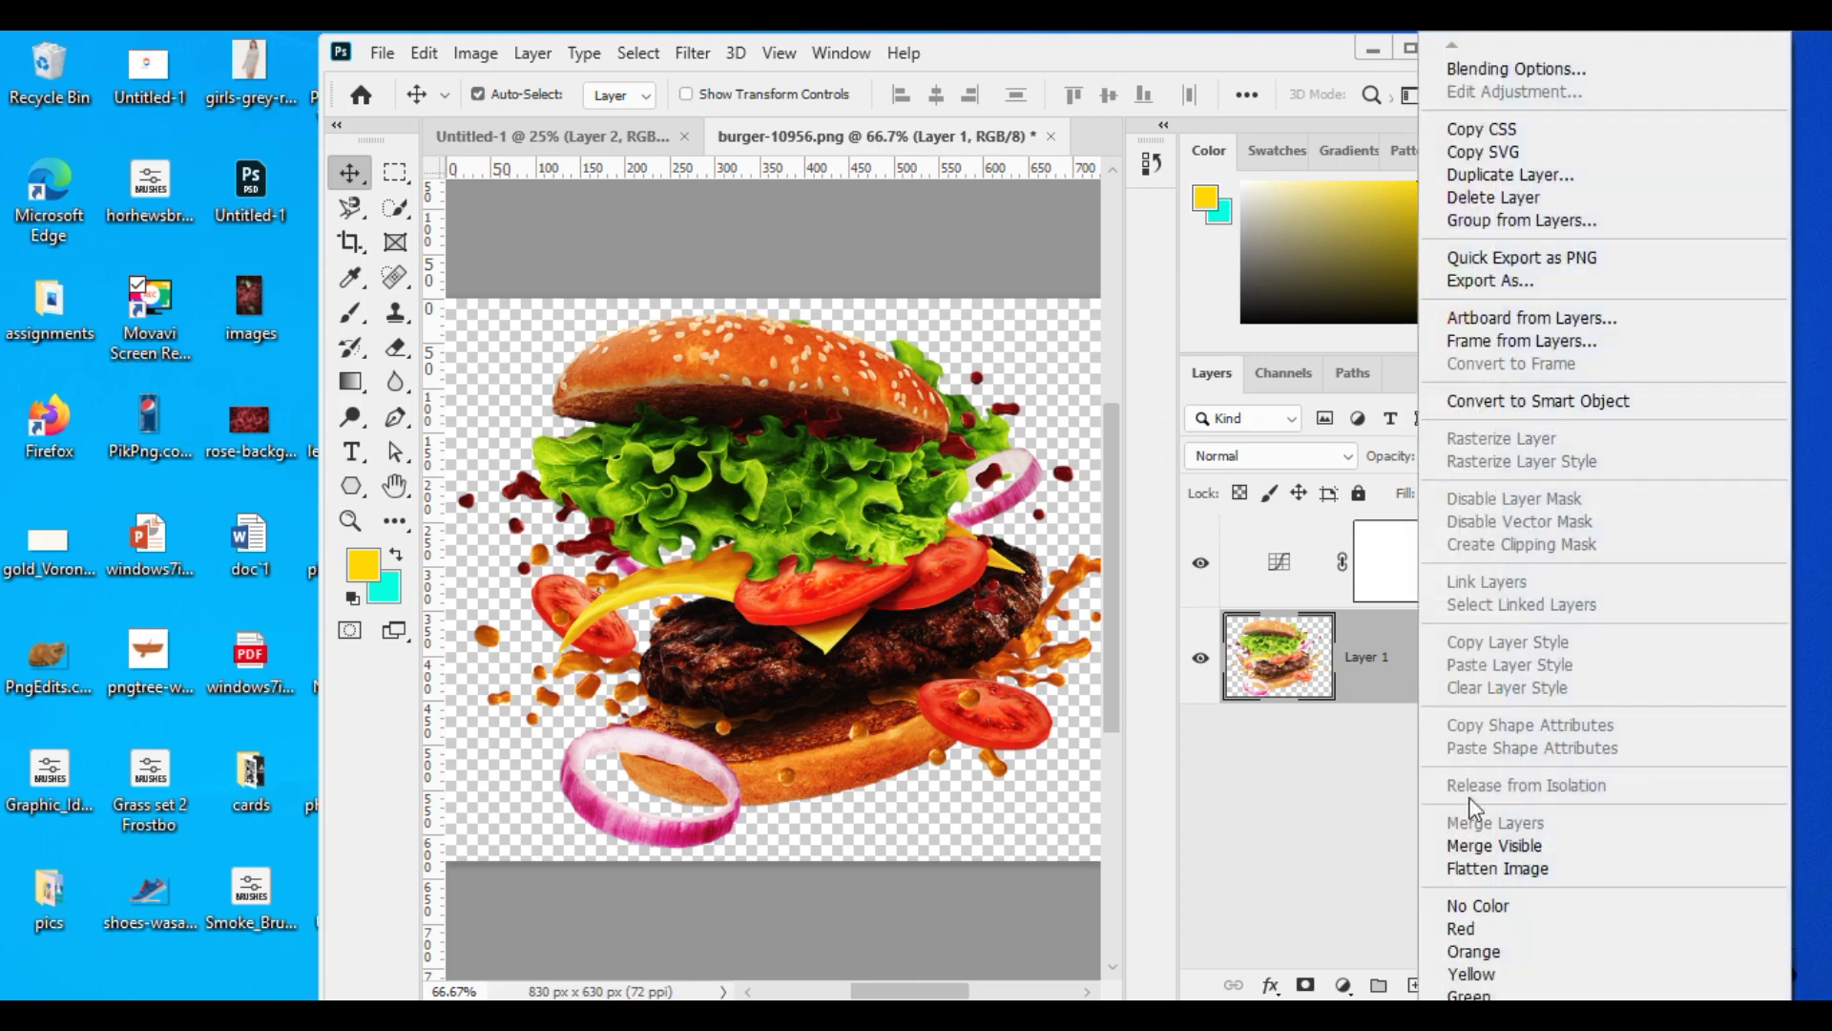
click(1690, 805)
click(1410, 47)
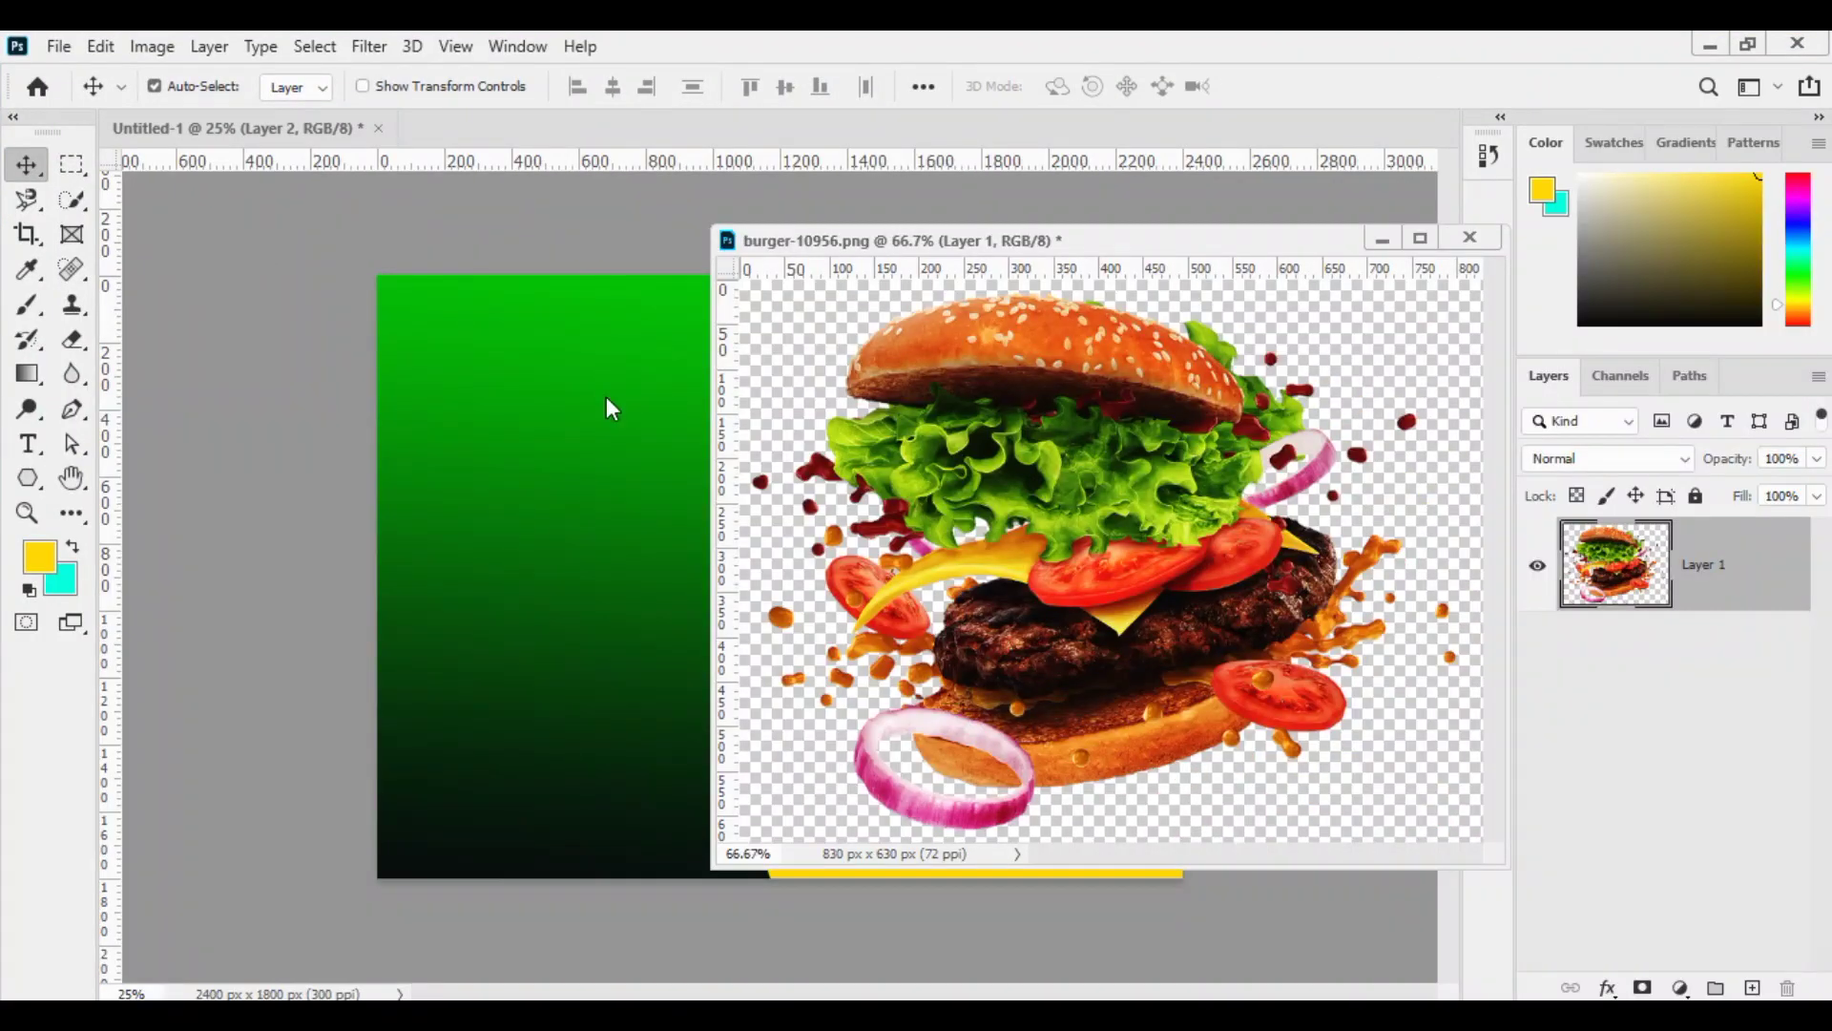
Copy the adjusted burger into the Untitled-1 document and close burger-10956.png.
drag(1084, 534, 721, 568)
click(1473, 242)
click(945, 434)
Bring the burger layer to the top of the stack, enlarge the burger and place it over the wavy edge.
key(ctrl+t)
drag(851, 651, 913, 673)
click(1333, 86)
drag(1758, 659, 1723, 538)
drag(807, 587, 874, 654)
key(ctrl+t)
mouse_move(1023, 456)
mouse_down()
mouse_move(1022, 405)
mouse_move(1023, 422)
mouse_up()
click(1329, 86)
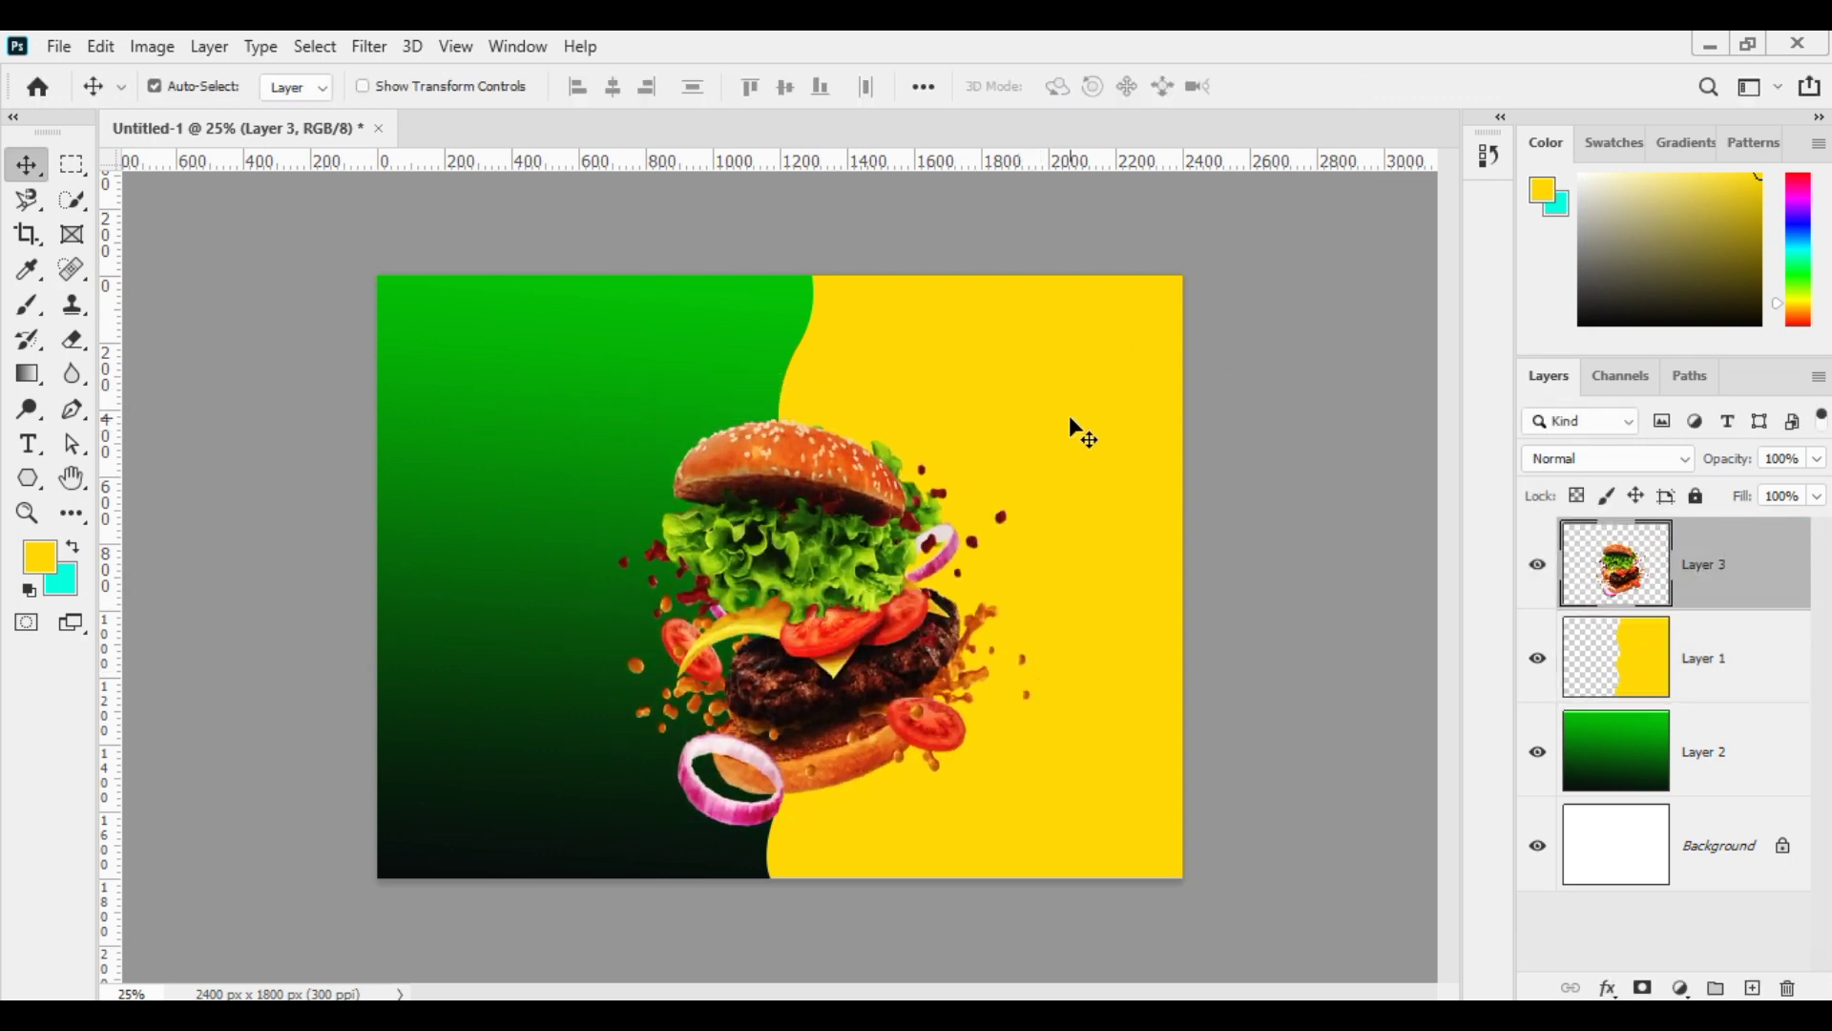
Duplicate the burger layer and offset the copy slightly down and to the right.
click(1739, 48)
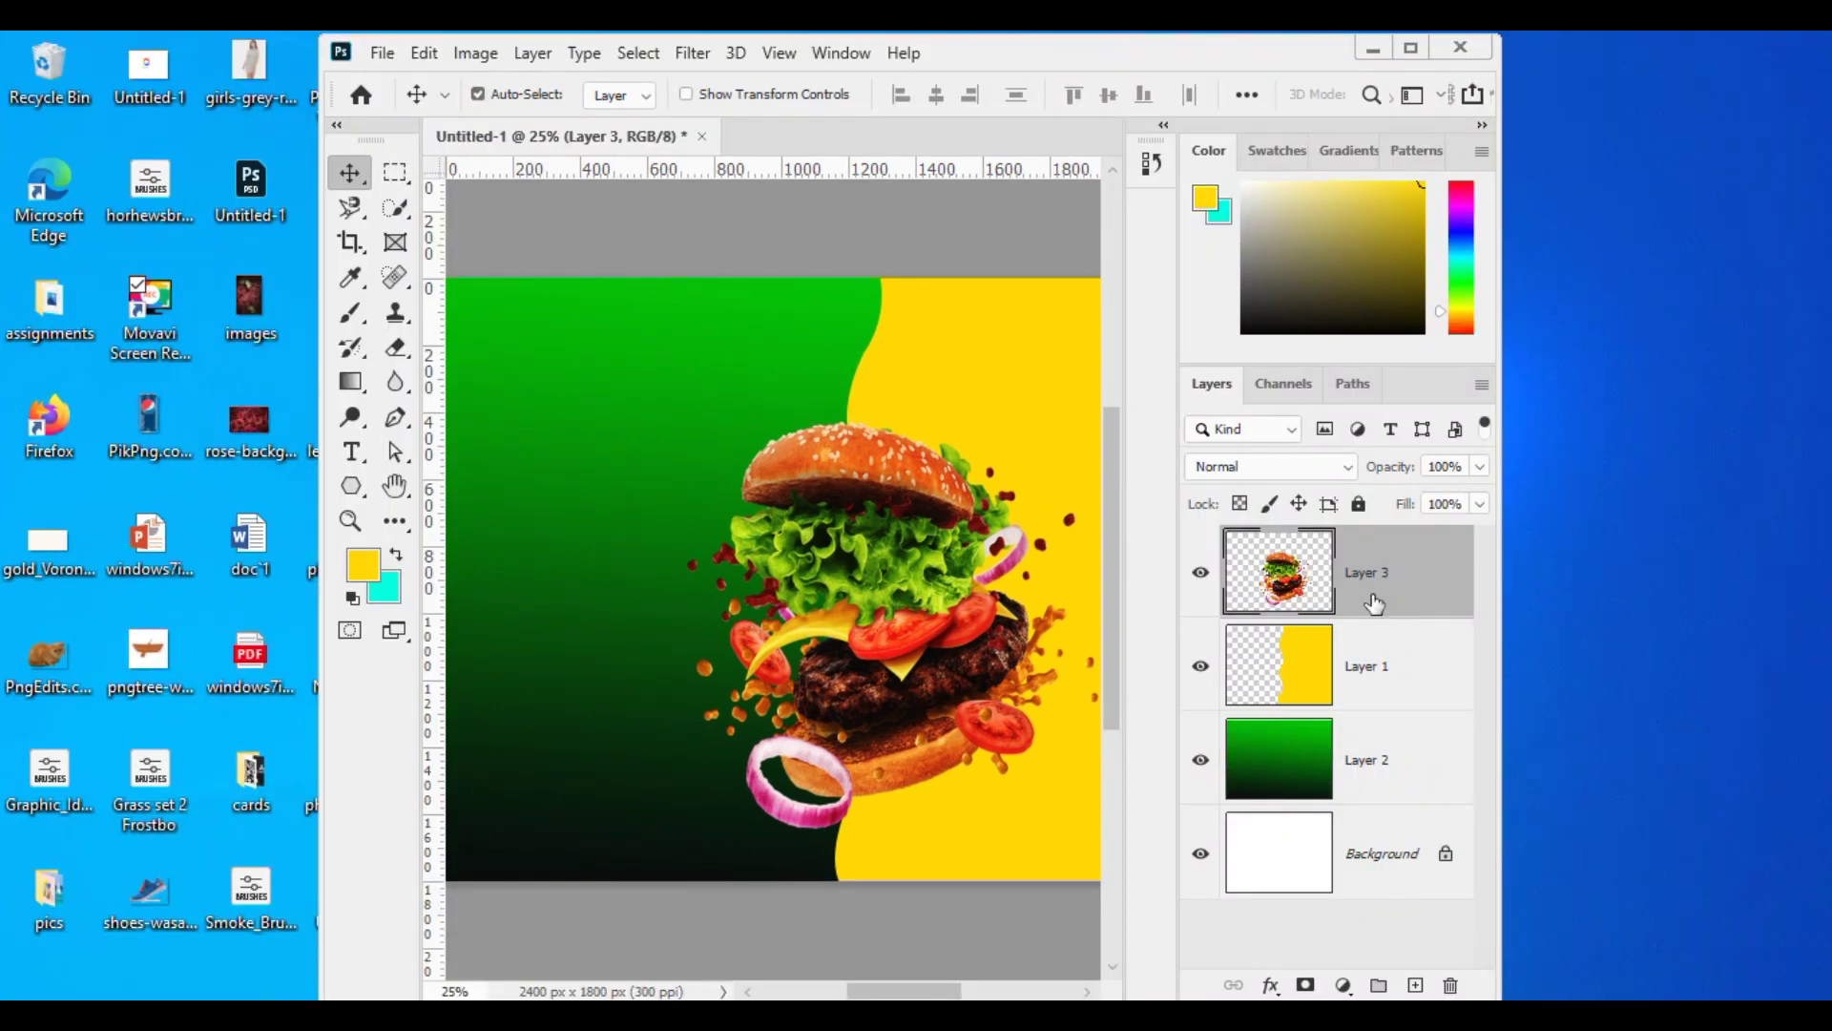
key(ctrl+j)
drag(959, 652, 984, 673)
click(1480, 466)
mouse_move(1477, 497)
mouse_down()
mouse_move(1413, 497)
mouse_move(1476, 497)
mouse_up()
click(1246, 608)
Fill the burger copy's pixels with black and place it beneath the original burger layer as a shadow.
click(362, 565)
click(651, 902)
click(1247, 536)
key(shift+alt+BackSpace)
drag(1362, 658, 1361, 578)
Lower the opacity of the black shadow layer to 13%.
click(1478, 472)
drag(1444, 497, 1381, 505)
click(1390, 658)
click(1480, 466)
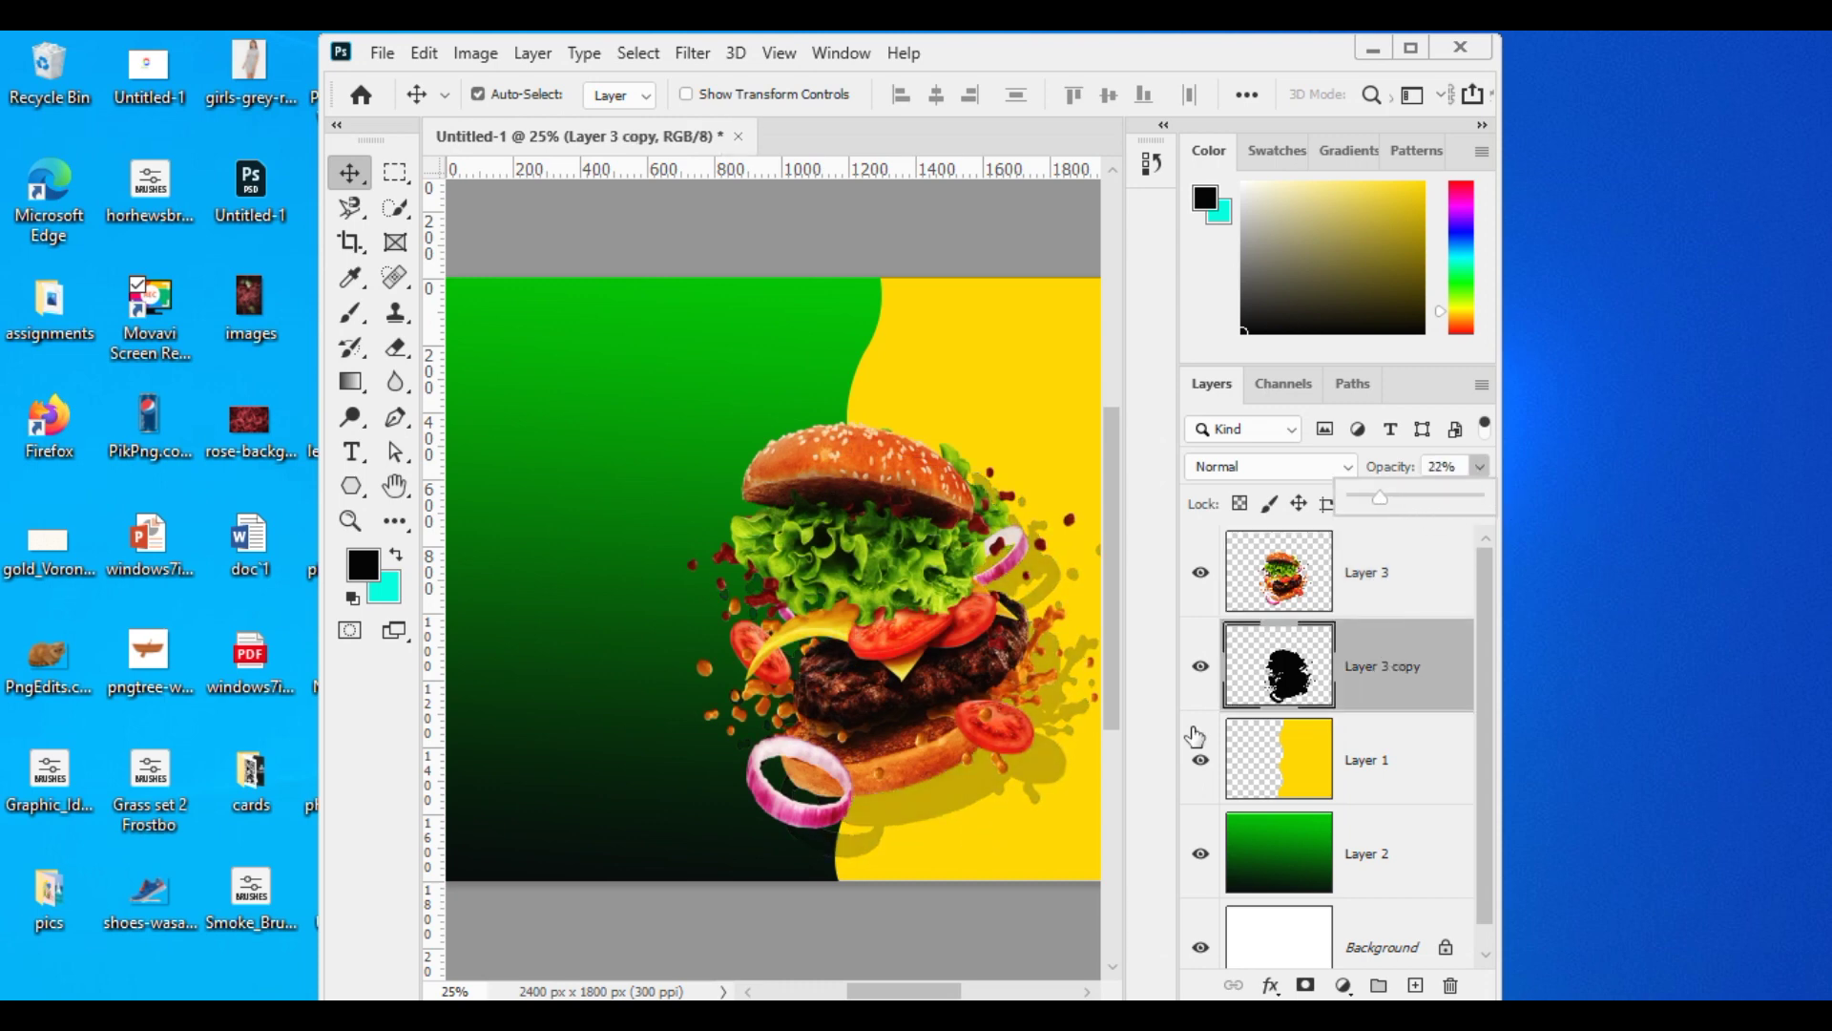
drag(1361, 516, 1349, 515)
click(1411, 48)
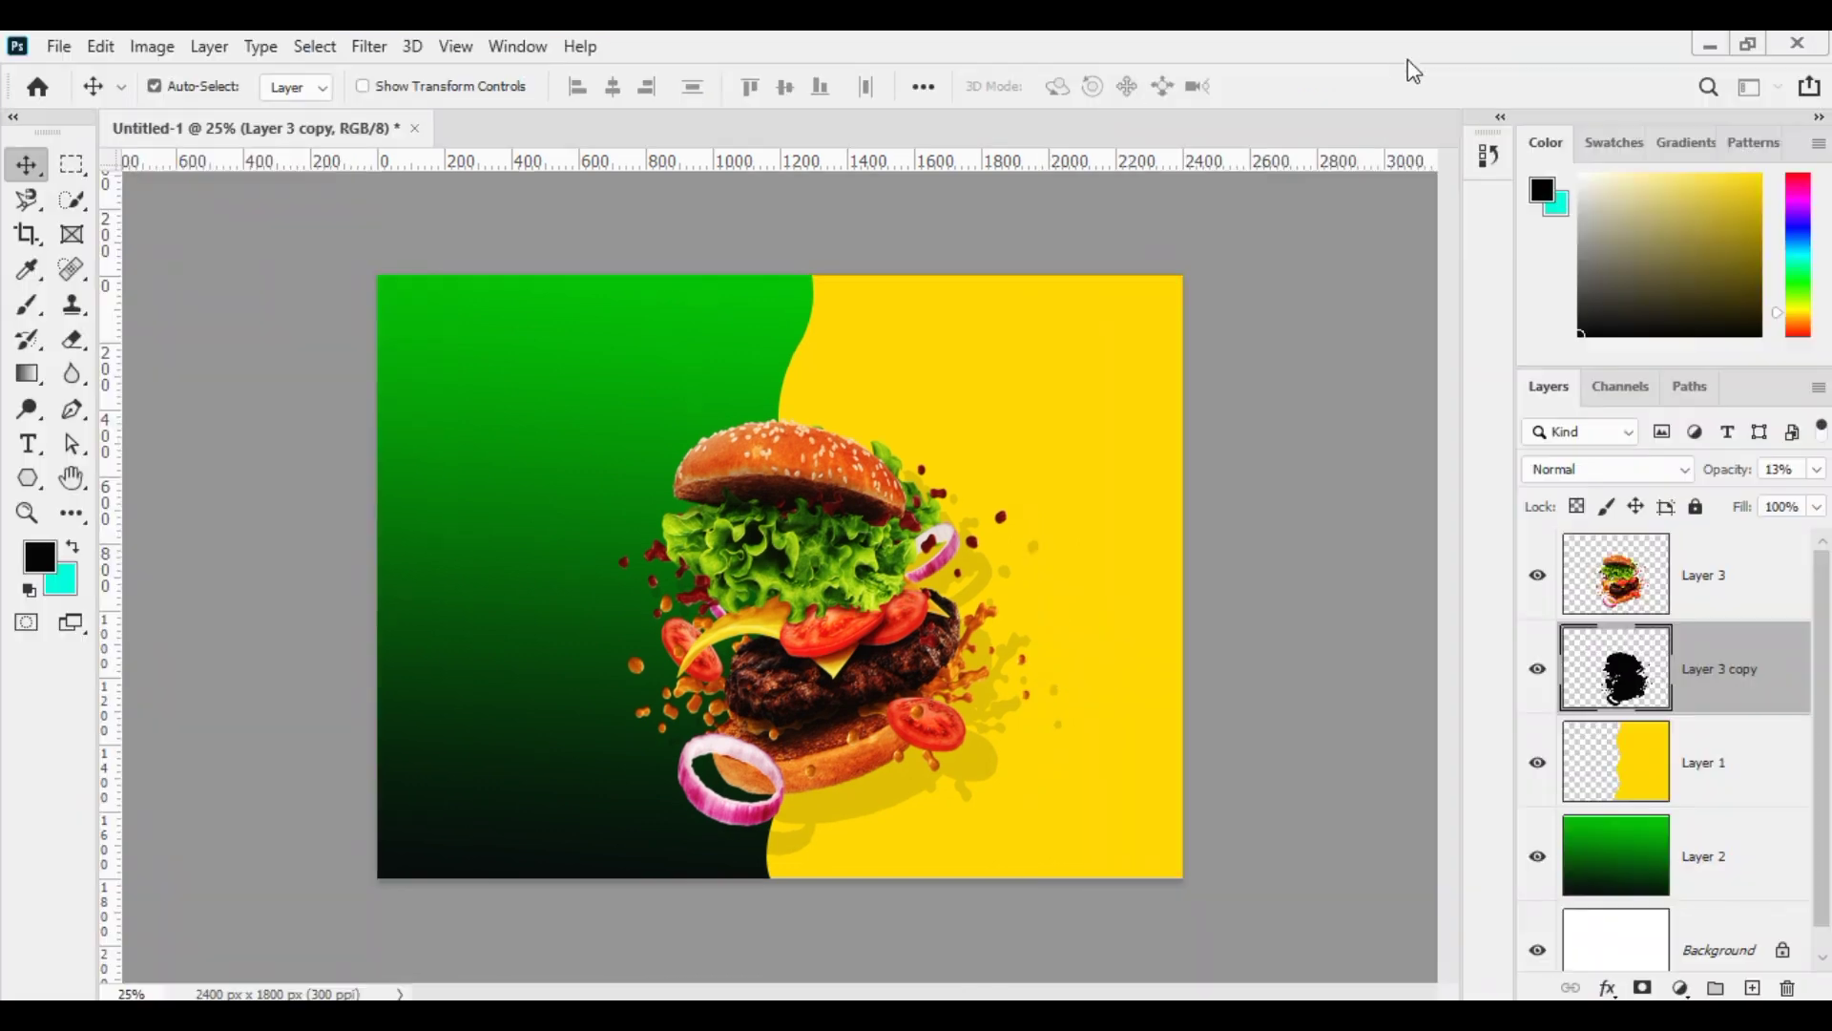
Merge the burger layer with its shadow layer and move the merged burger slightly down.
click(30, 456)
click(1715, 573)
ctrl+click(1723, 664)
key(ctrl+e)
click(33, 168)
drag(751, 447, 751, 460)
Add the text "Delicious" on the green area above the burger in the Quite Magical font.
click(30, 413)
click(31, 445)
click(524, 395)
key(BackSpace)
text(Delicious)
key(ctrl+a)
text(qui)
click(367, 166)
Set the "Delicious" text to 90 pt and colour it white (ffffff).
click(739, 88)
click(672, 87)
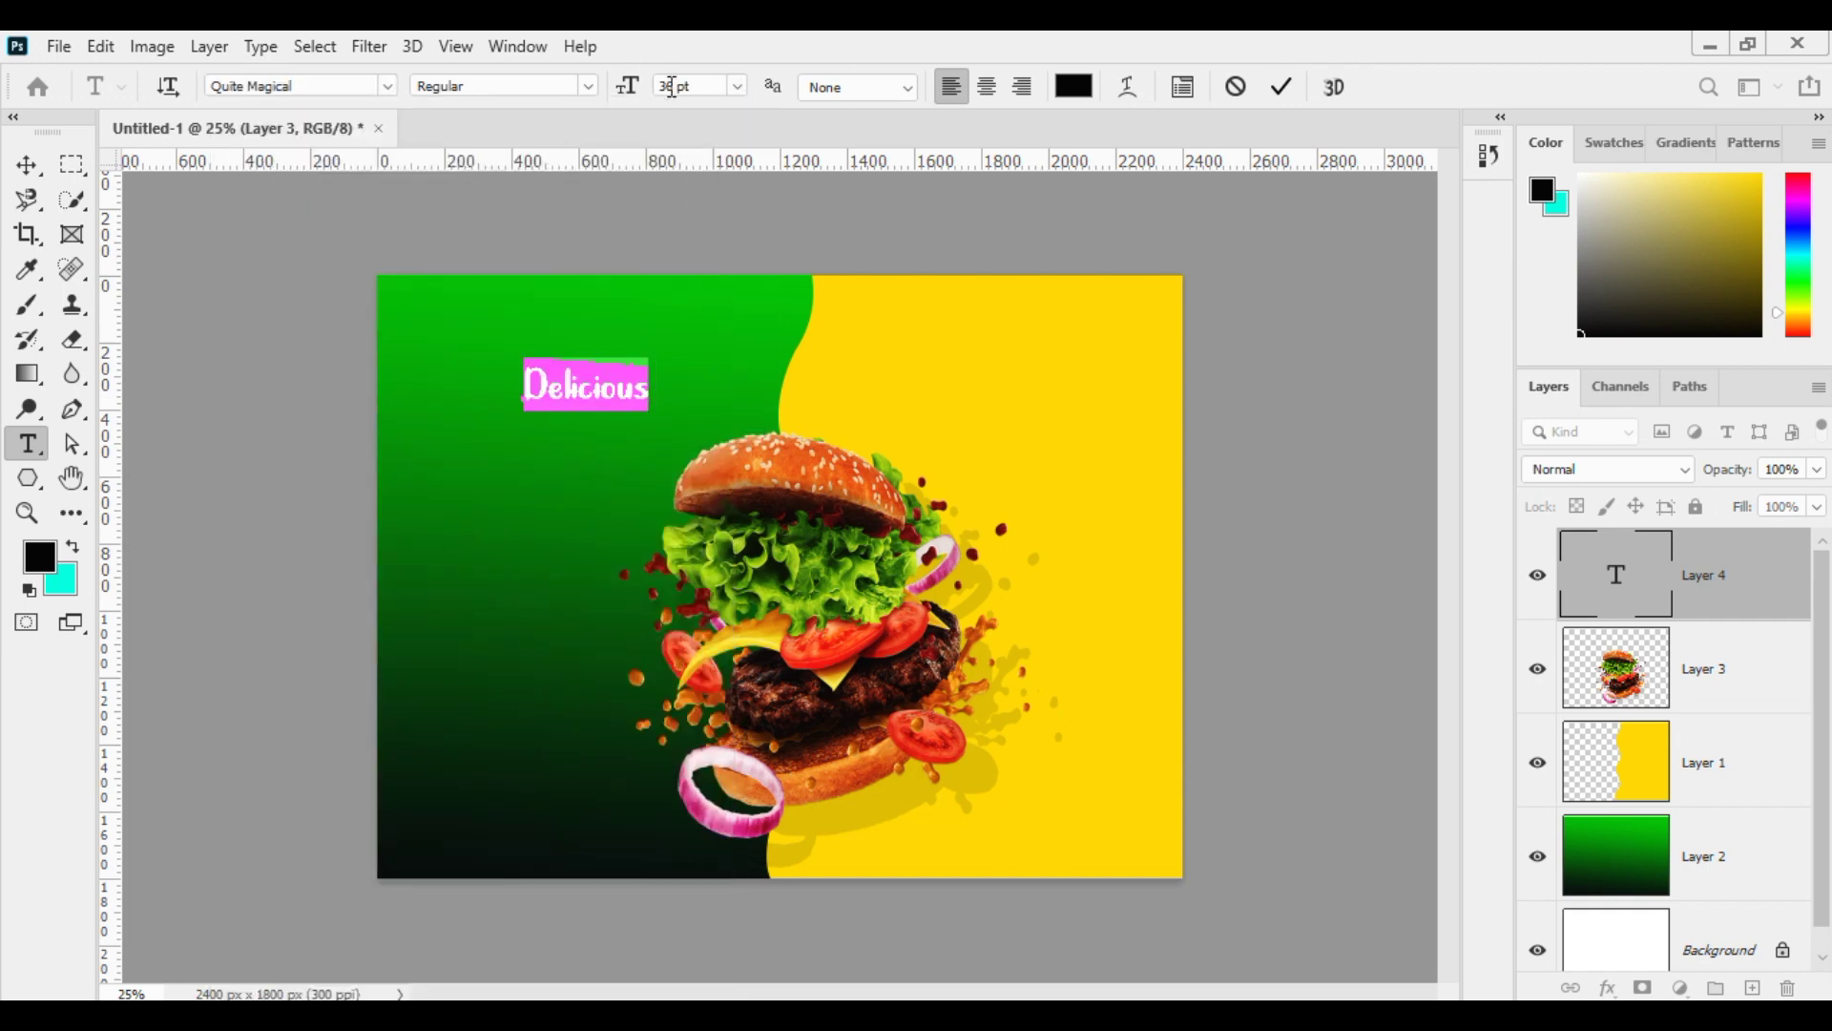
click(1283, 87)
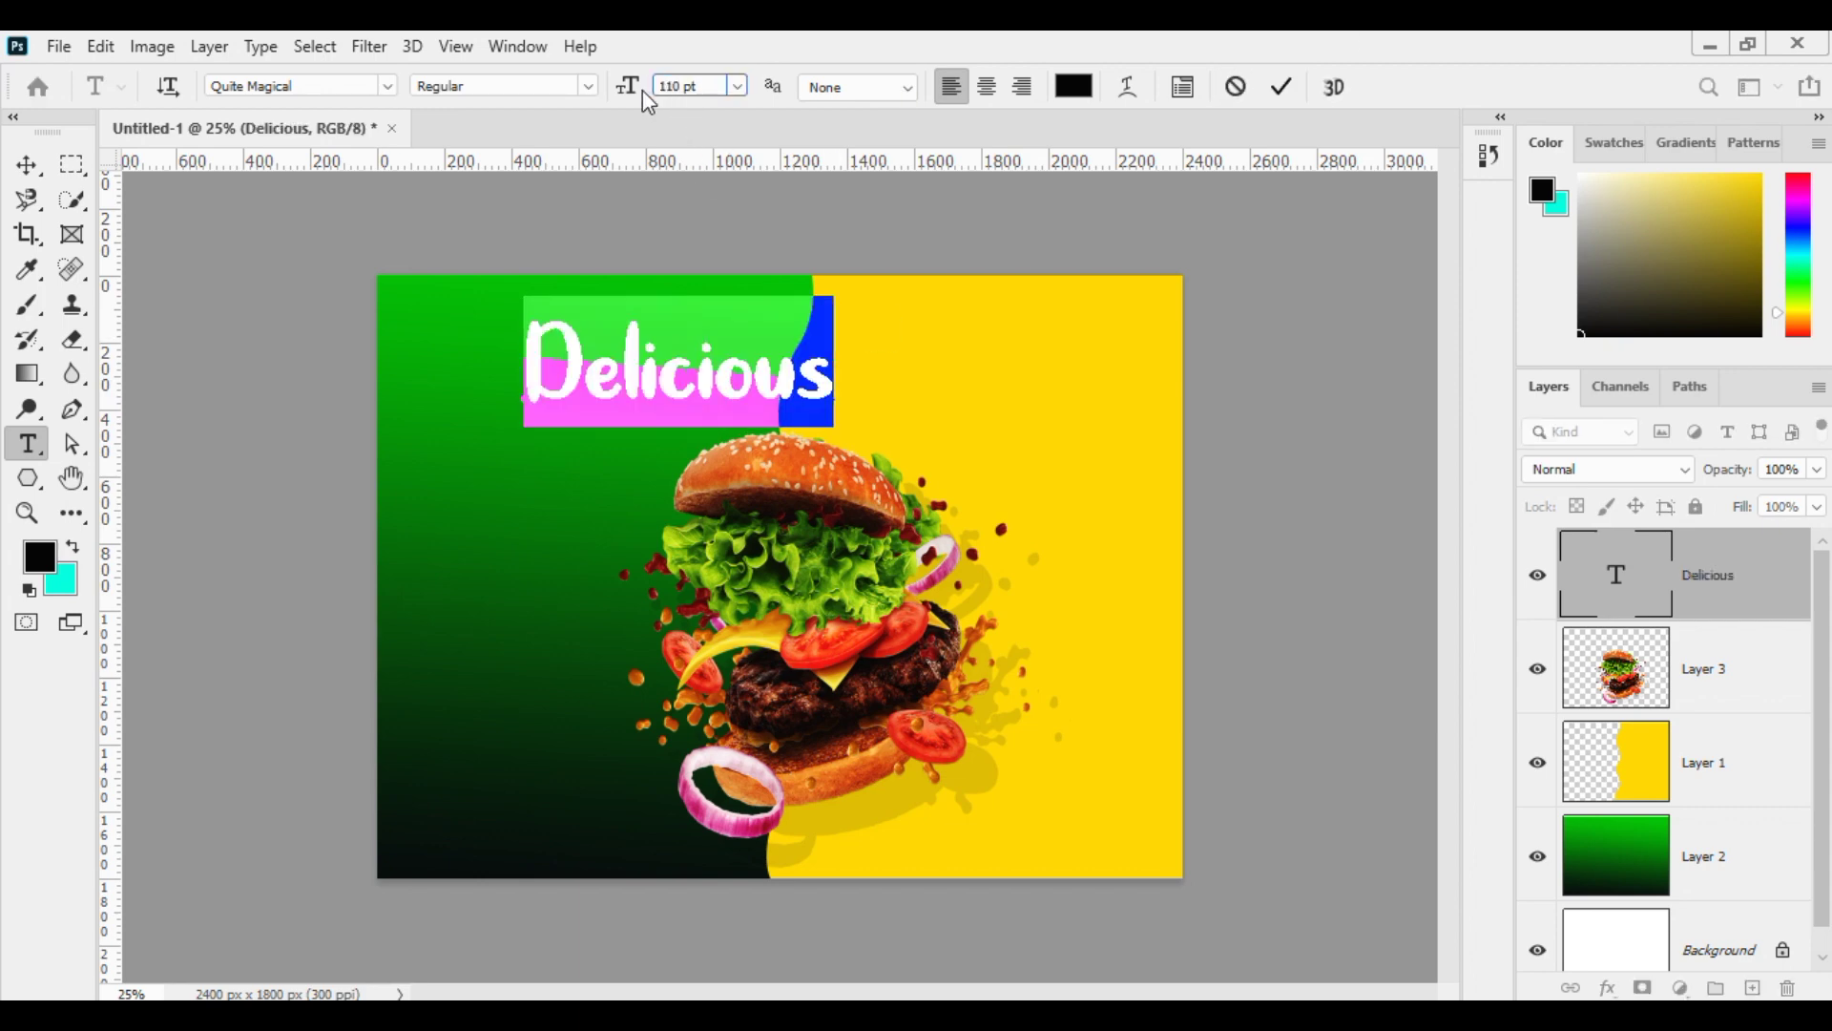
key(Return)
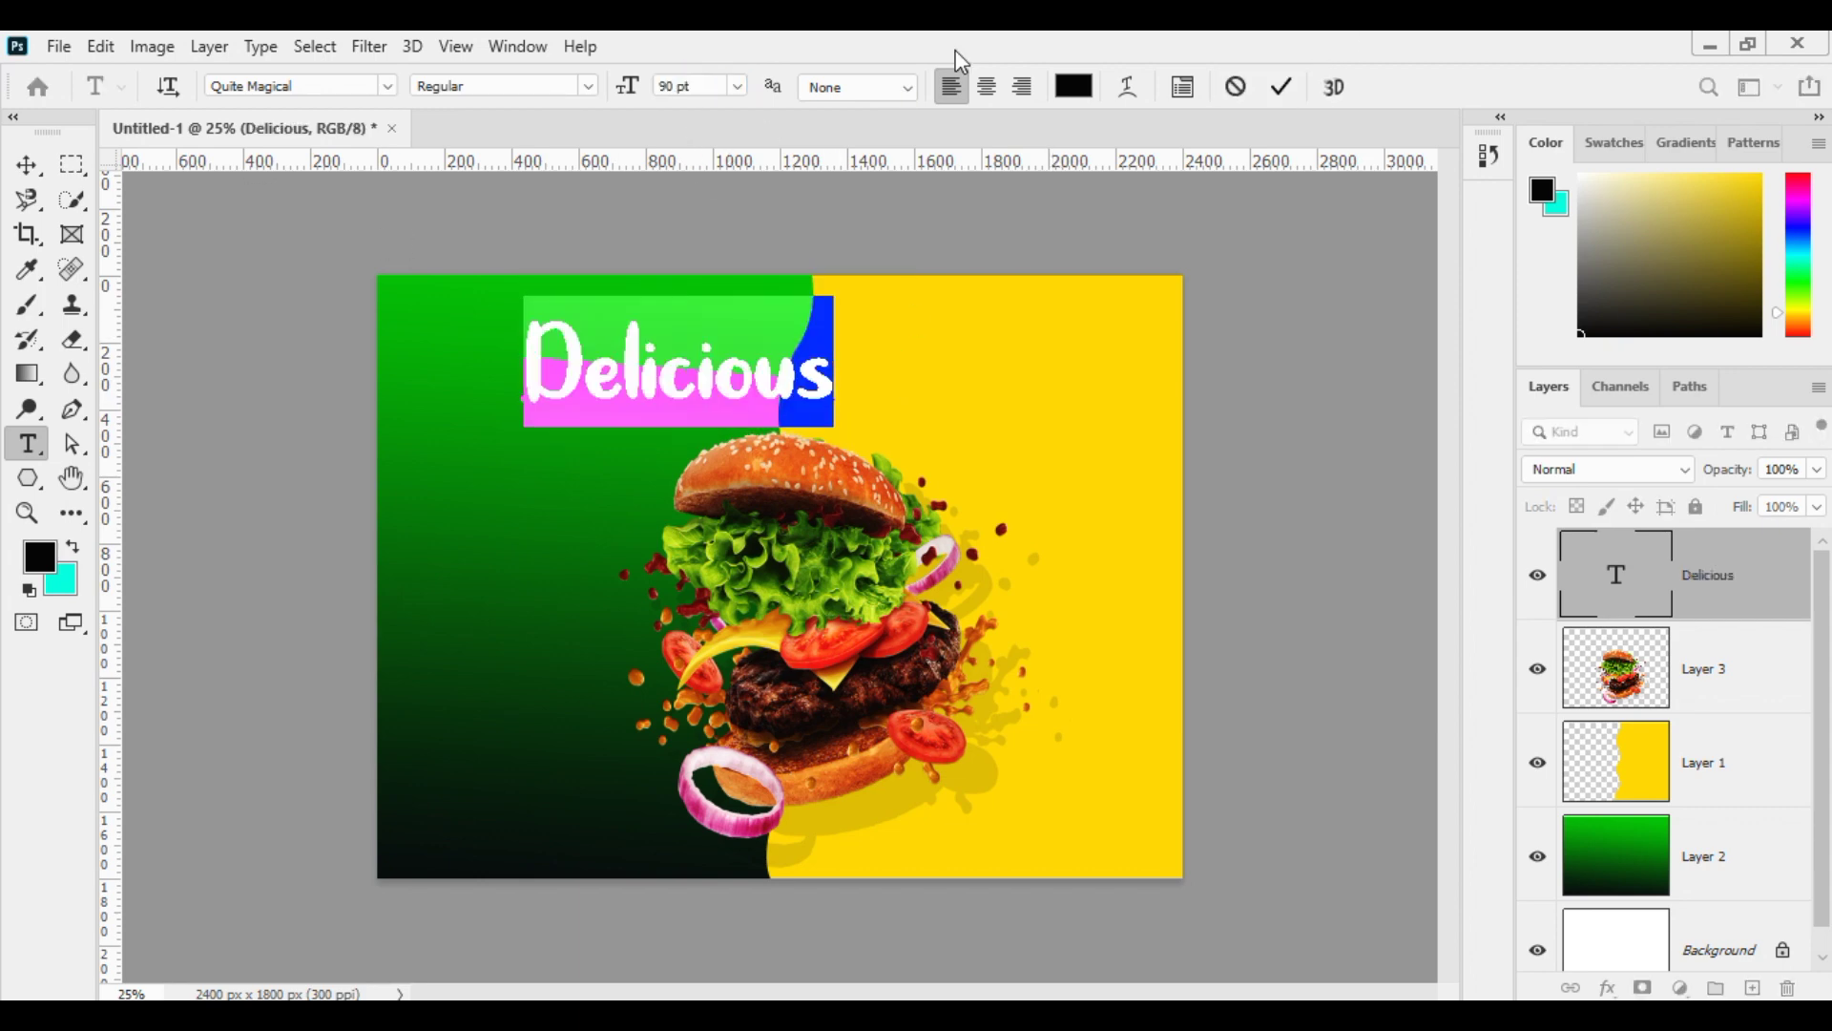
click(1073, 85)
text(ffffff)
click(1248, 535)
Move the "Delicious" text above the burger across both background colours and rotate it to slant upward.
key(v)
drag(756, 393, 842, 399)
key(ctrl+t)
drag(992, 320, 979, 276)
click(1329, 86)
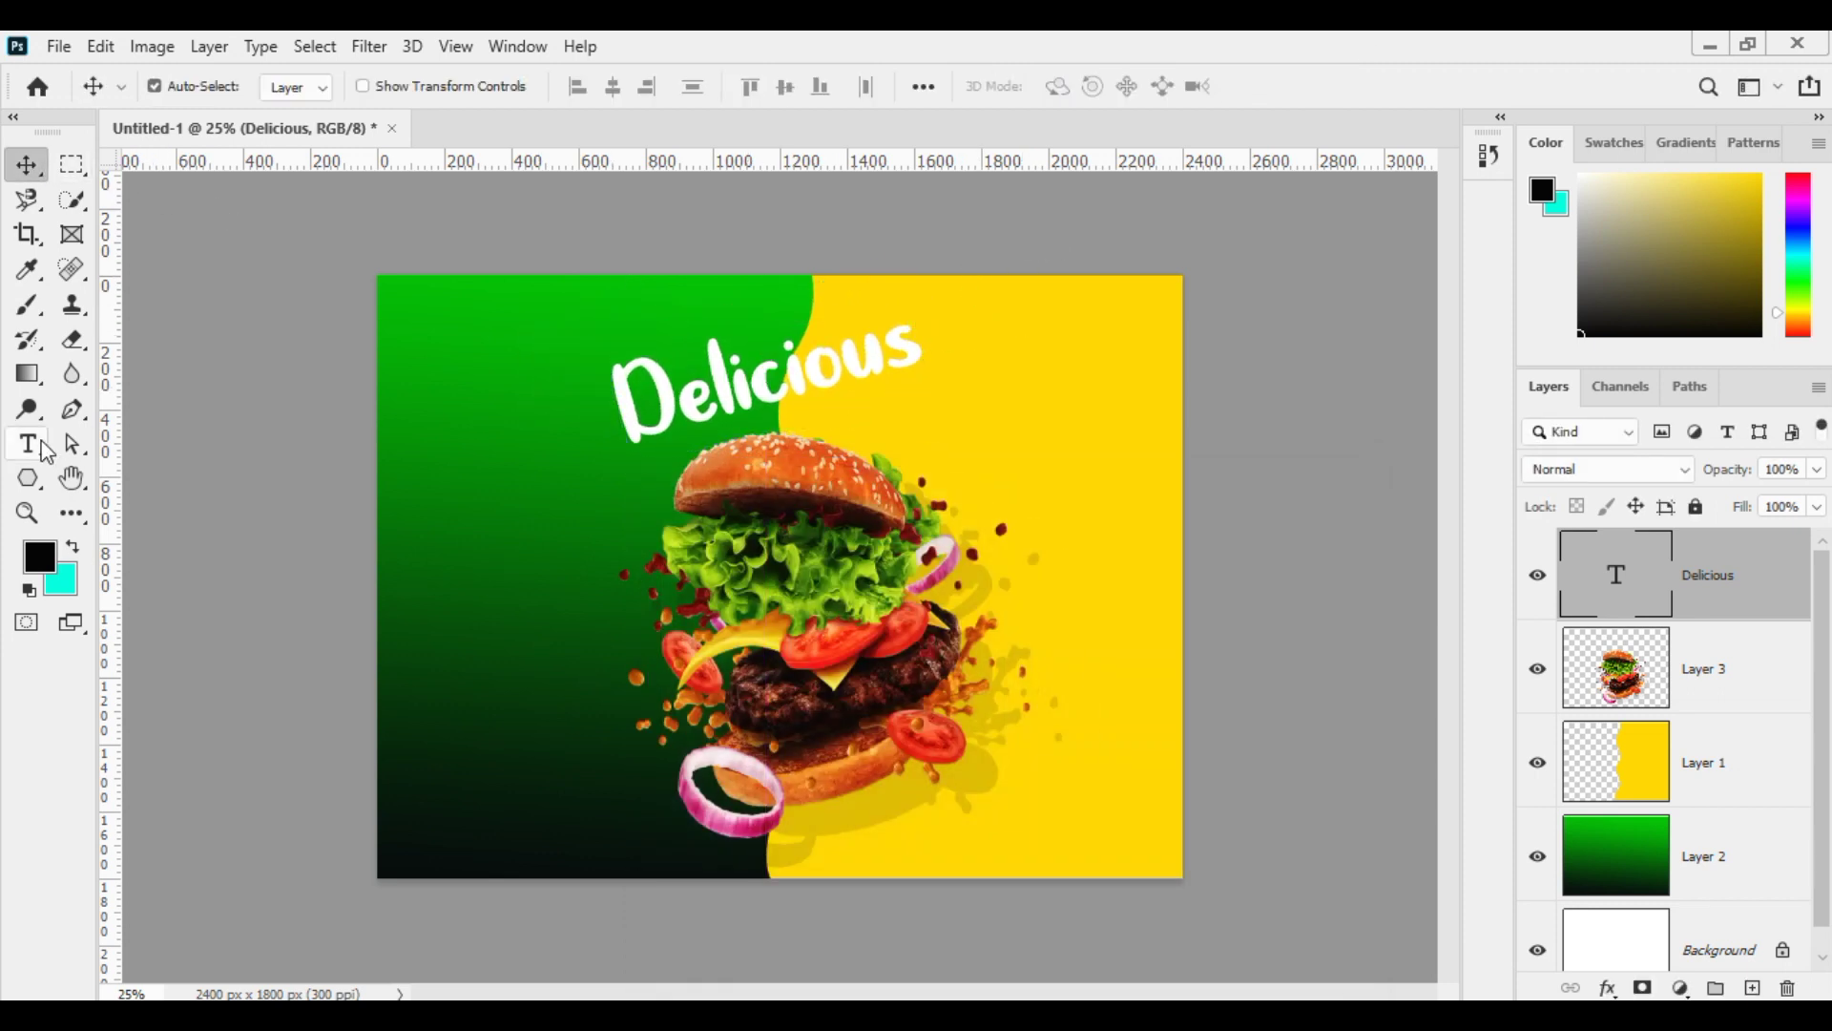
Add the text "Food Menu" on the green area beside the burger and set it to 36 pt.
key(t)
click(509, 675)
text(fOO)
key(BackSpace)
key(BackSpace)
key(BackSpace)
text(Food Menu)
key(ctrl+a)
click(738, 86)
click(736, 336)
click(737, 85)
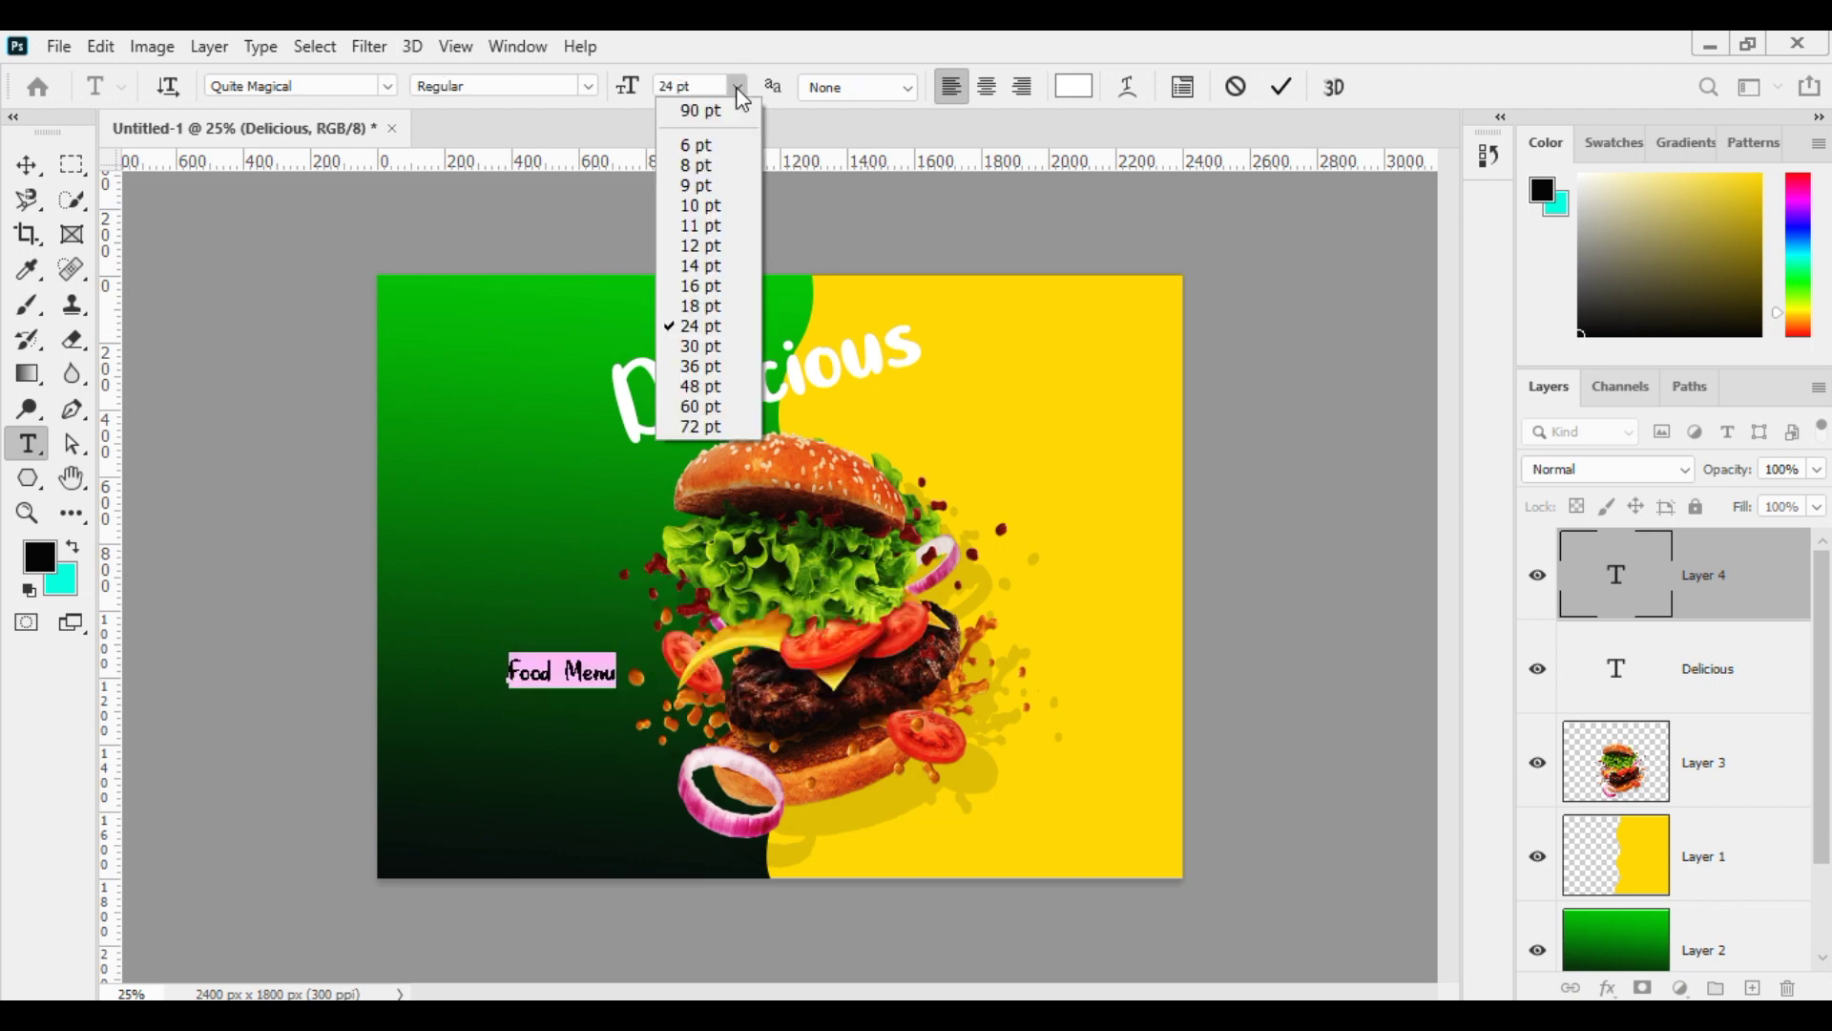
click(723, 368)
Try a different font for the "Food Menu" text and retype it in lowercase as "food menu".
click(386, 86)
click(646, 319)
click(387, 86)
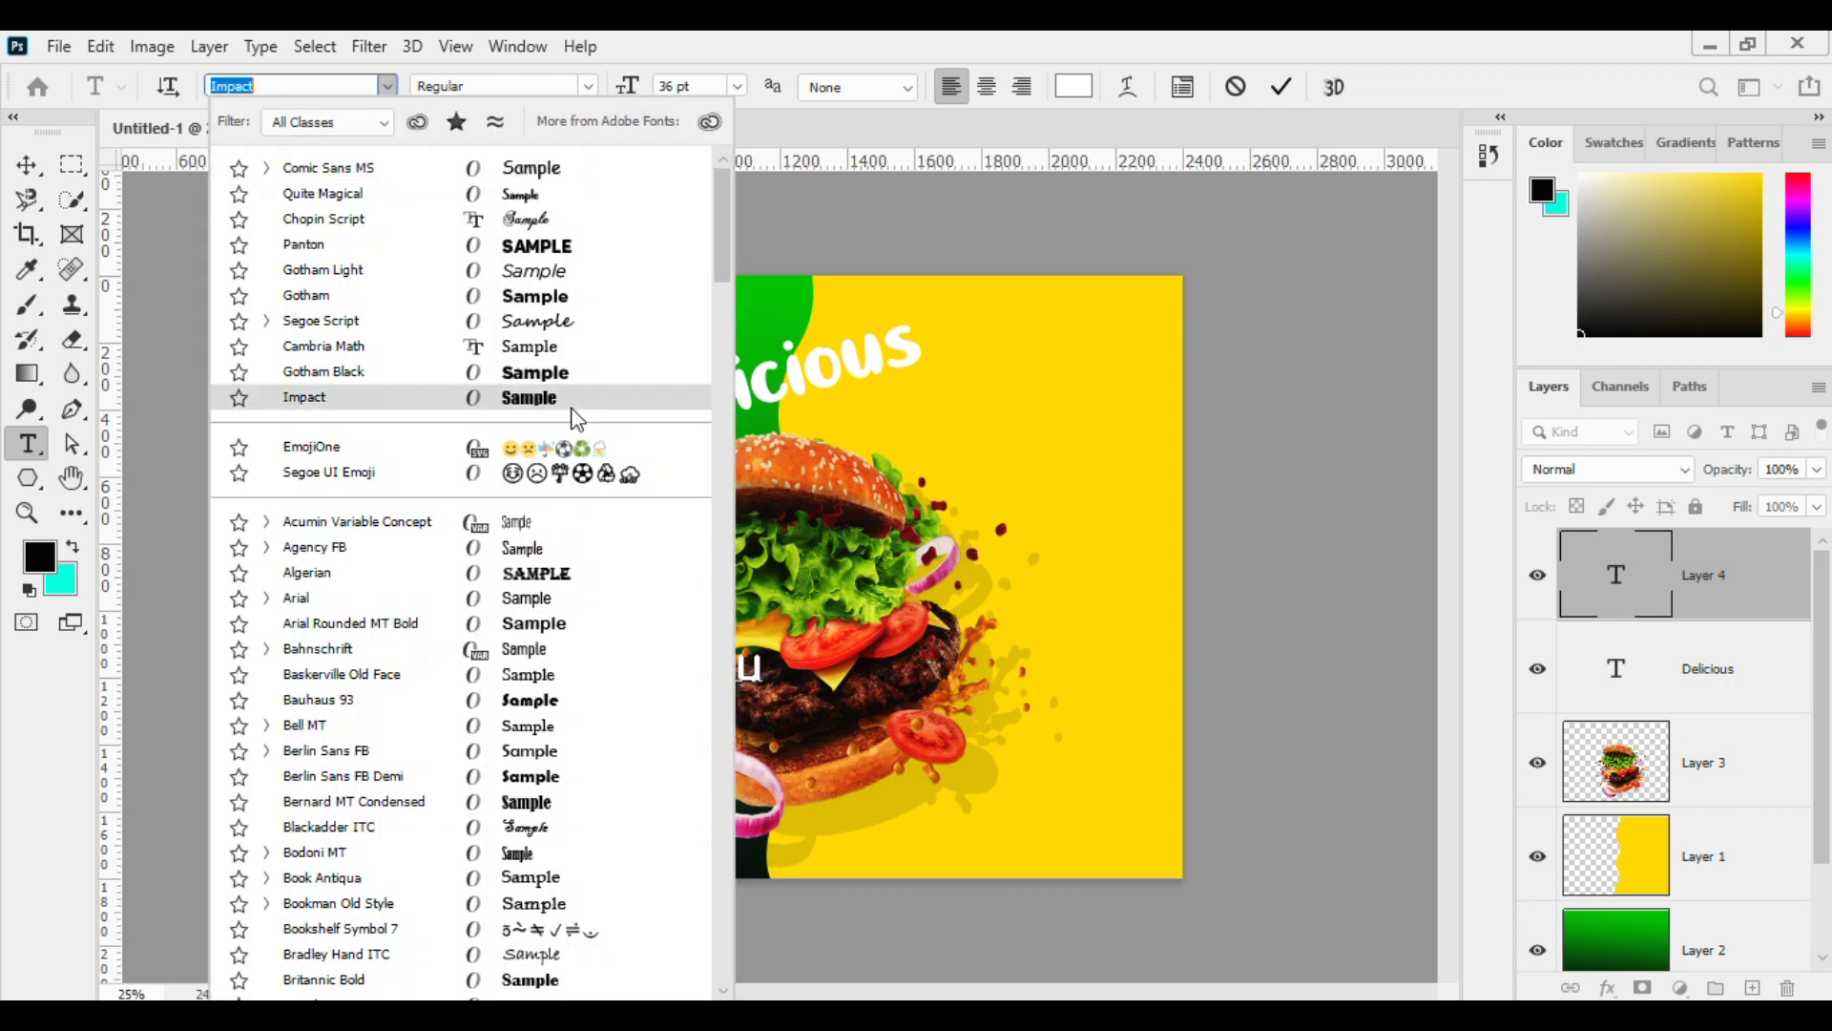
click(554, 870)
key(BackSpace)
text(food menu)
Move the "food menu" text onto the yellow area beneath "Delicious" and set its font to Chopin Script.
drag(608, 709, 964, 450)
key(ctrl+a)
click(389, 87)
click(667, 246)
Colour the "food menu" text dark green sampled from the background gradient and commit the text.
click(1074, 86)
click(572, 621)
click(593, 552)
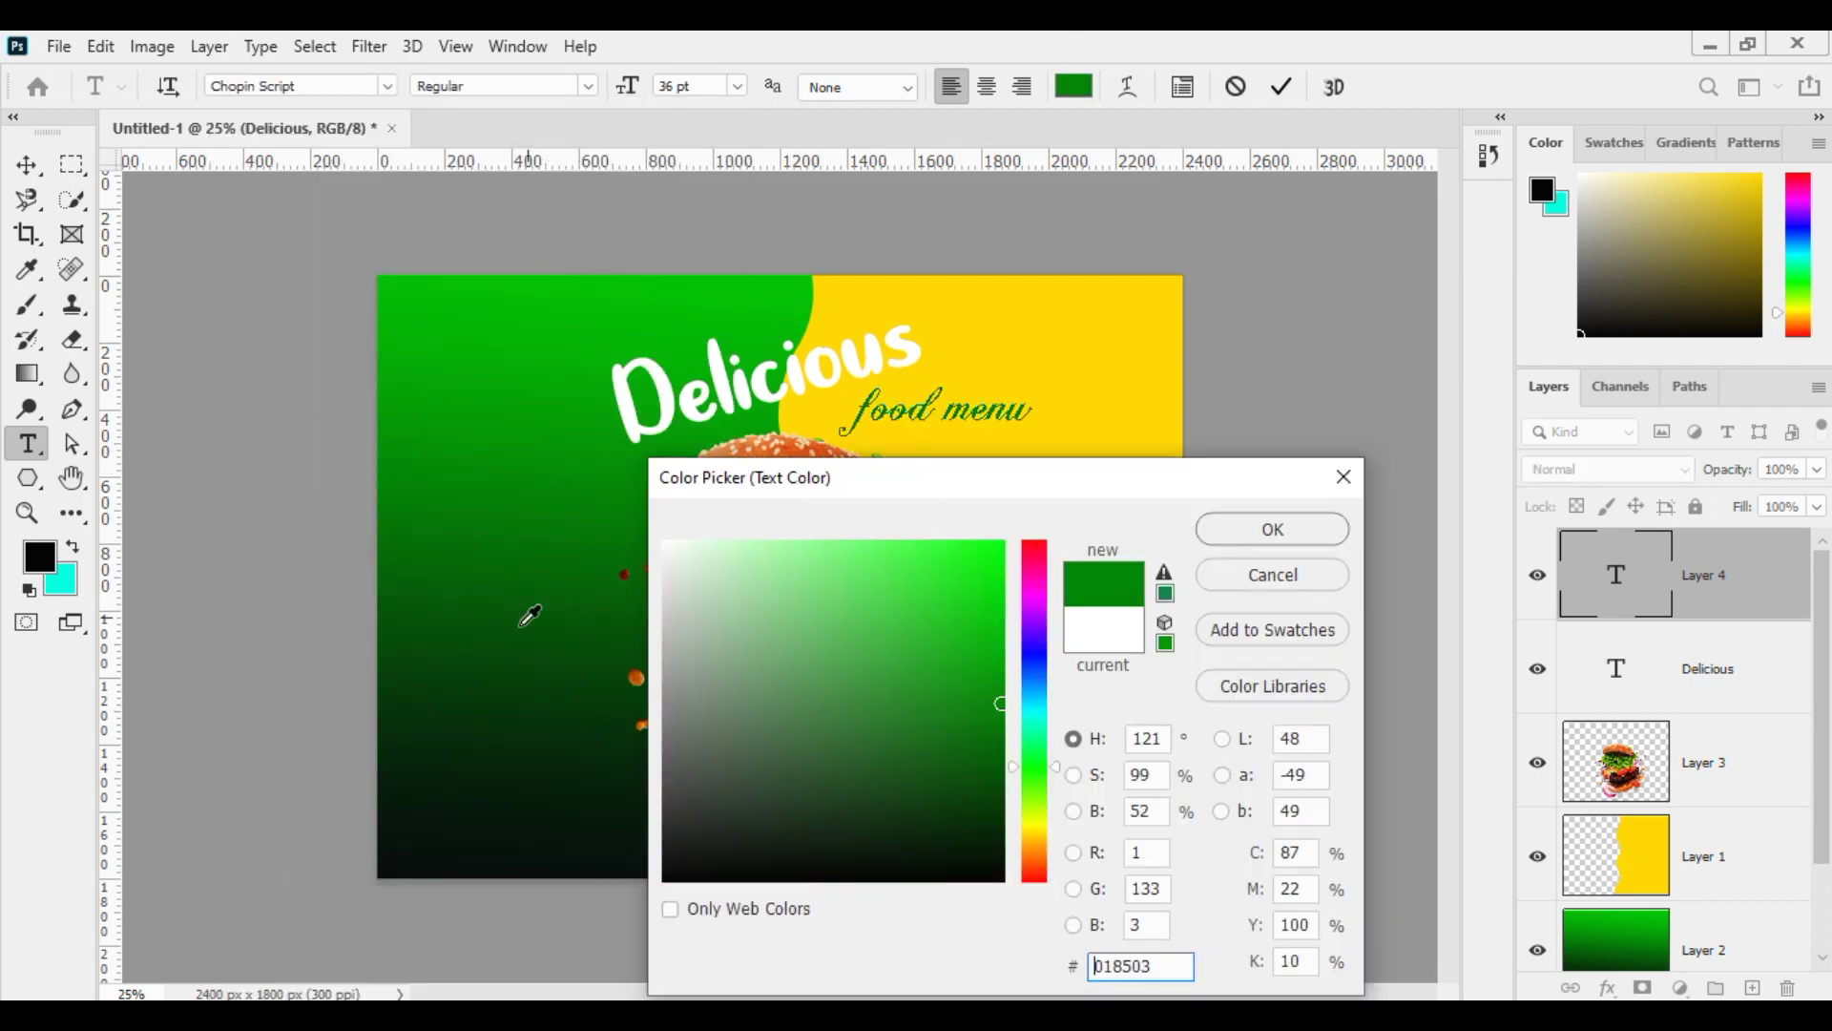
click(1272, 529)
click(1281, 87)
Rotate the "food menu" text to match the slant of "Delicious" and place it directly beneath that title.
key(v)
key(ctrl+t)
drag(1057, 414, 1038, 376)
drag(976, 400, 928, 390)
key(Return)
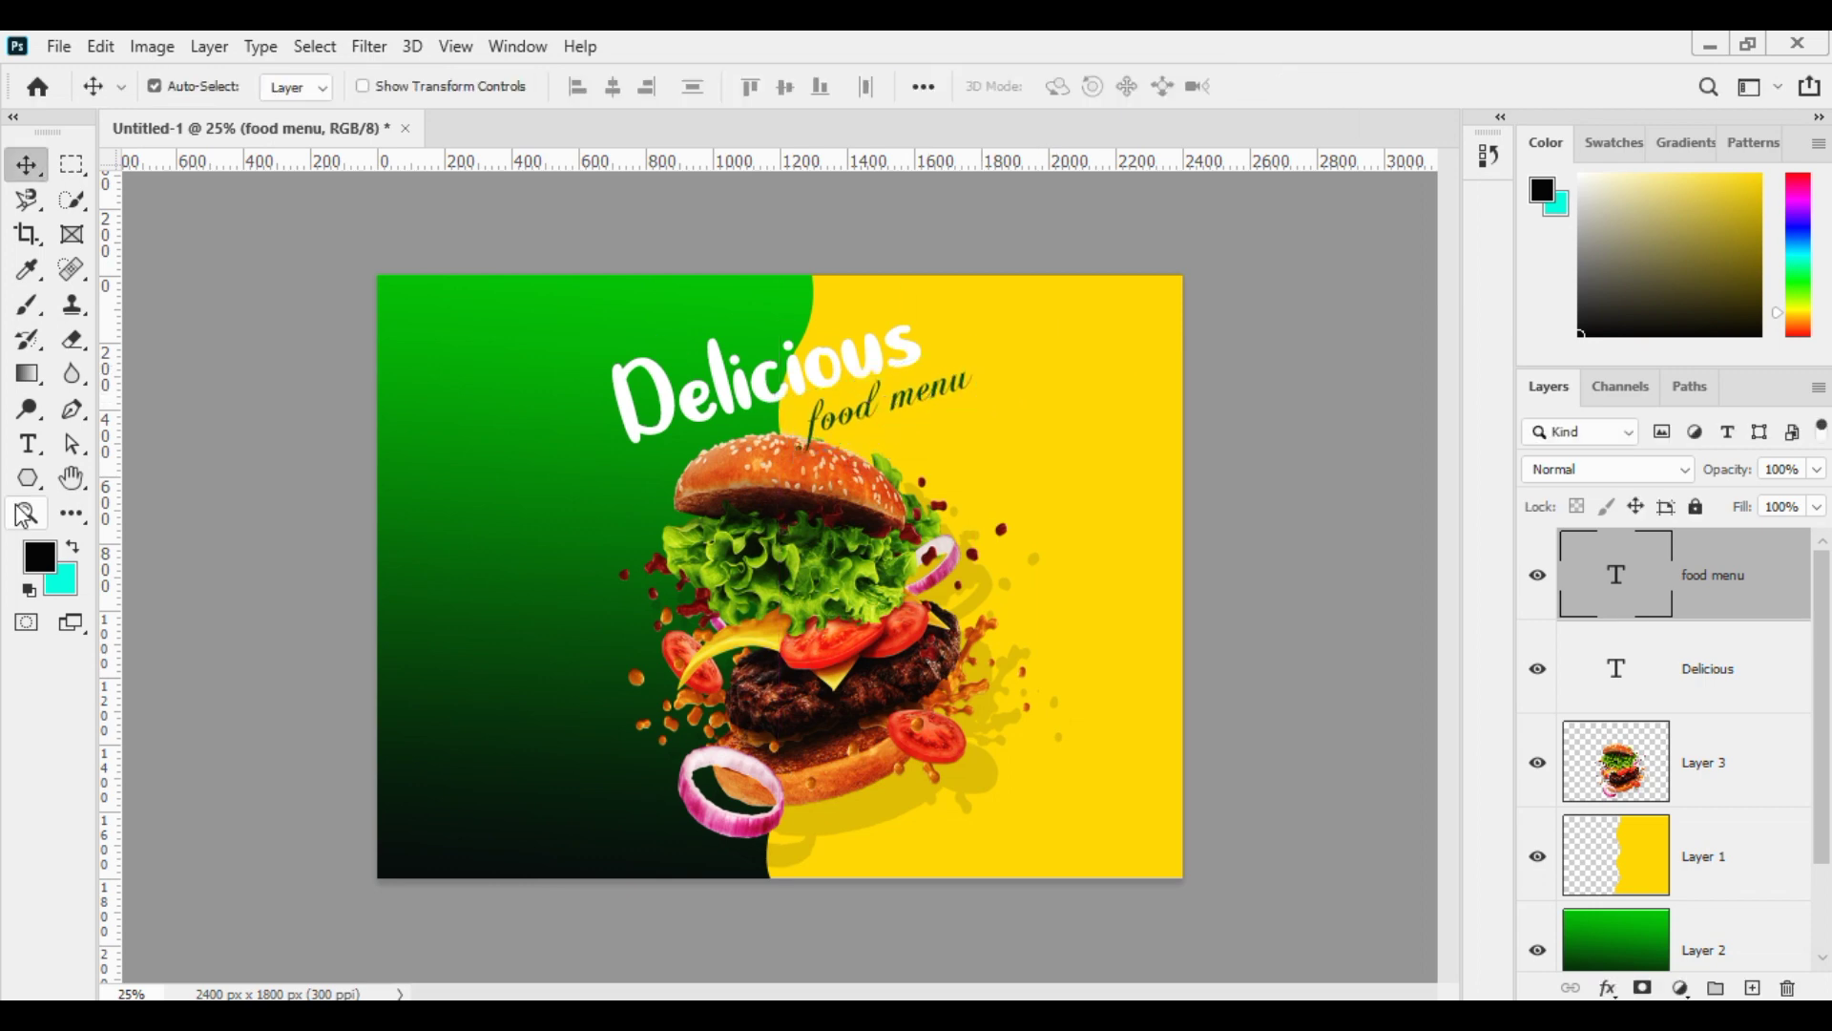
Recolour the letters "ious" of "Delicious" to the dark green 017604 sampled from the background.
click(26, 444)
drag(788, 373, 949, 306)
click(1074, 86)
click(470, 521)
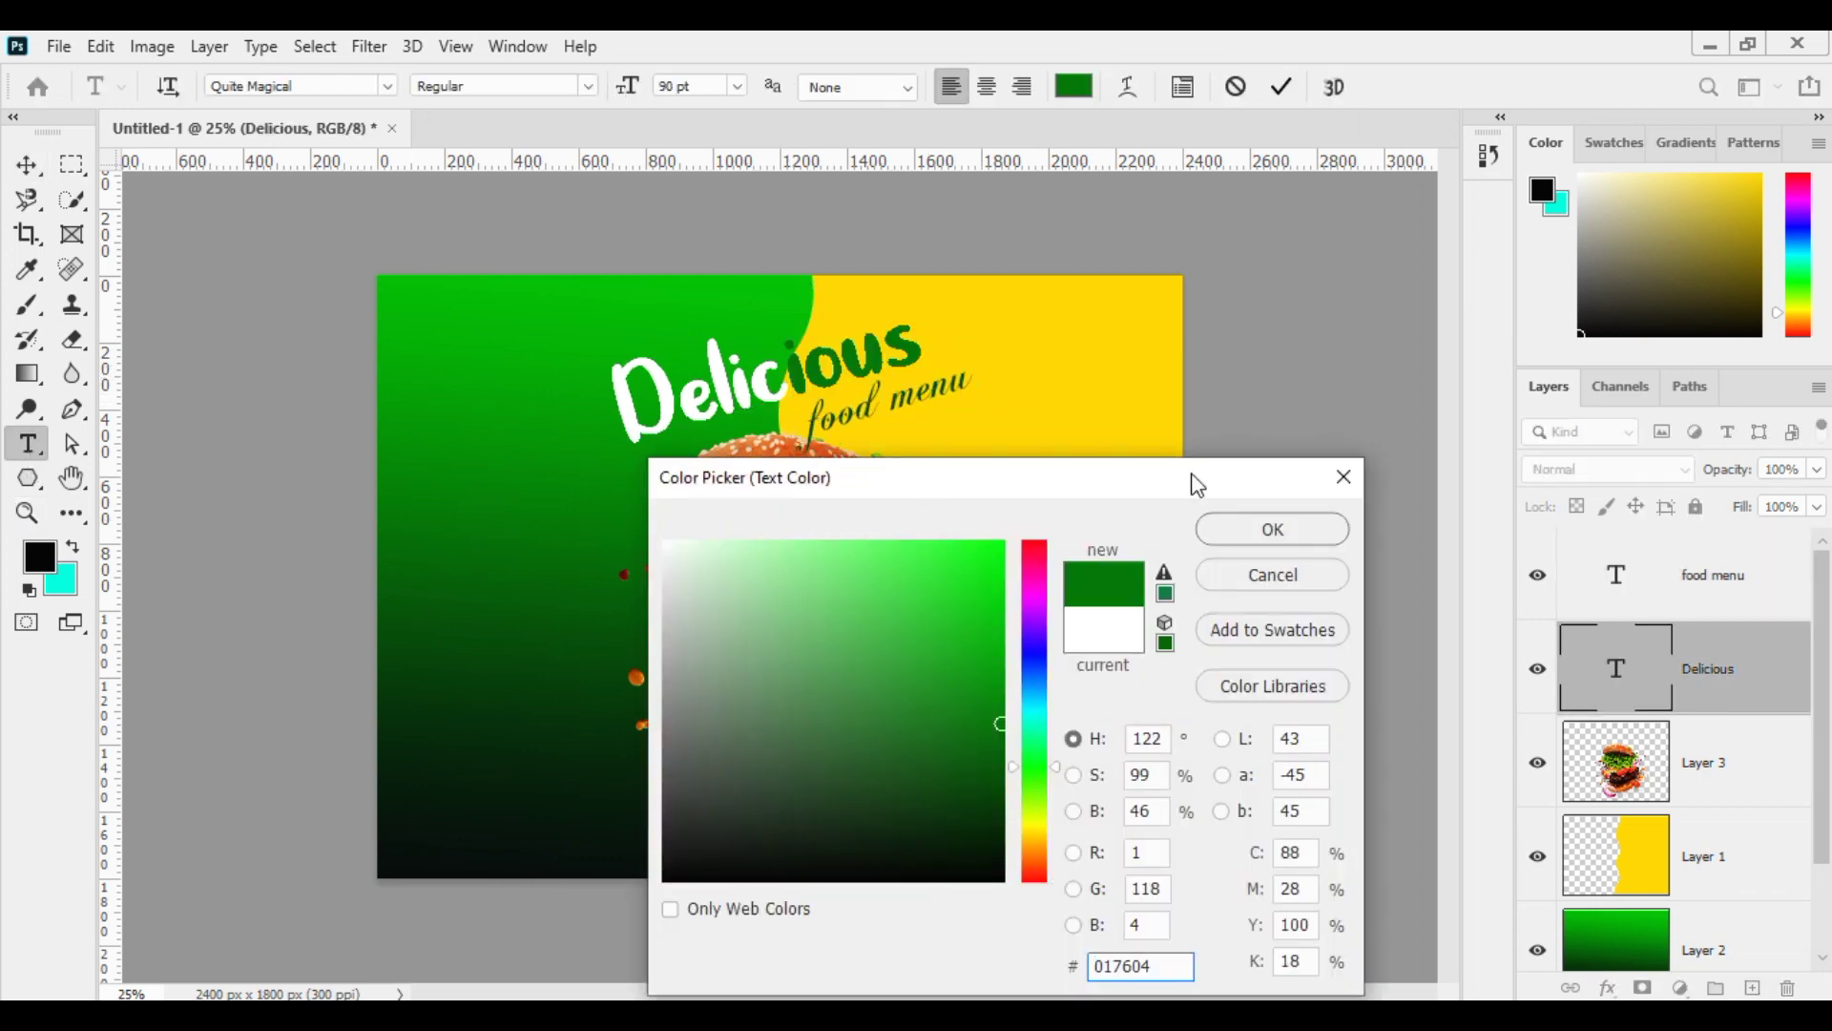
click(1312, 537)
click(1282, 86)
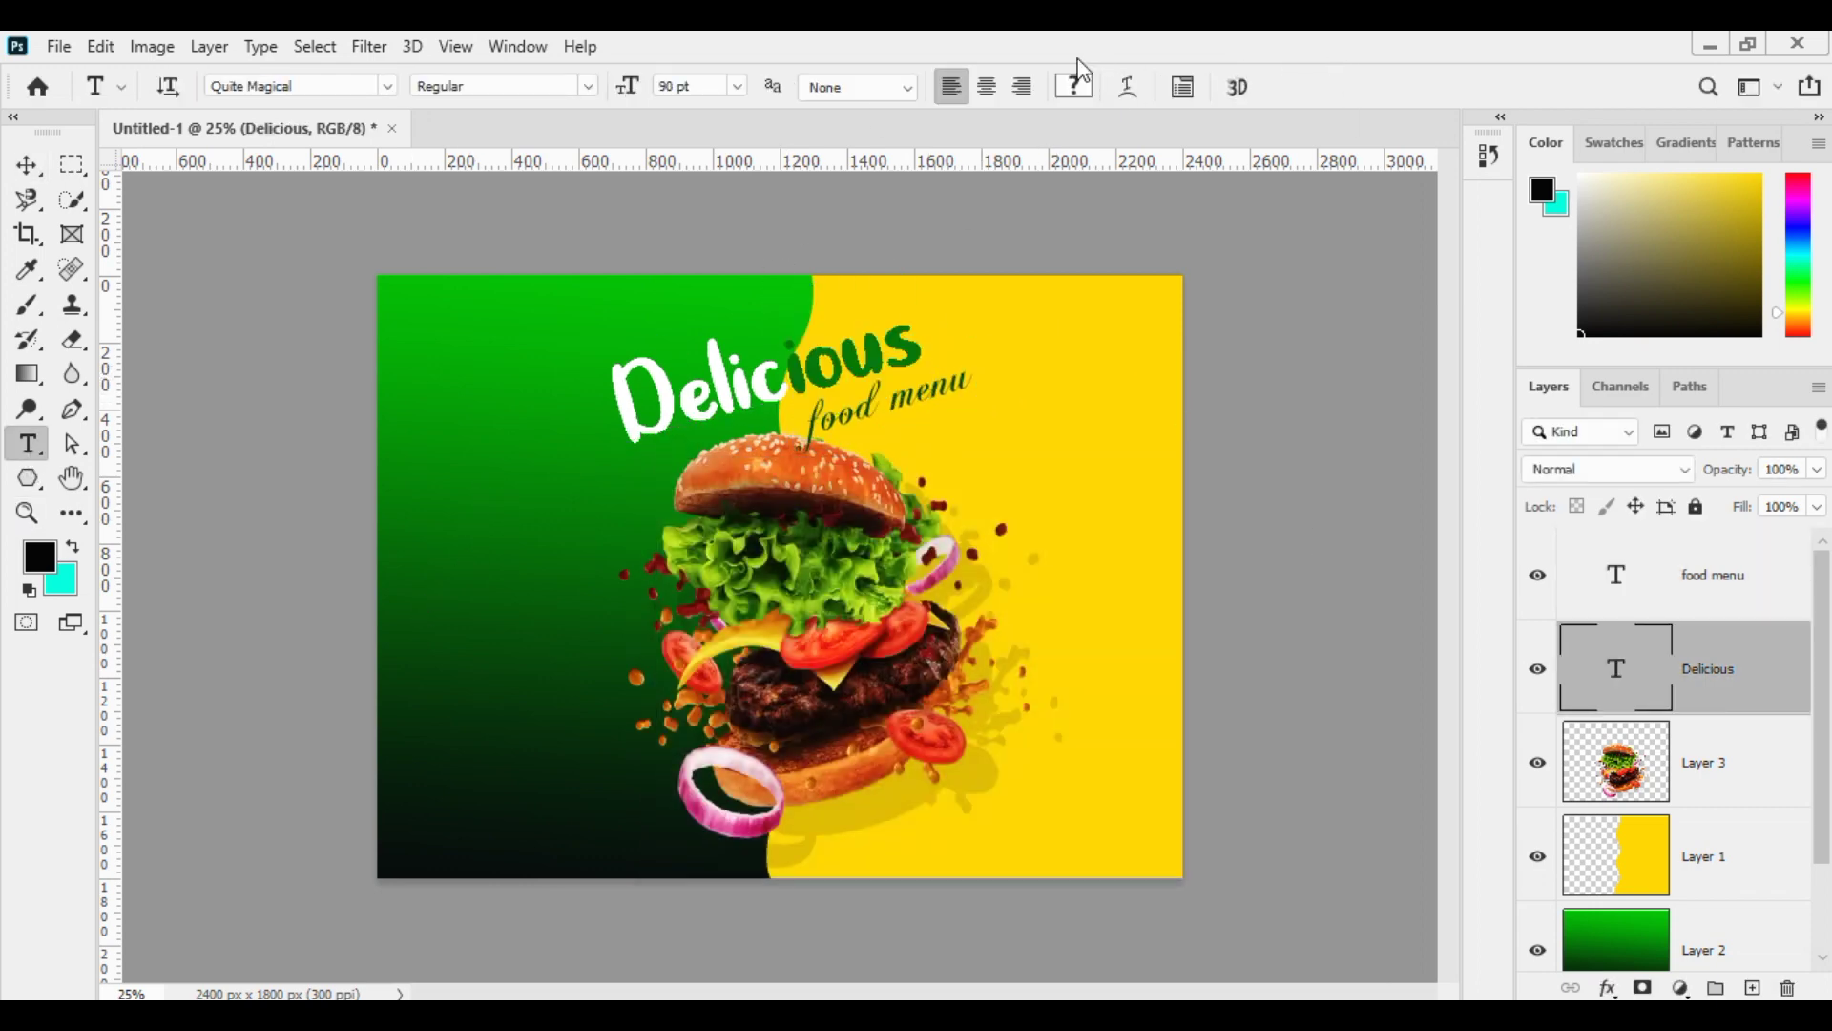
Draw a 12-sided polygon about 427 px wide on the green area beside the burger and fill it yellow.
click(26, 479)
drag(430, 483, 575, 584)
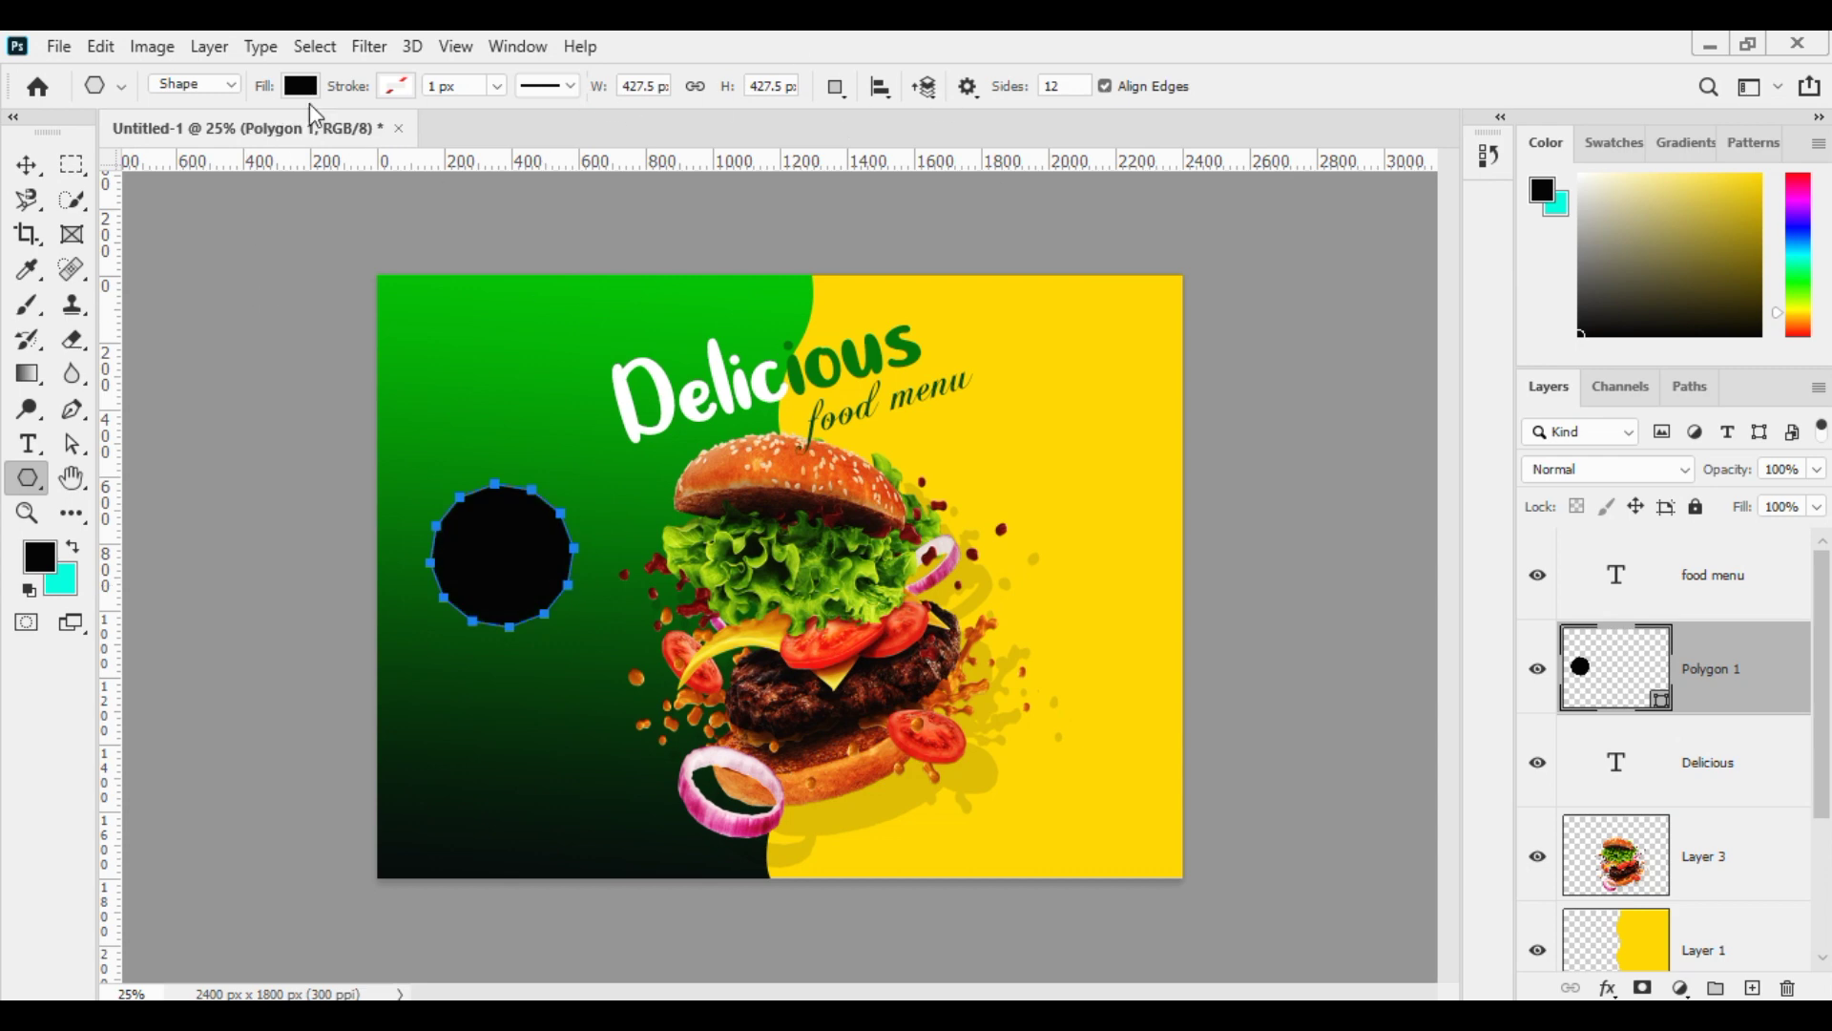
click(300, 86)
click(302, 217)
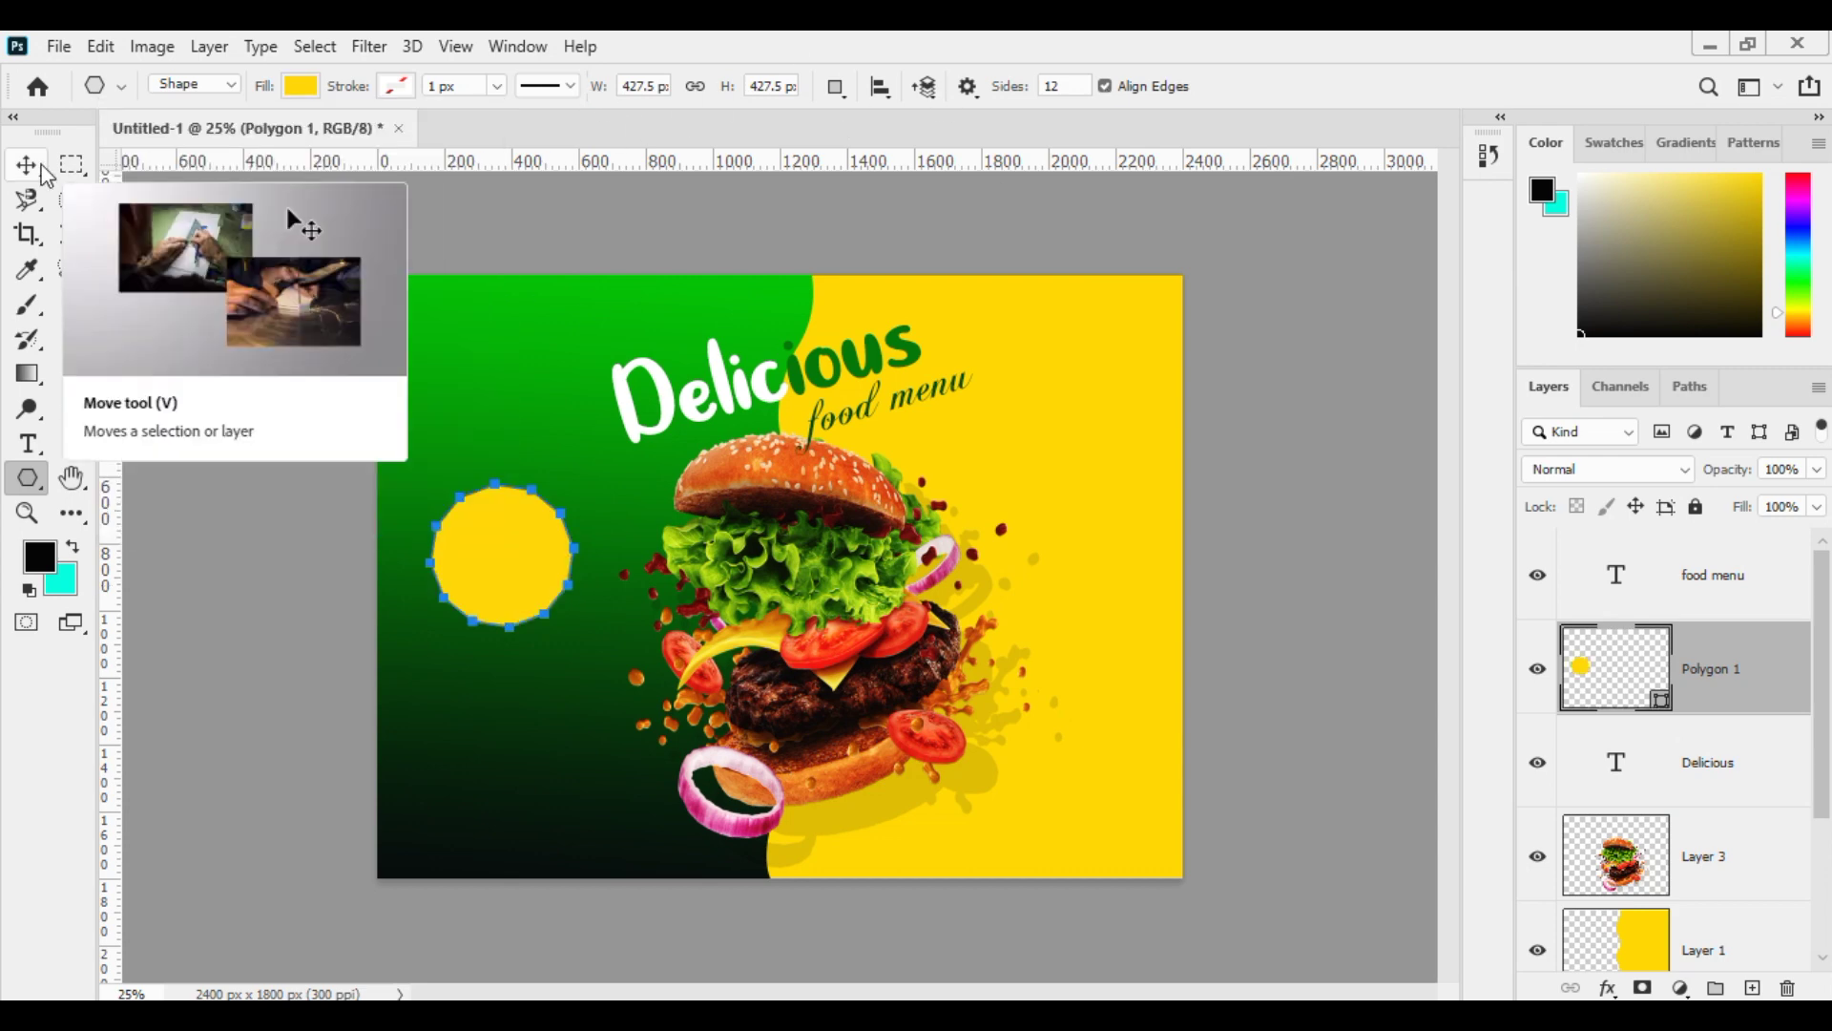
Duplicate the yellow polygon and scale the copy to about 85% around its centre.
click(42, 168)
key(ctrl+alt+t)
drag(583, 632, 573, 619)
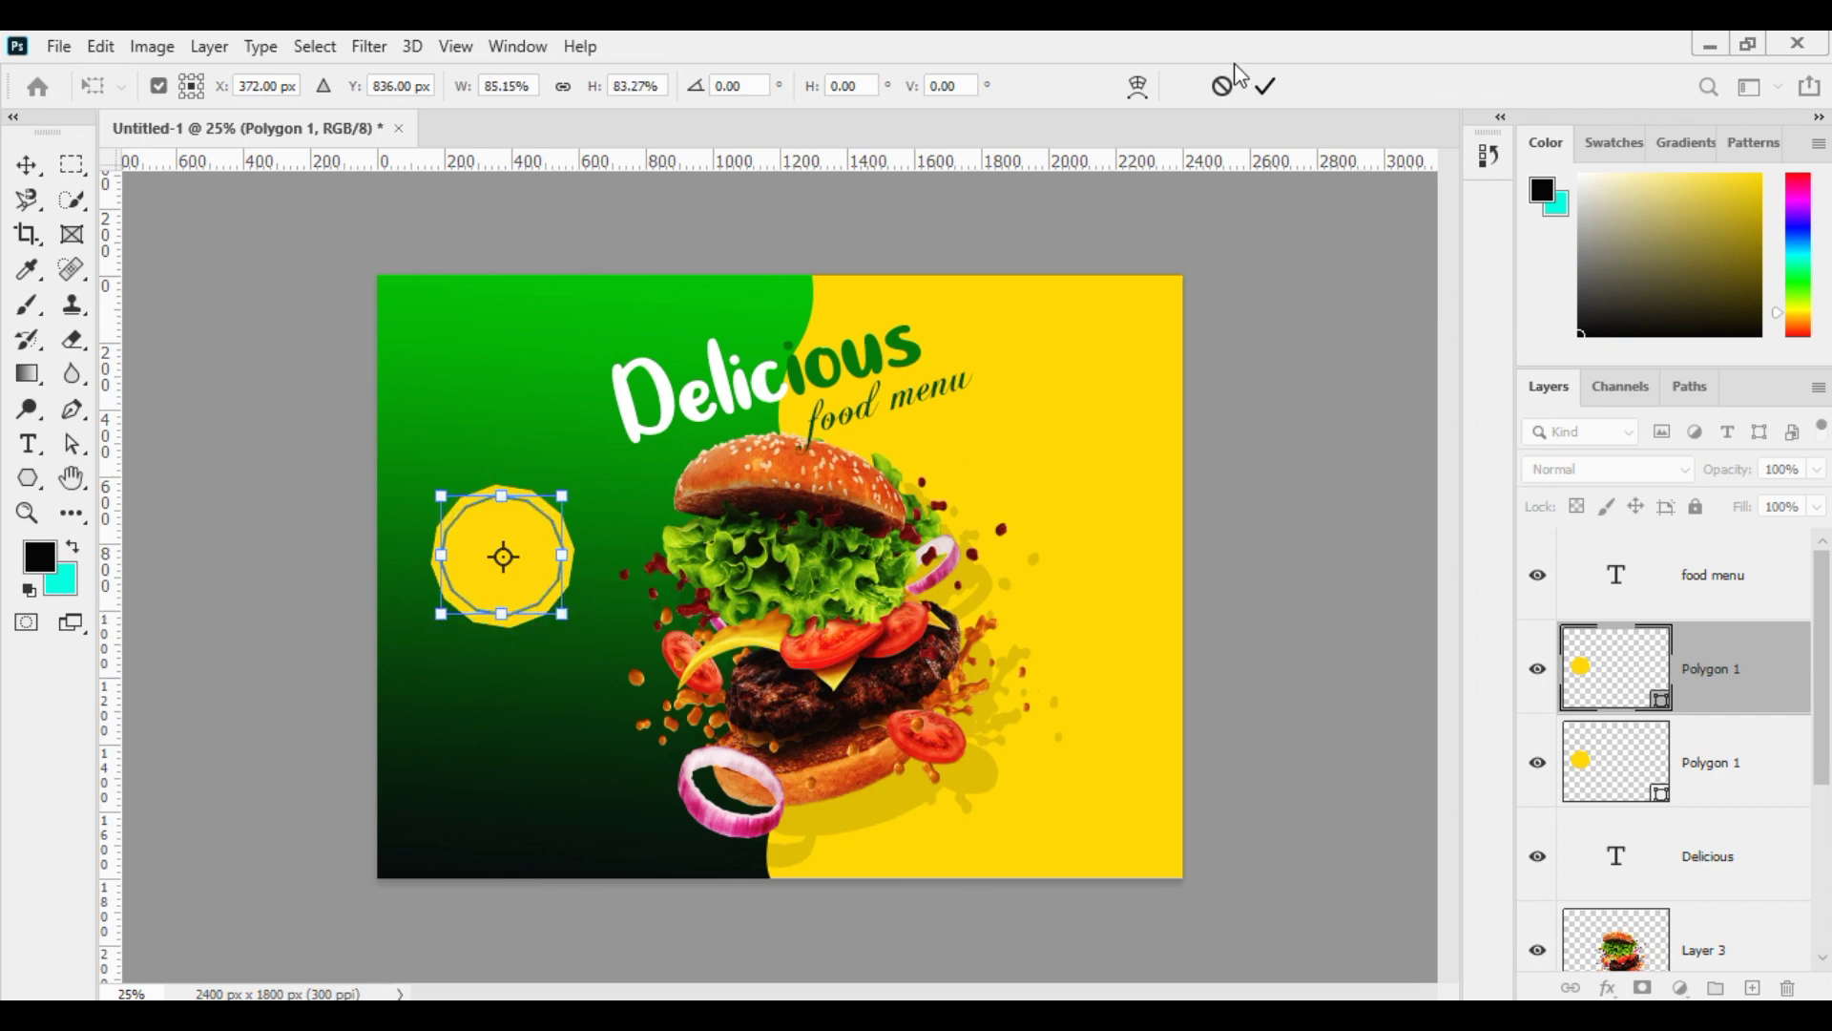
click(1265, 86)
Give the inner polygon a green dashed stroke 5 px wide.
key(u)
click(397, 87)
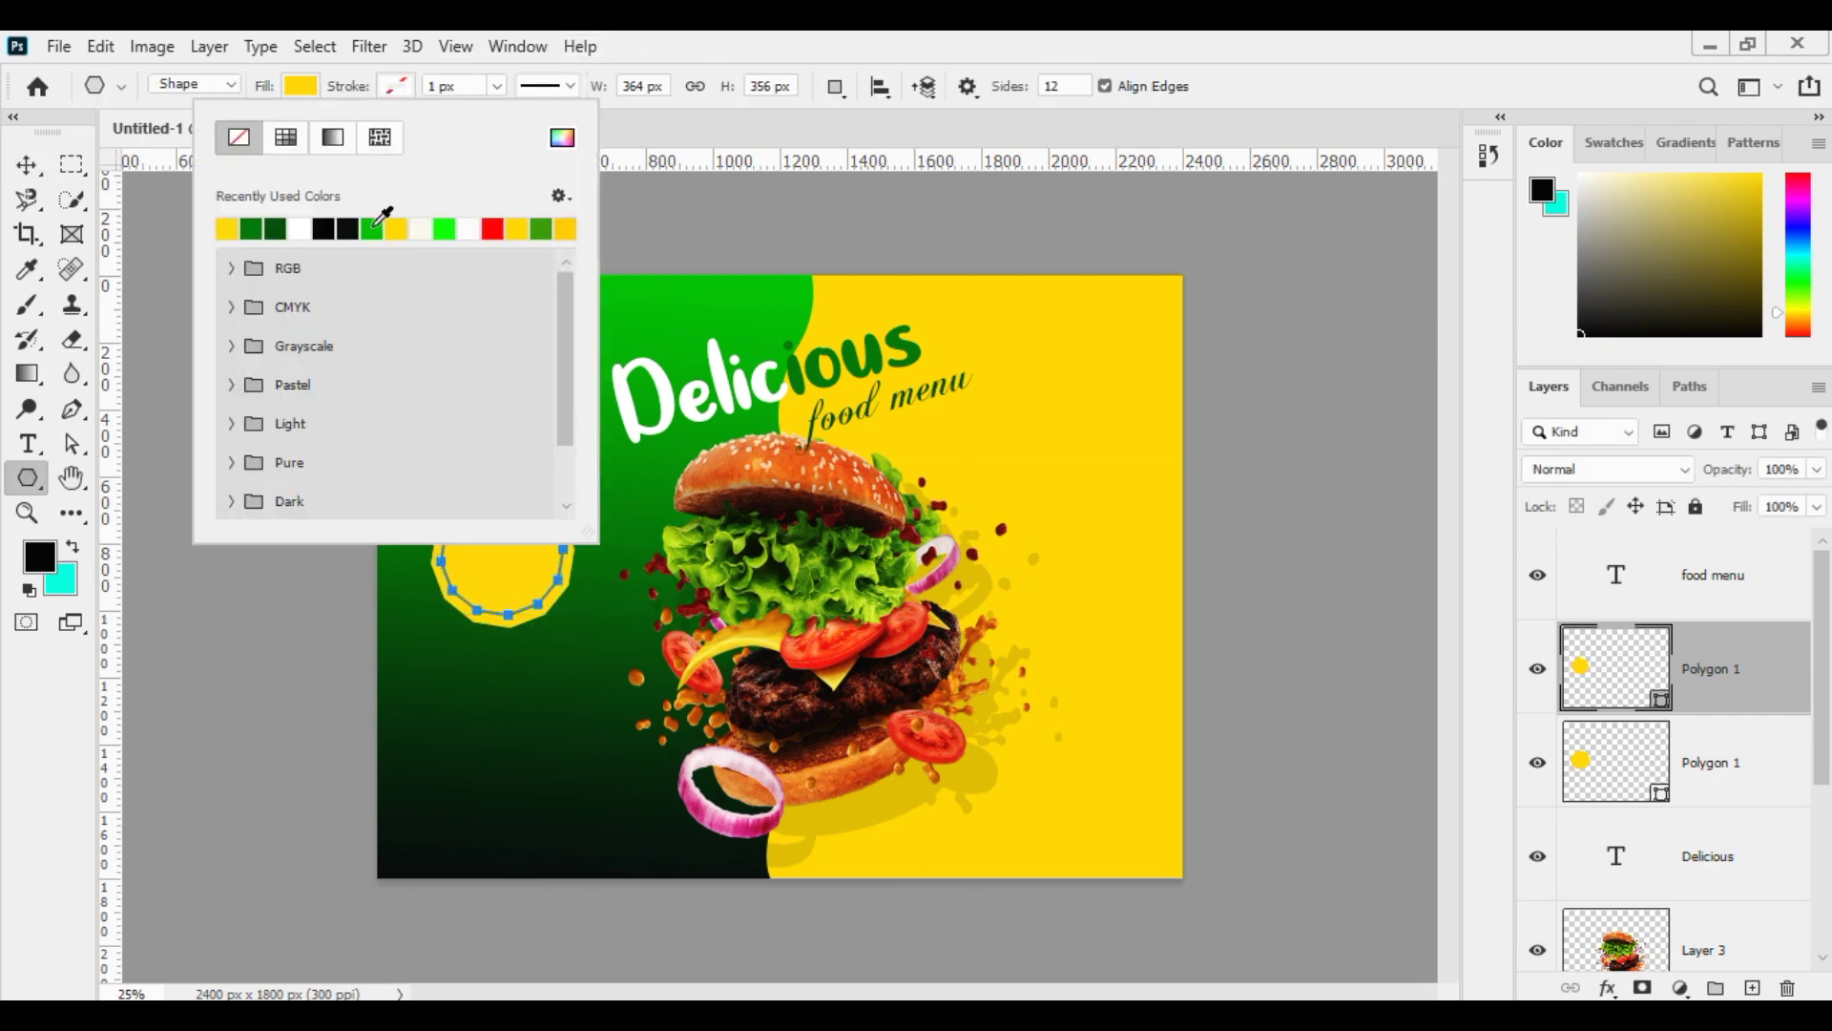
click(373, 228)
click(497, 86)
click(570, 87)
click(520, 210)
click(438, 87)
click(23, 176)
click(26, 481)
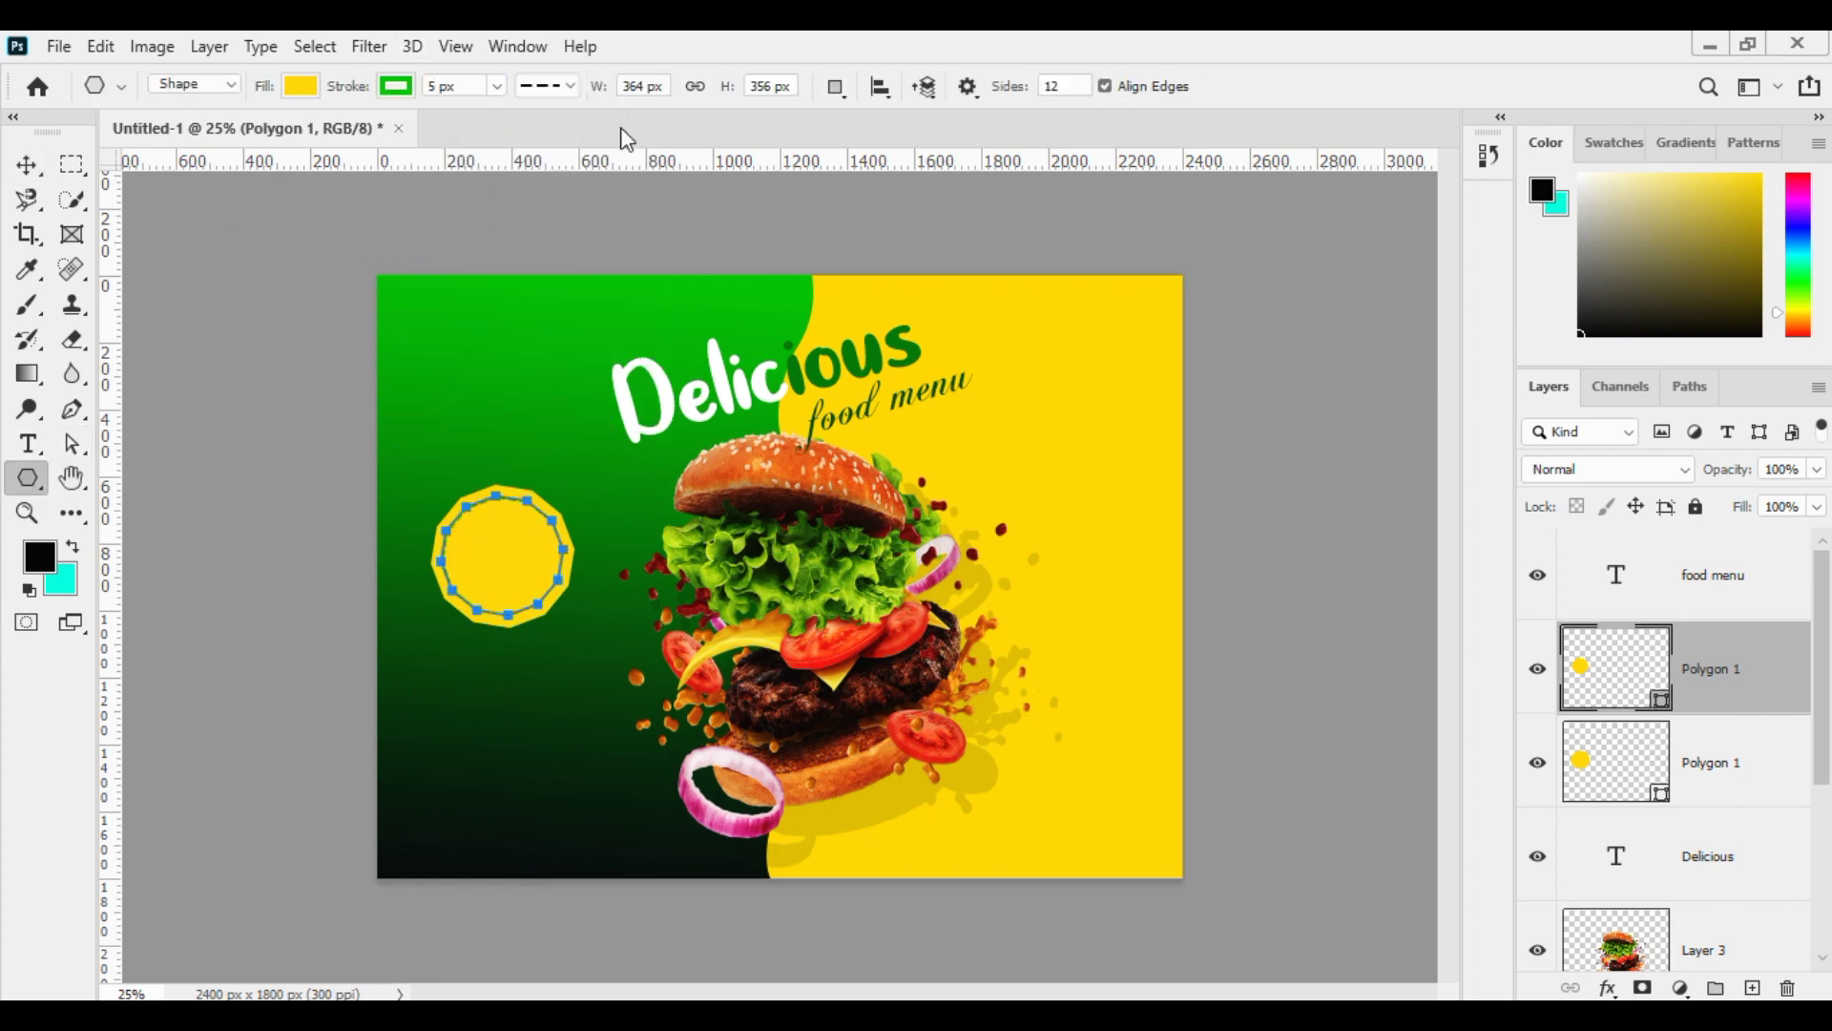
Add the text "Save" above the yellow polygon badge and set its font to Century Gothic.
click(25, 164)
click(28, 444)
click(513, 420)
text(Save)
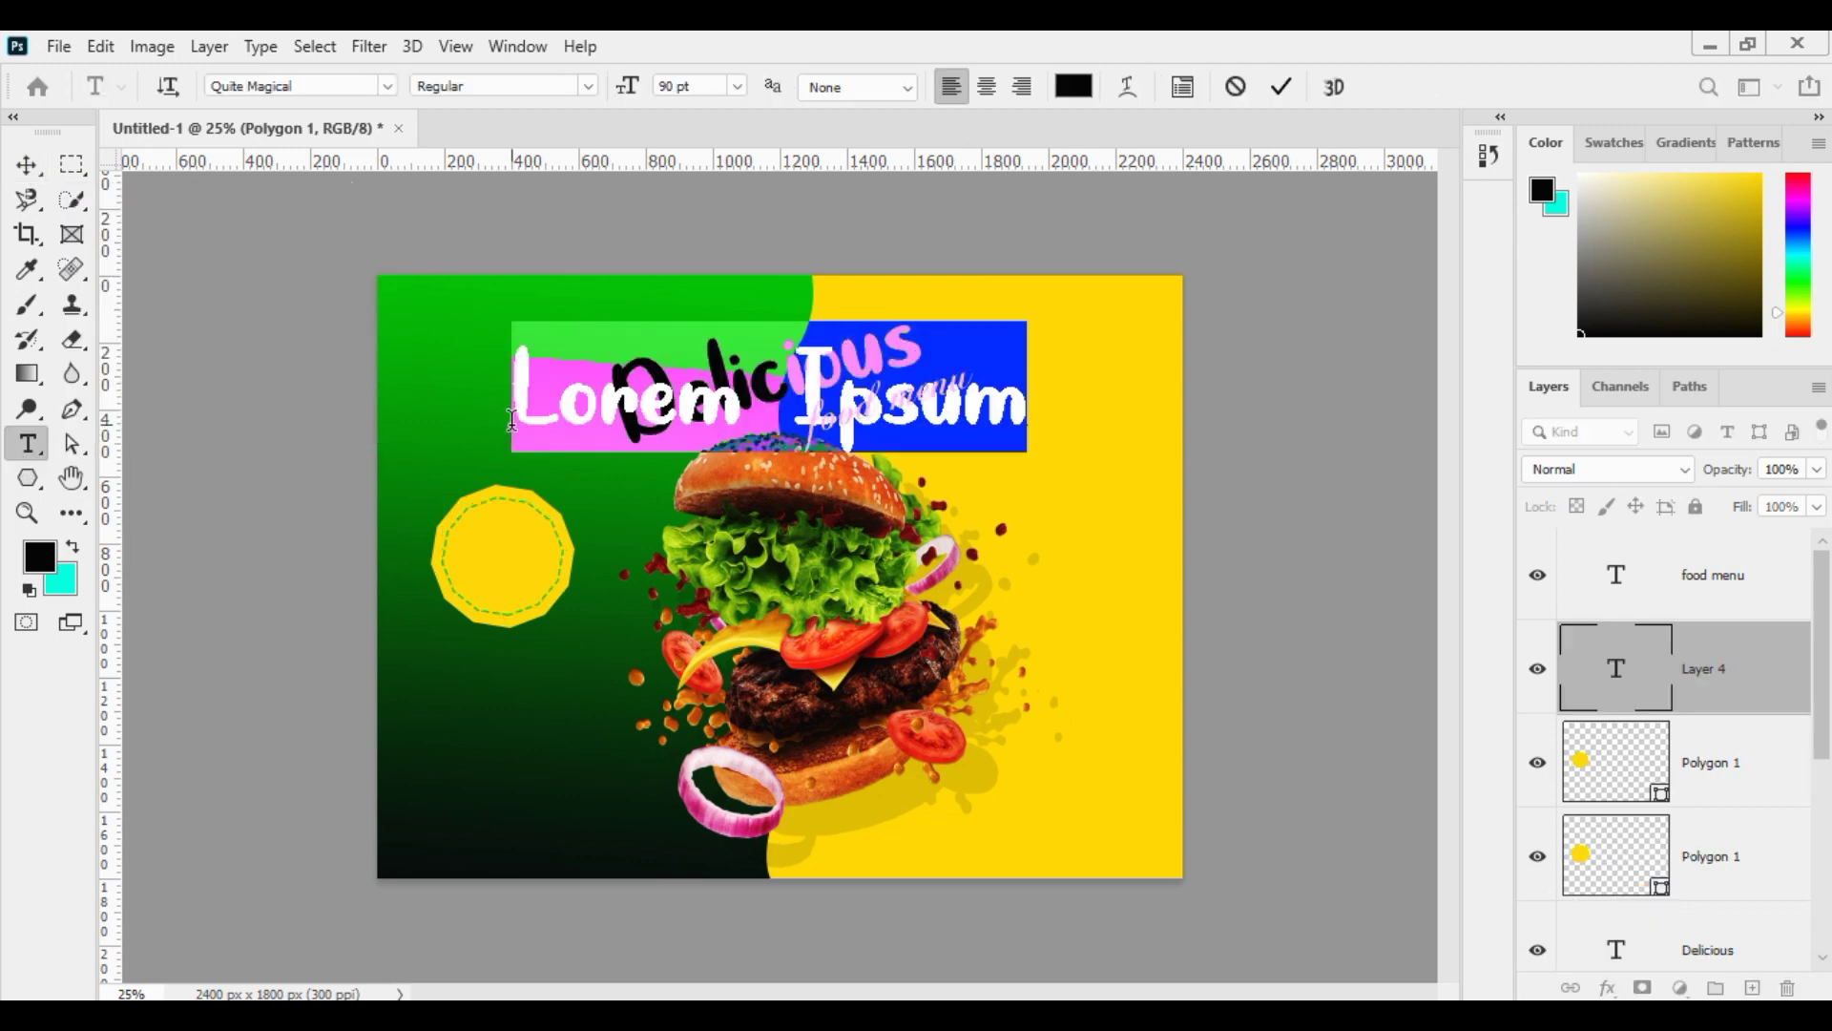
key(ctrl+a)
click(340, 84)
text(pa)
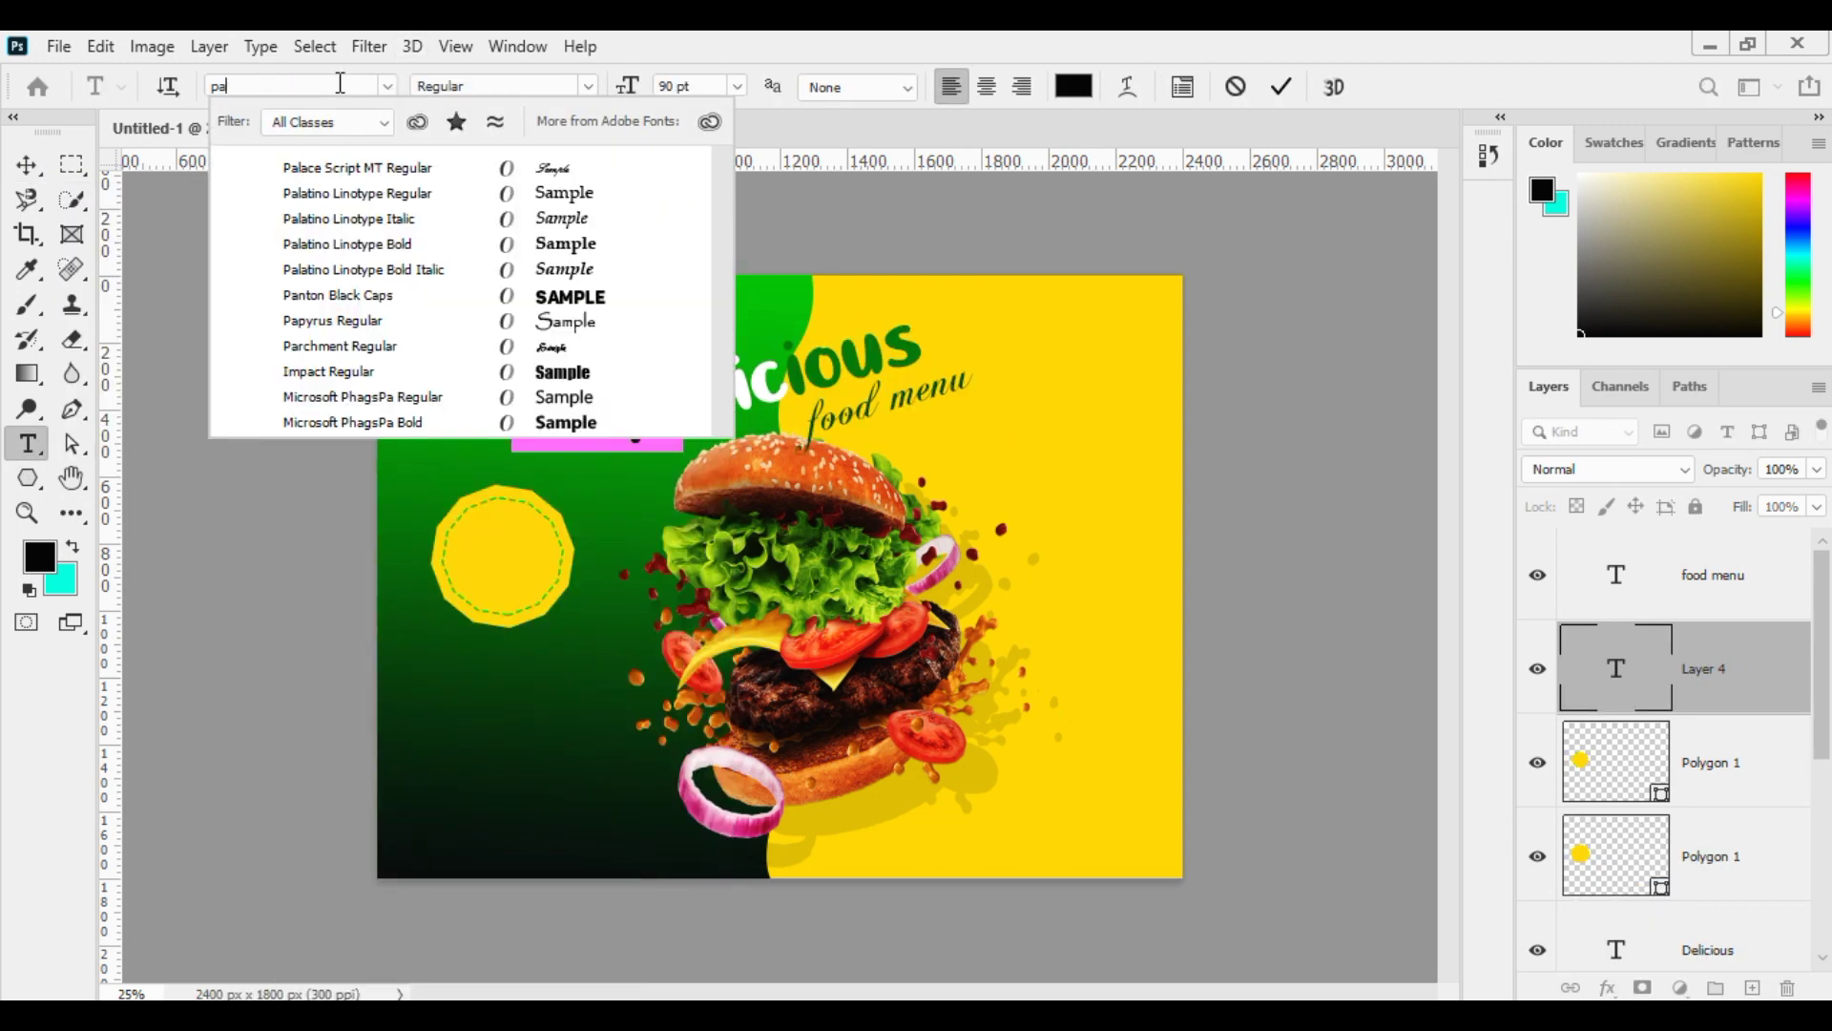
click(493, 298)
click(387, 85)
text(goth)
click(327, 169)
Set the "Save" text to 18 pt, colour it red and move it into the yellow polygon badge.
click(737, 86)
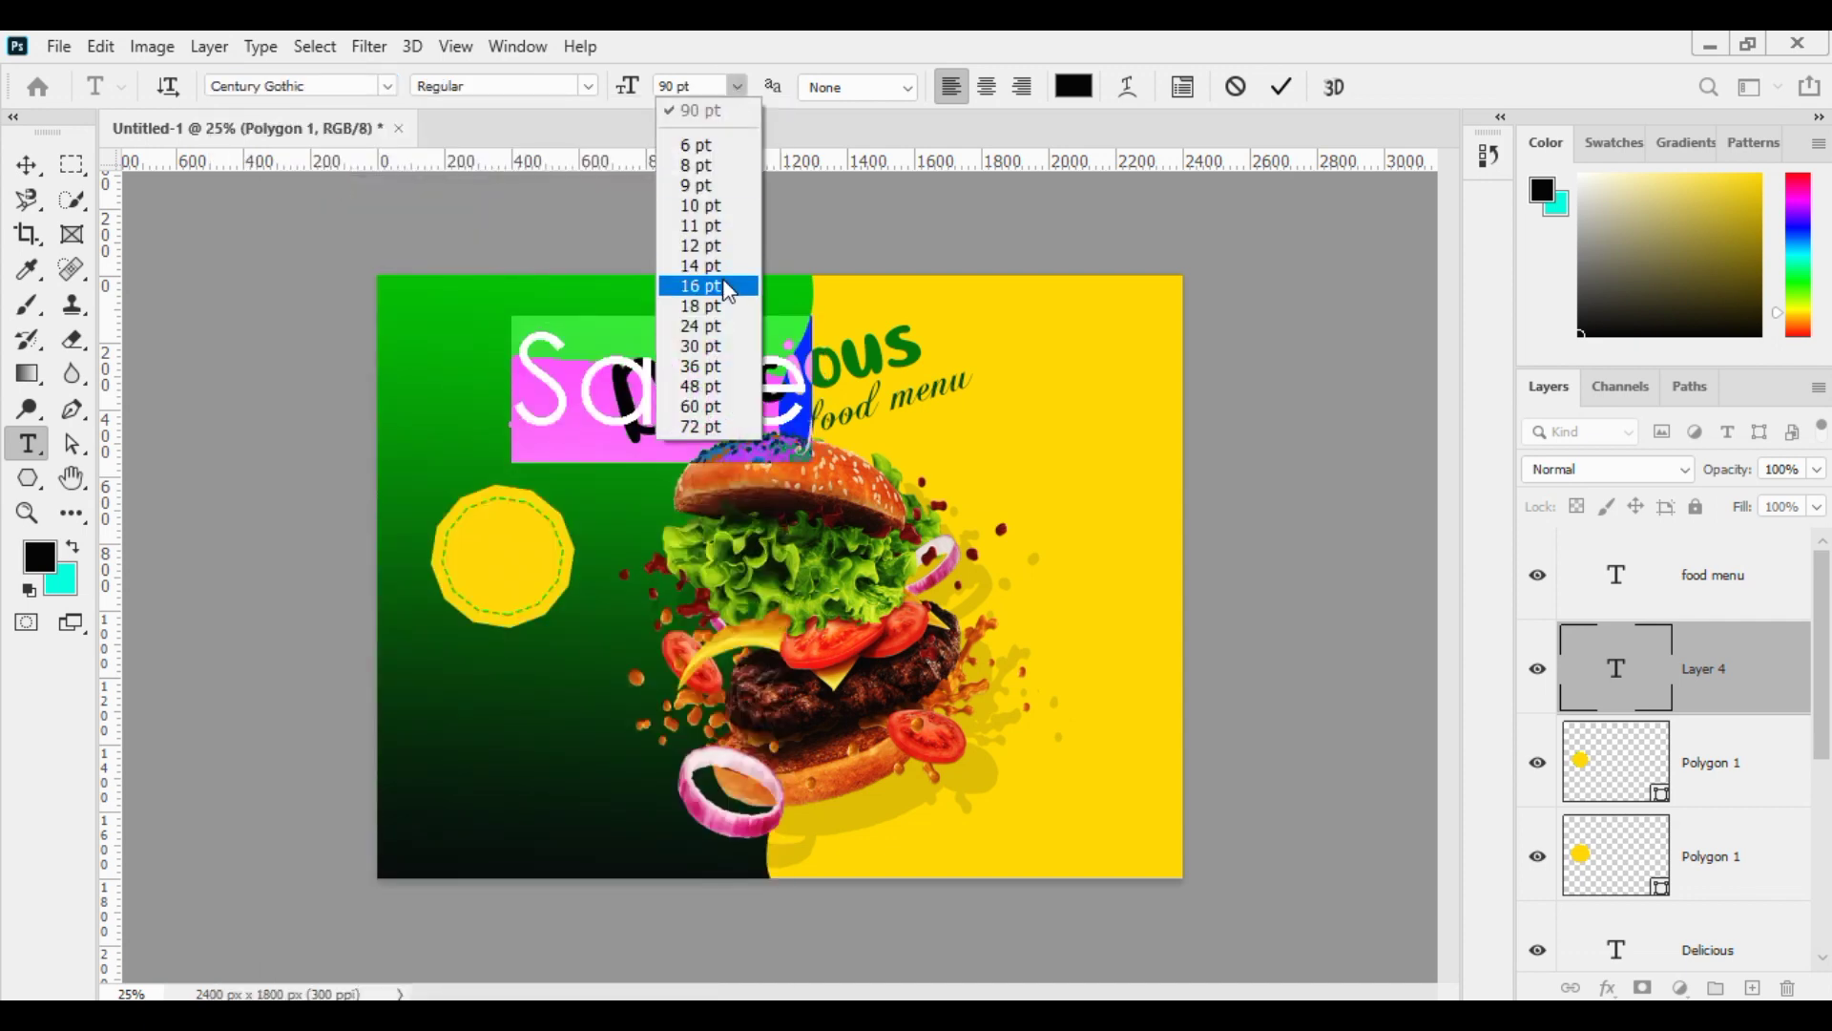
click(722, 286)
click(738, 87)
click(719, 305)
click(1071, 87)
drag(879, 635, 1007, 536)
click(1254, 517)
click(1280, 87)
click(27, 166)
drag(556, 418, 518, 549)
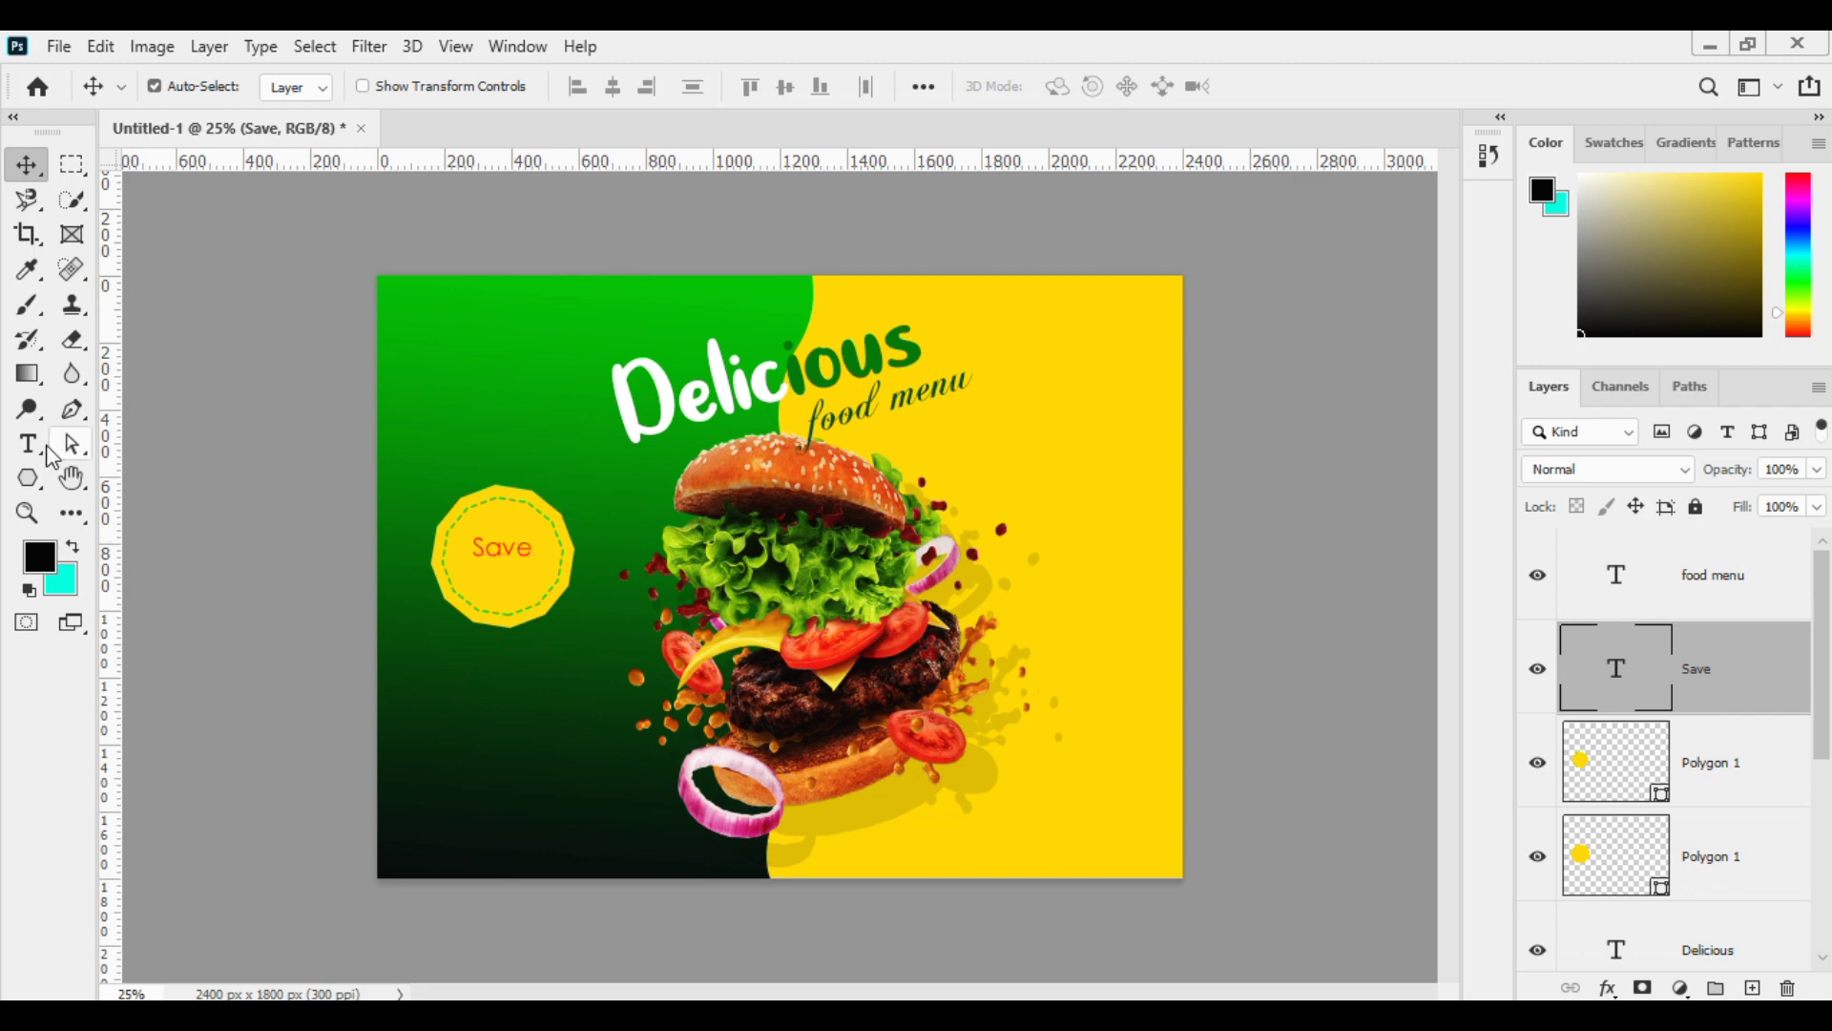
Add the red text "50%" at 36 pt and arrange it under "Save" inside the badge.
click(27, 443)
click(450, 395)
text(50)
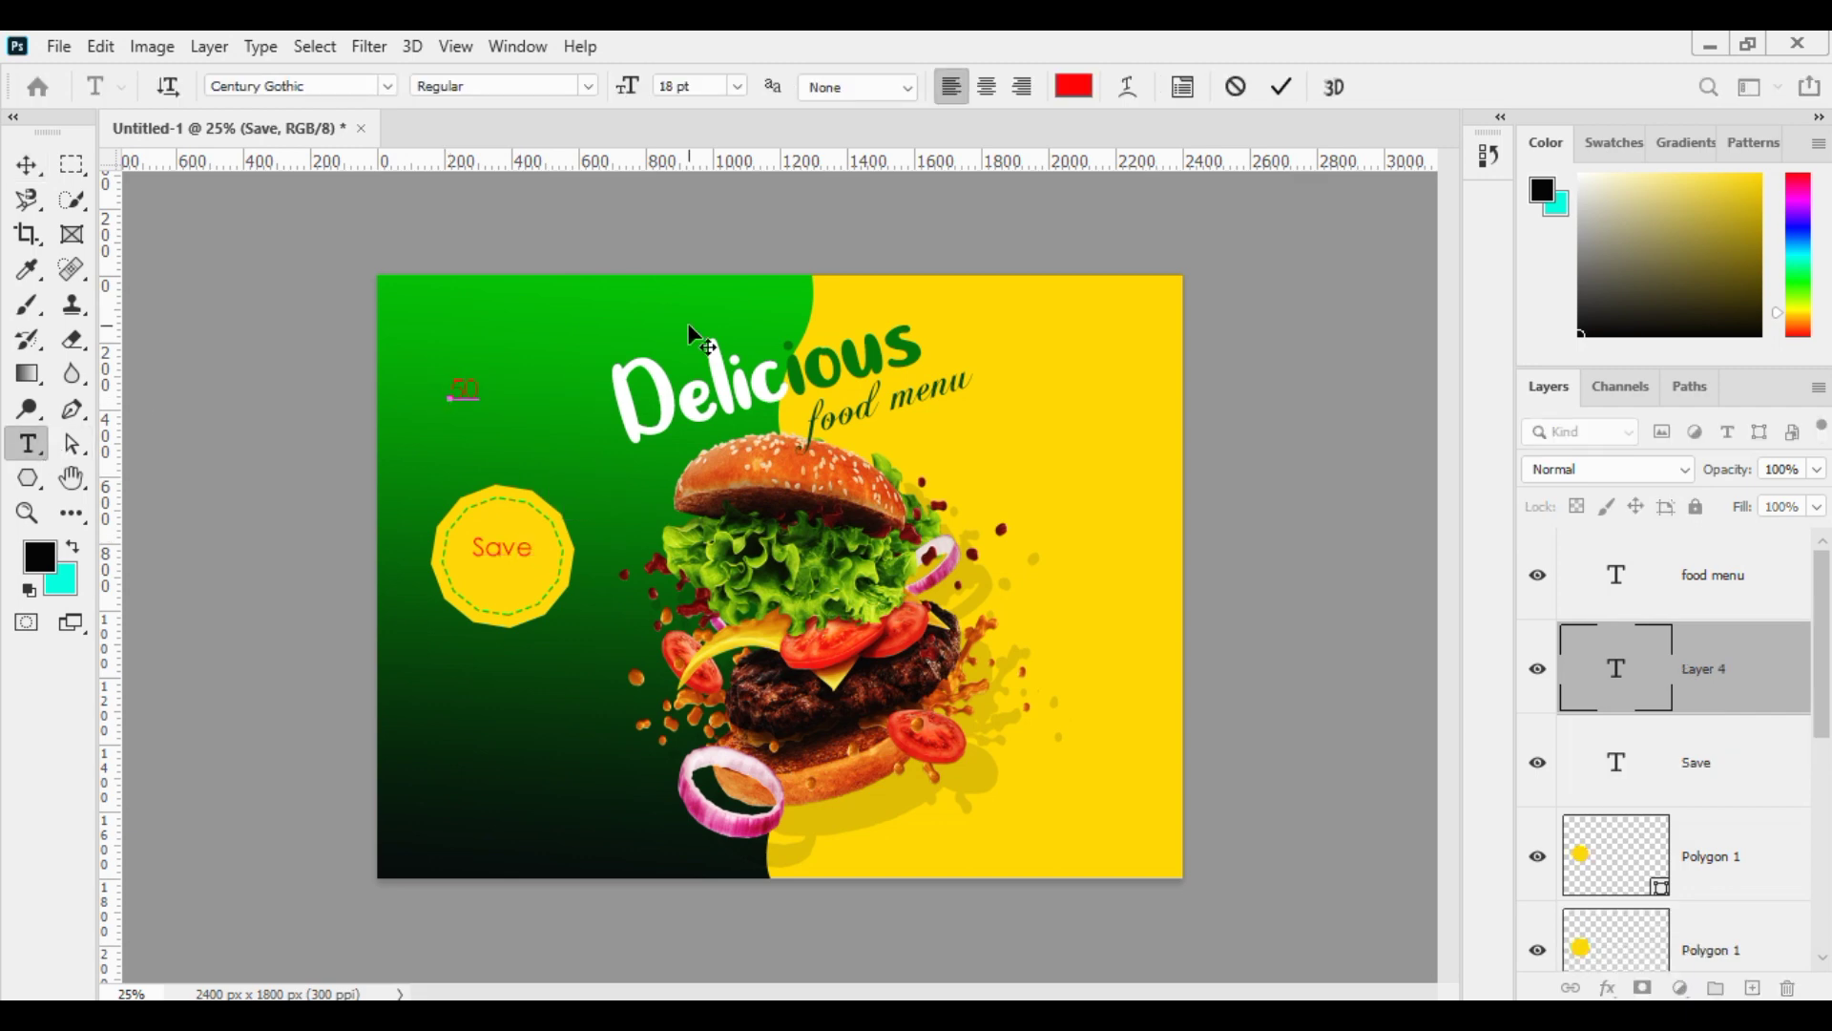
click(738, 87)
click(708, 359)
click(23, 158)
drag(505, 372, 512, 570)
click(499, 551)
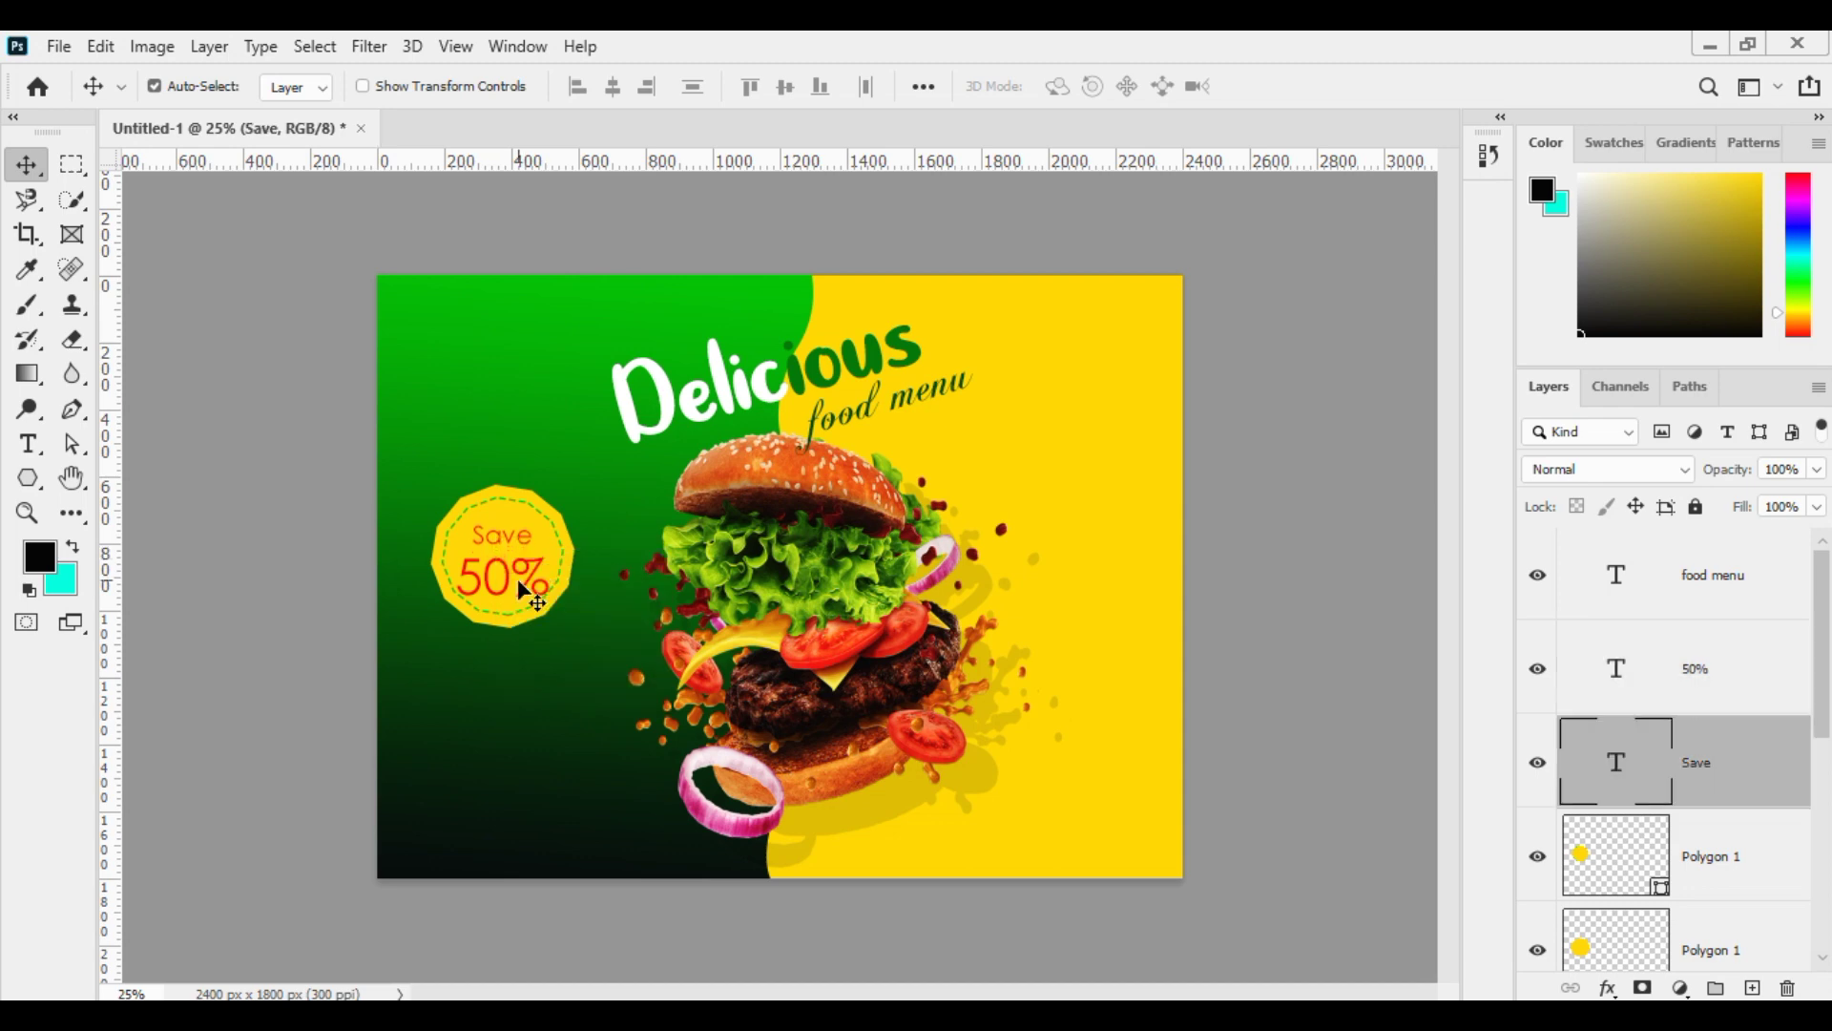
Set the badge's "50%" text to 30 pt.
click(524, 585)
double_click(525, 576)
click(737, 86)
click(705, 338)
click(1281, 87)
click(26, 168)
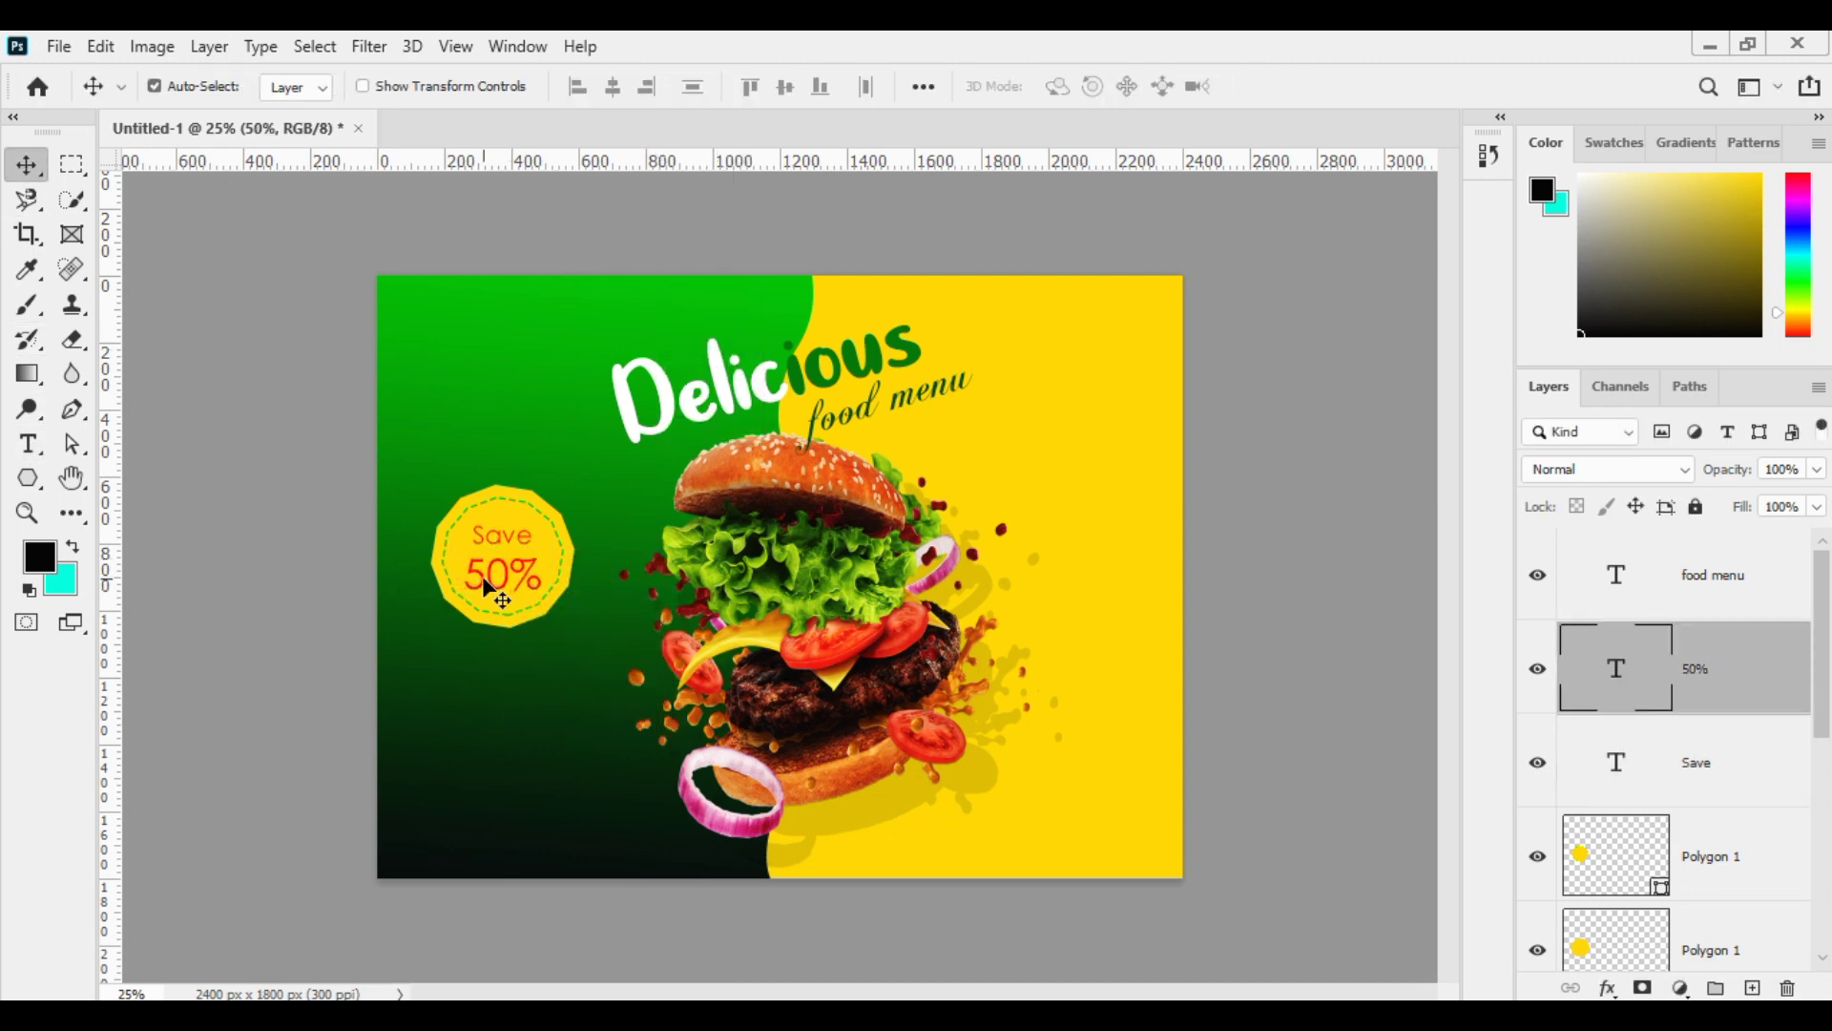
Draw a rounded rectangle about 620 × 172 px in the poster's lower-left corner and fill it yellow.
click(1092, 351)
click(49, 48)
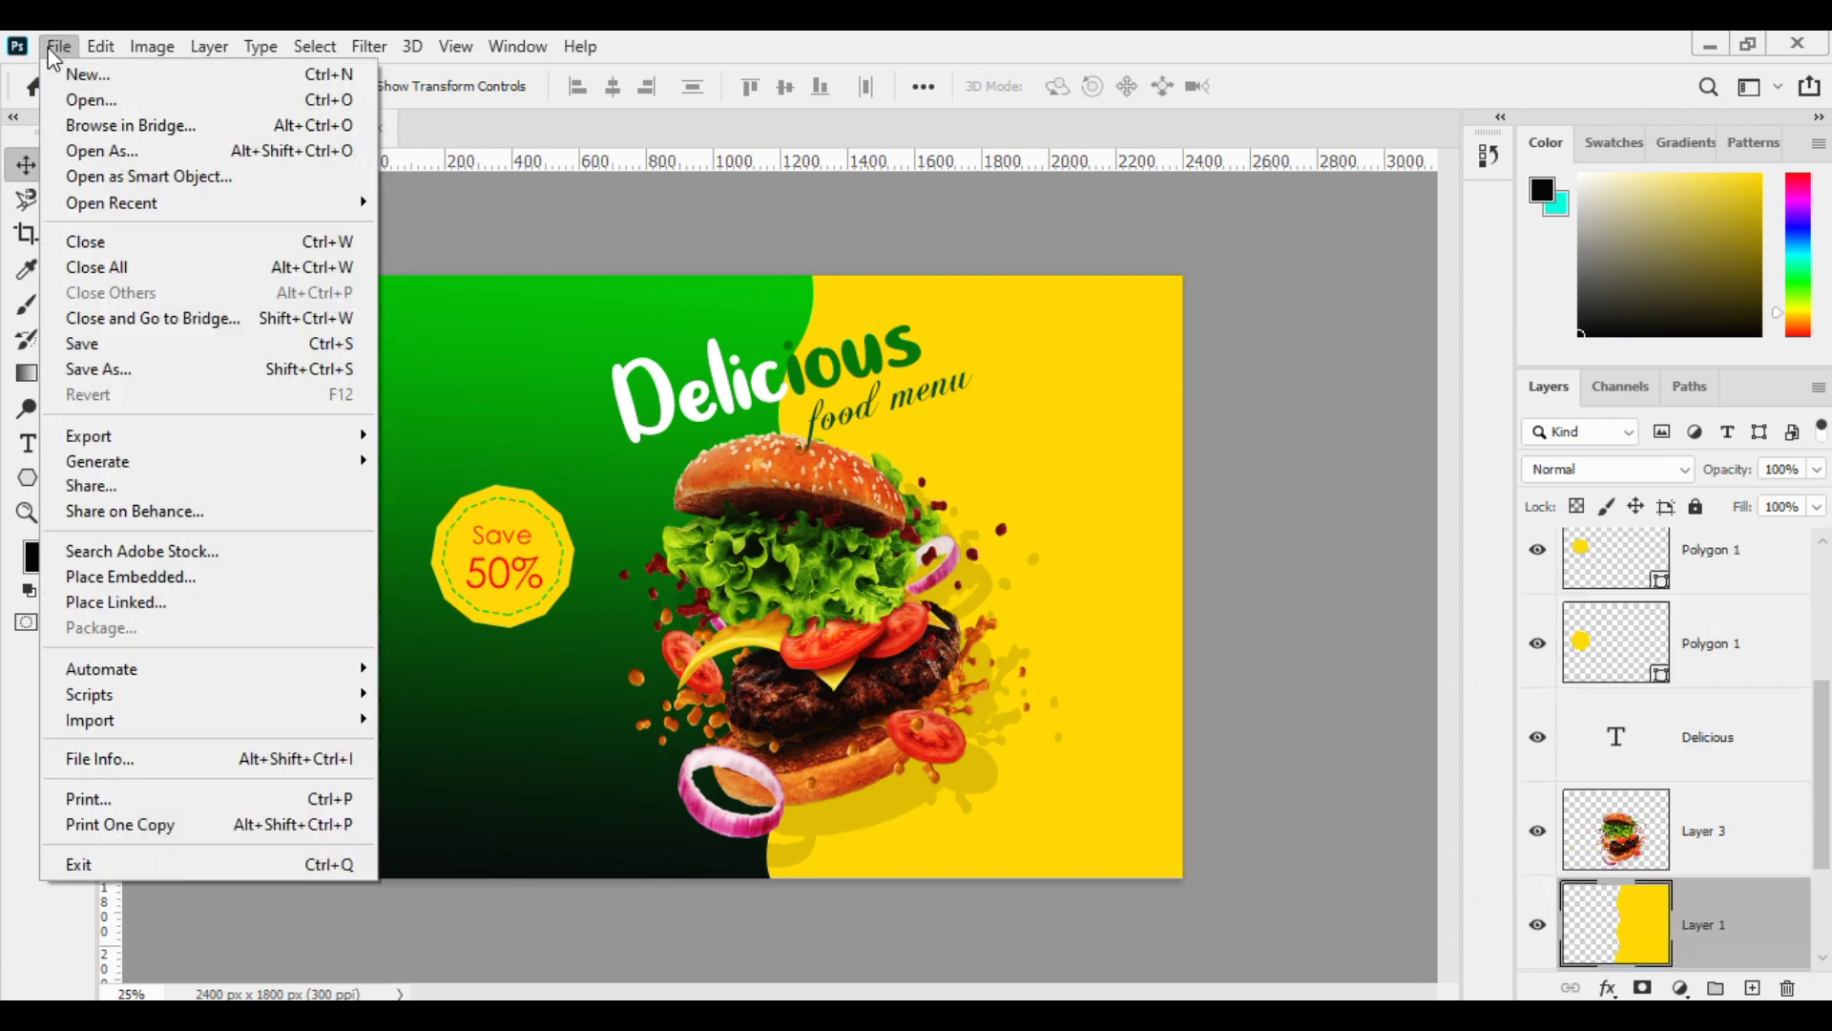
click(57, 48)
click(27, 477)
click(134, 502)
drag(411, 791, 619, 849)
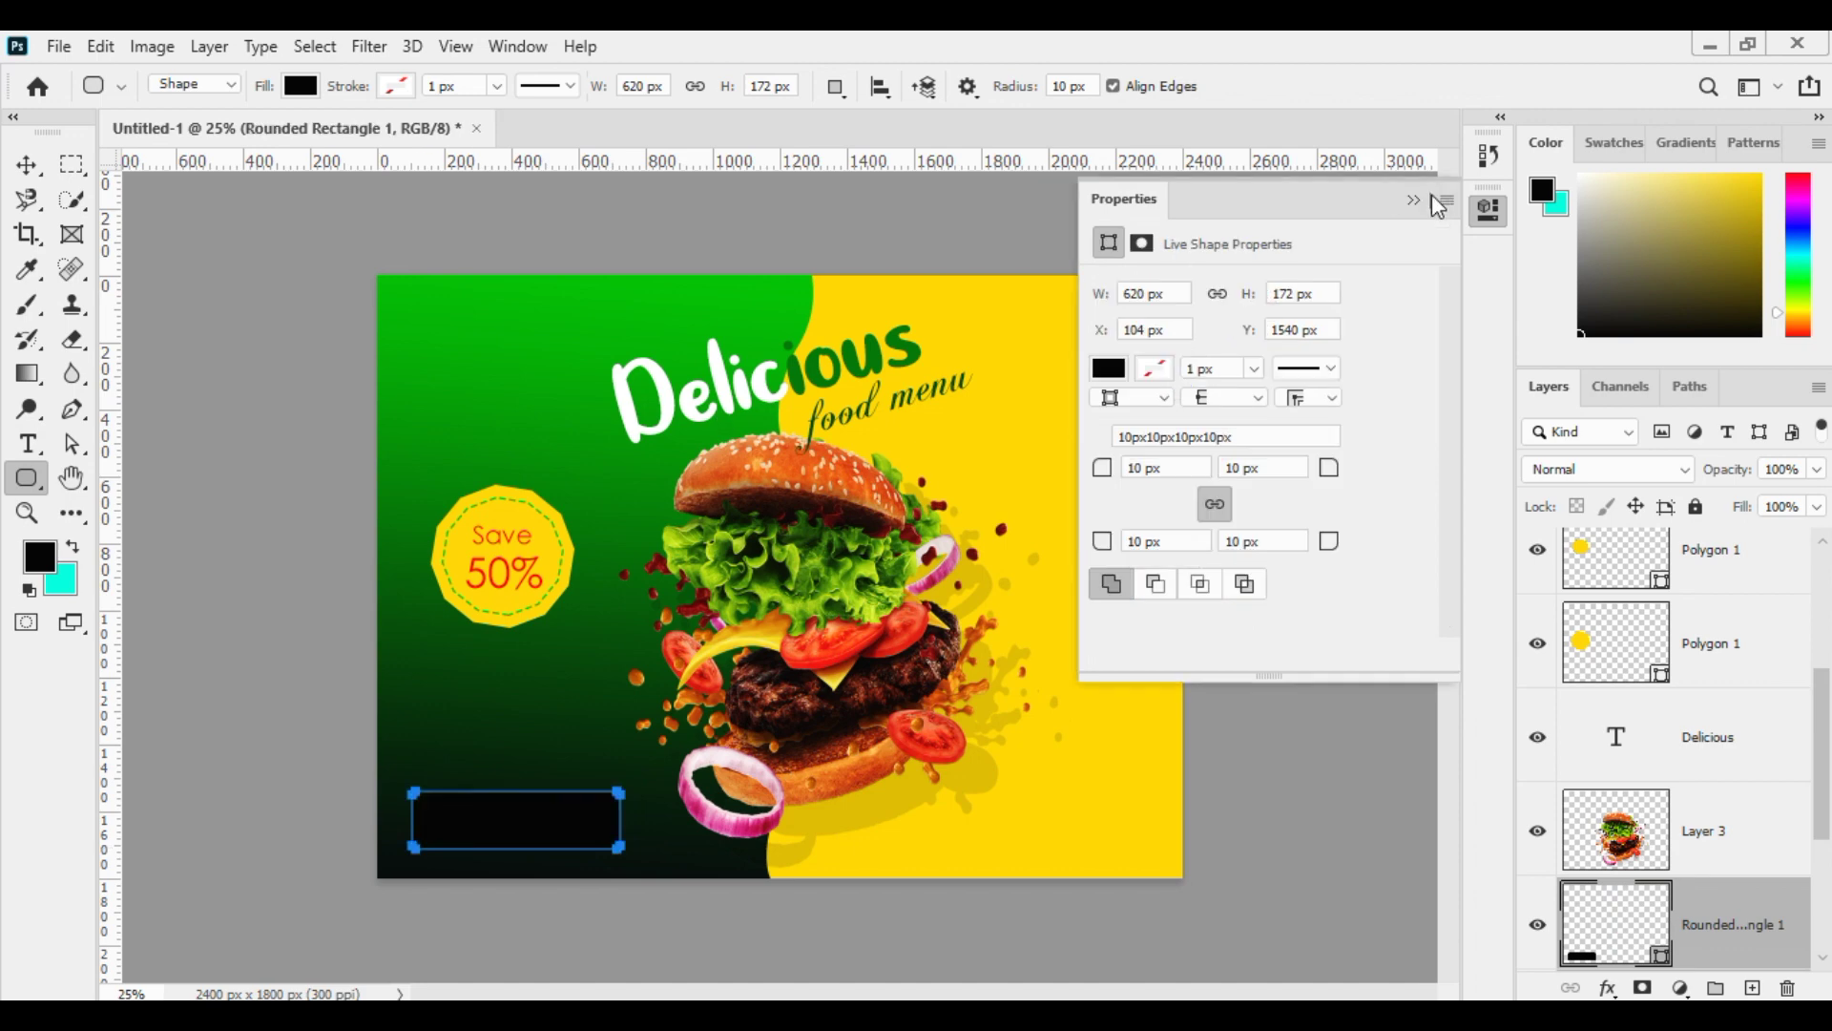
click(300, 86)
click(143, 229)
right_click(1489, 210)
click(1527, 274)
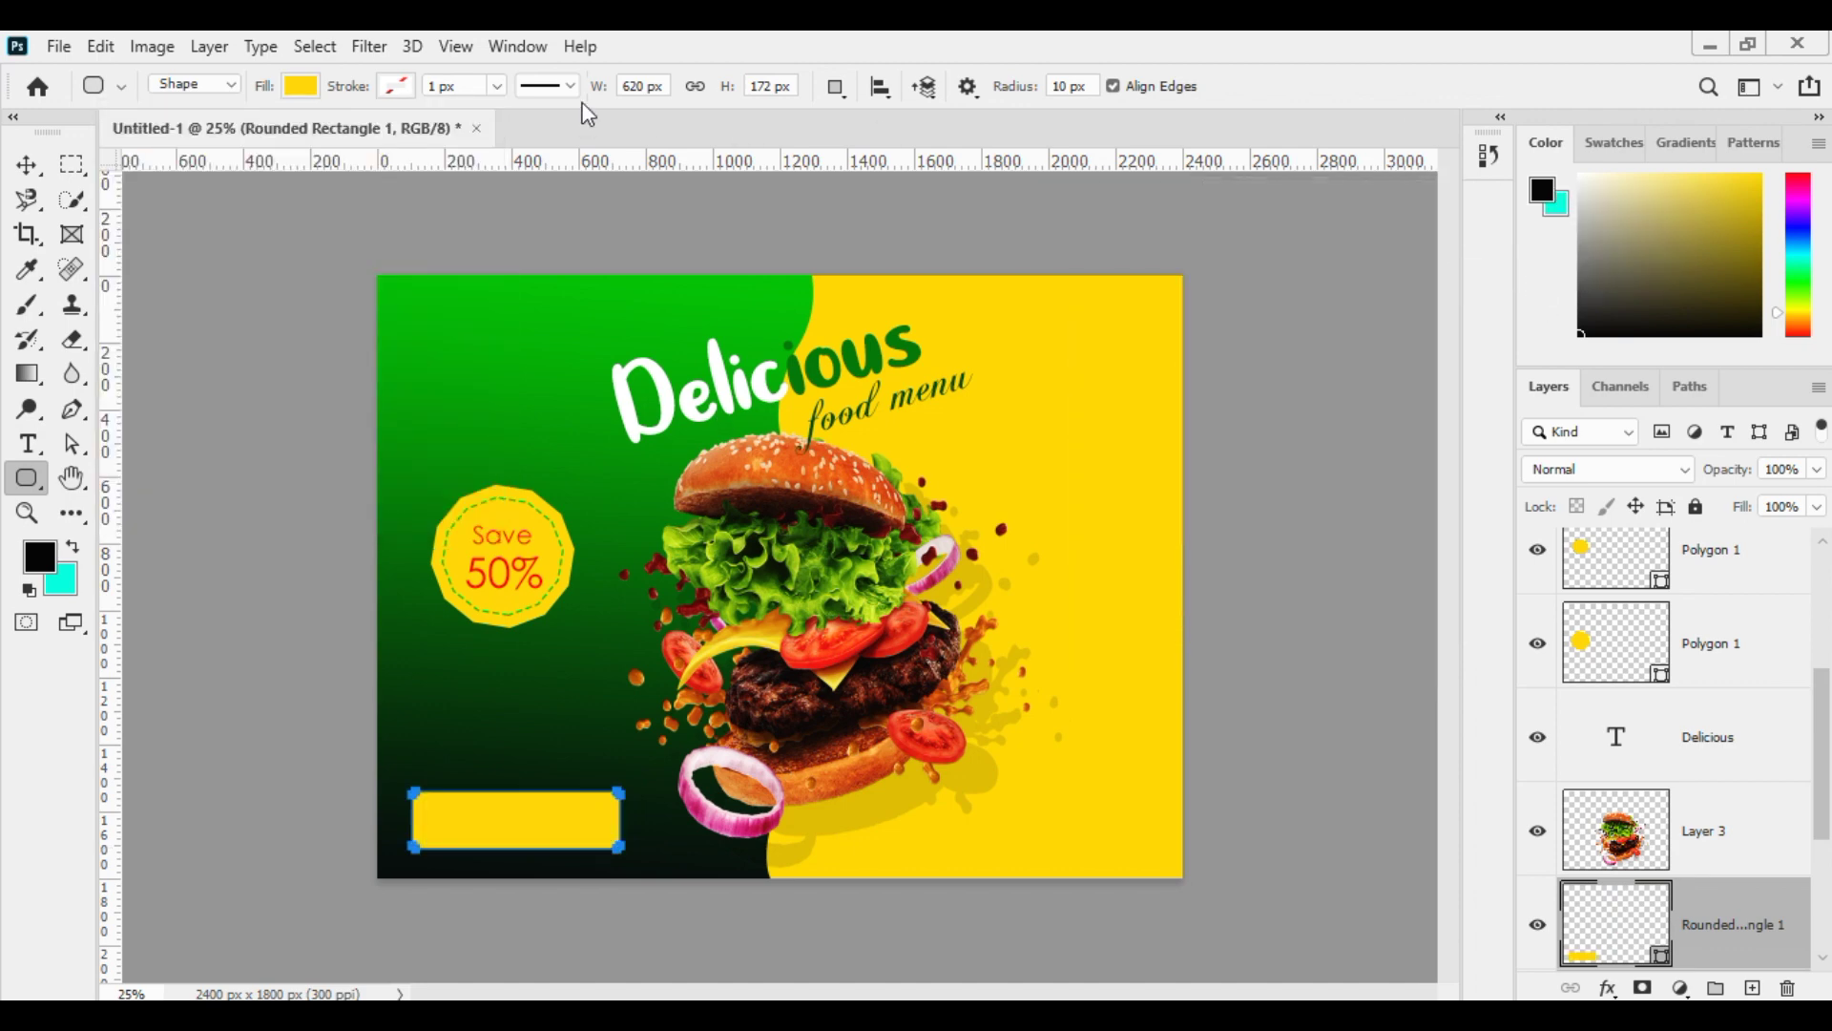
Add the text "Order Now" above the yellow rectangle and colour it the green sampled from the background.
key(v)
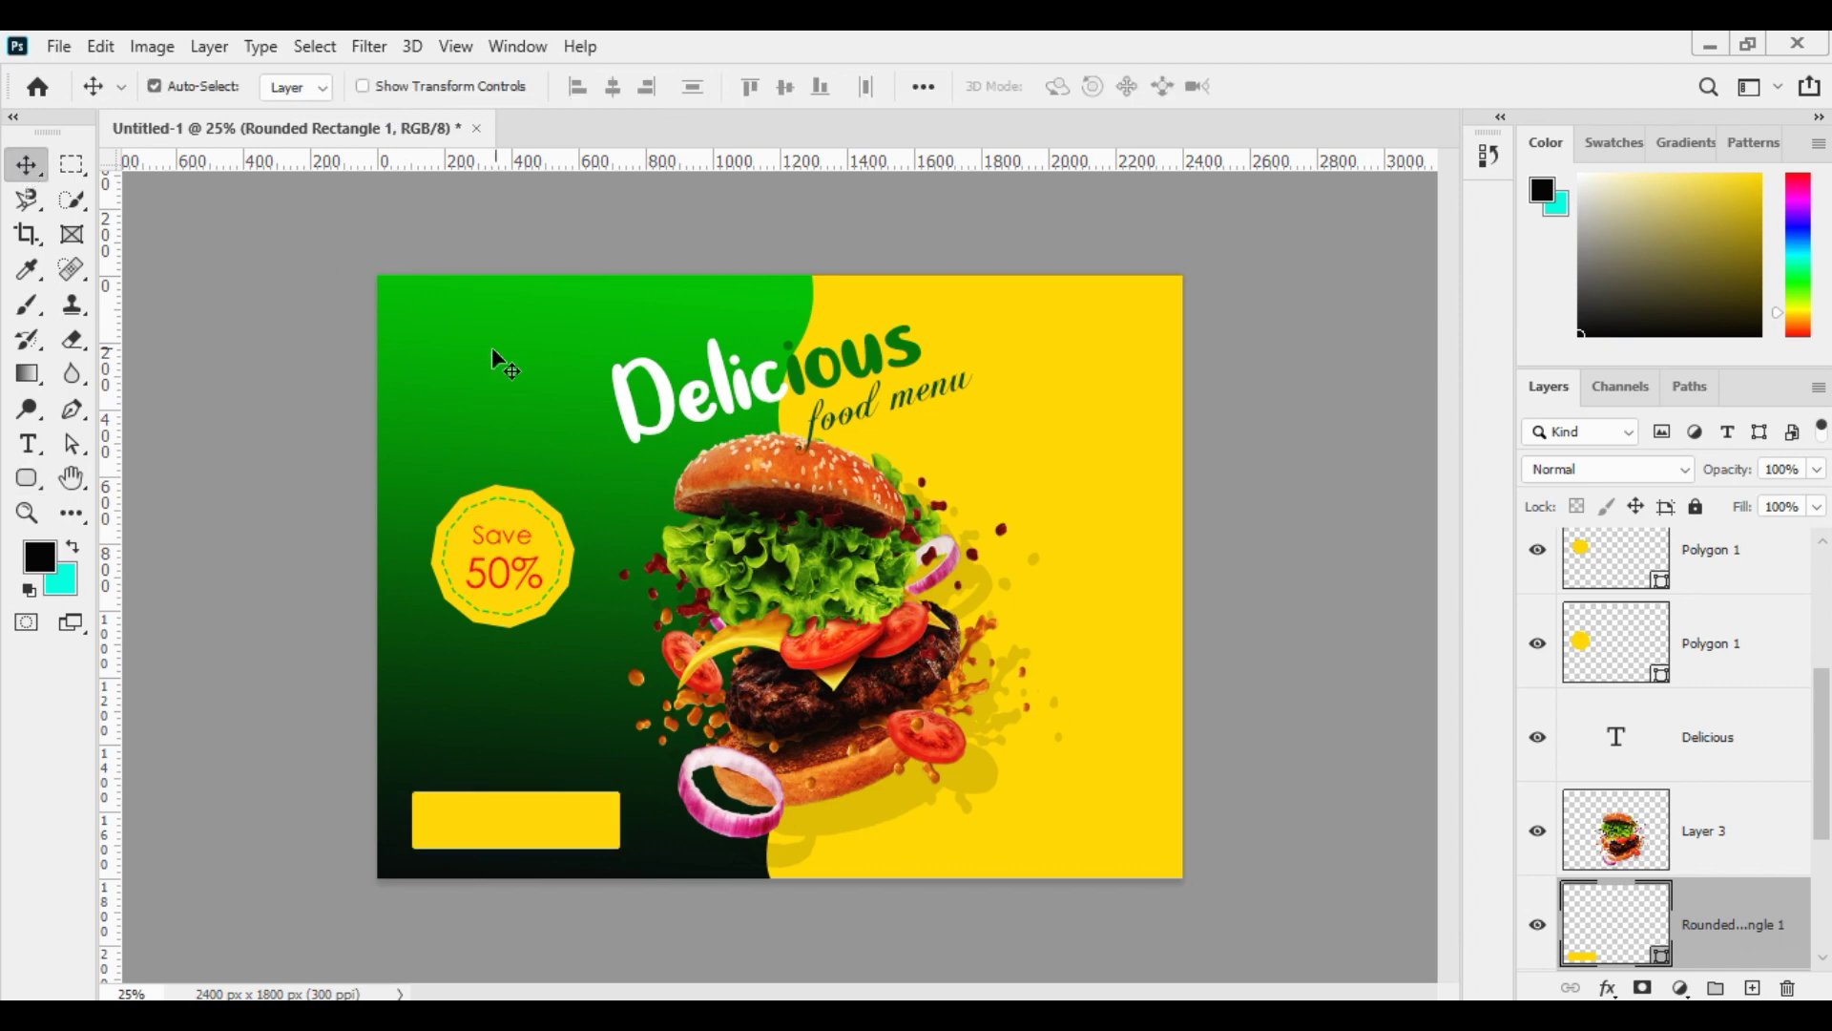
right_click(508, 805)
click(46, 445)
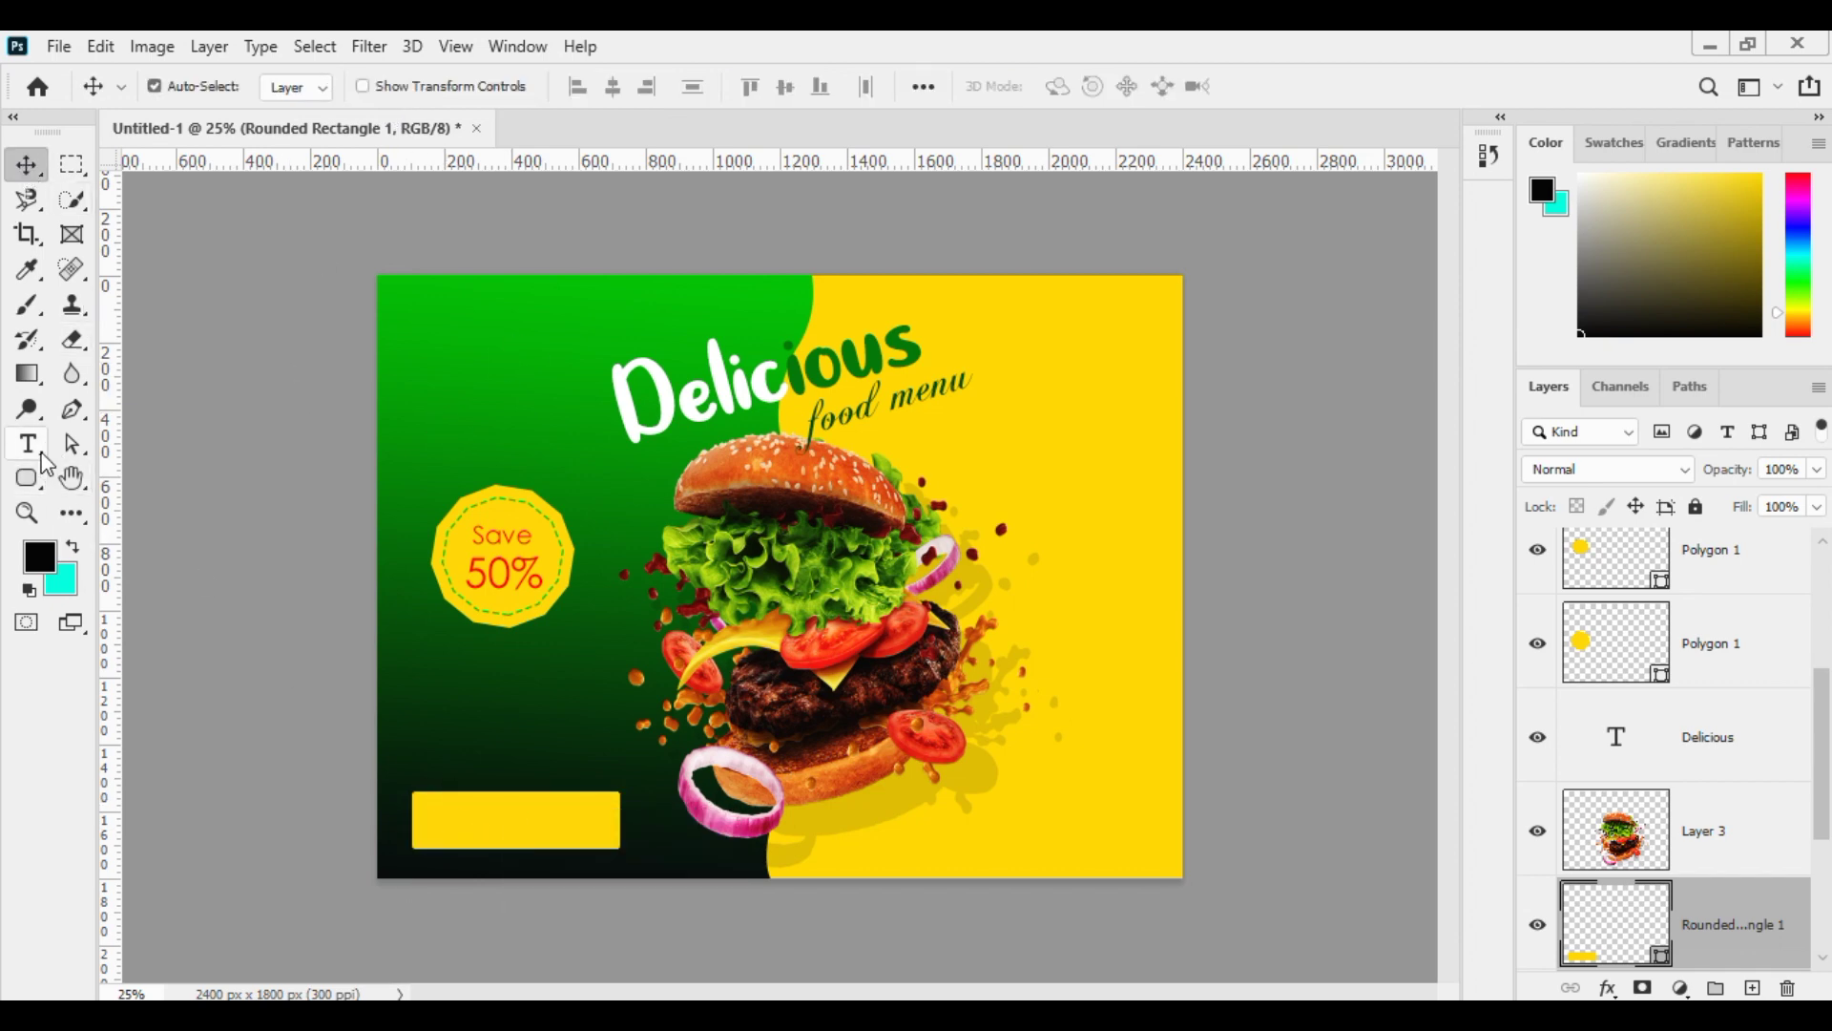
click(42, 455)
click(468, 735)
key(BackSpace)
key(ctrl+a)
click(1074, 86)
click(443, 399)
click(1272, 527)
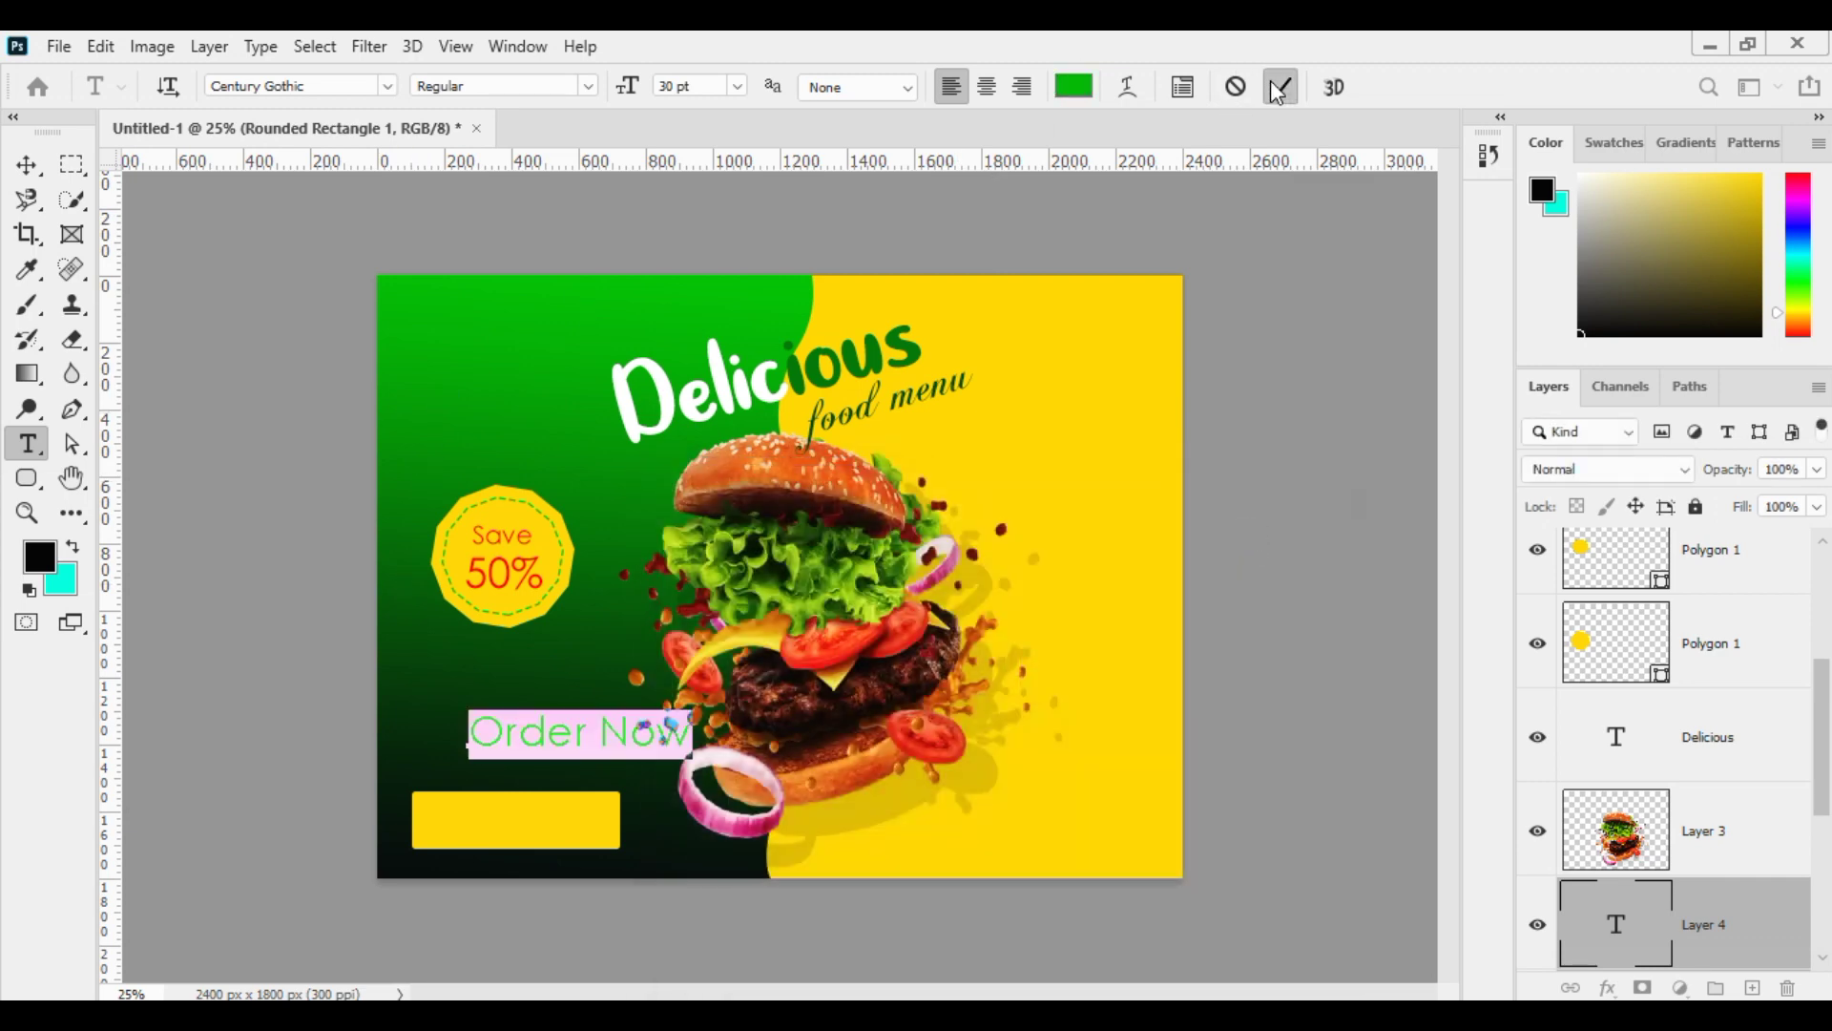
Set the "Order Now" text to 24 pt and move it onto the yellow rounded rectangle.
click(738, 86)
click(730, 304)
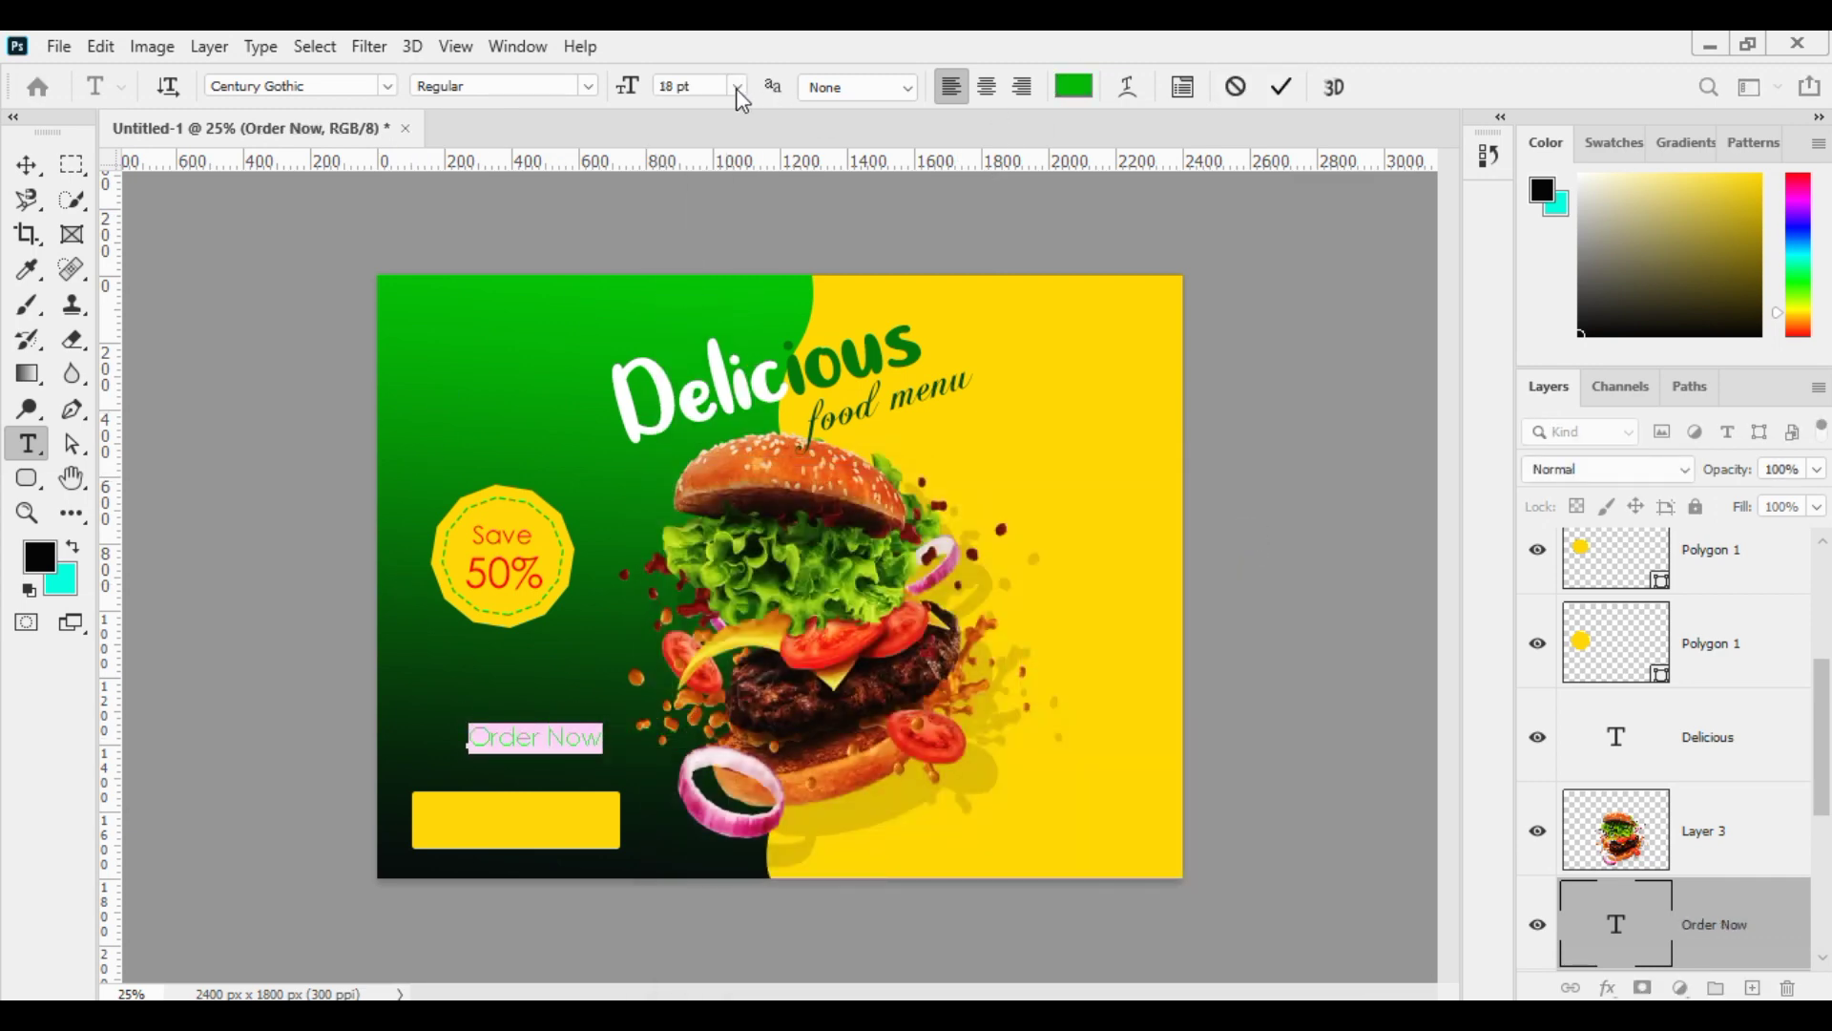
click(1282, 86)
key(v)
drag(556, 742, 528, 829)
Change the "Order Now" text to Gotham Bold at 18 pt and centre it on the yellow rectangle.
key(t)
click(495, 816)
key(ctrl+a)
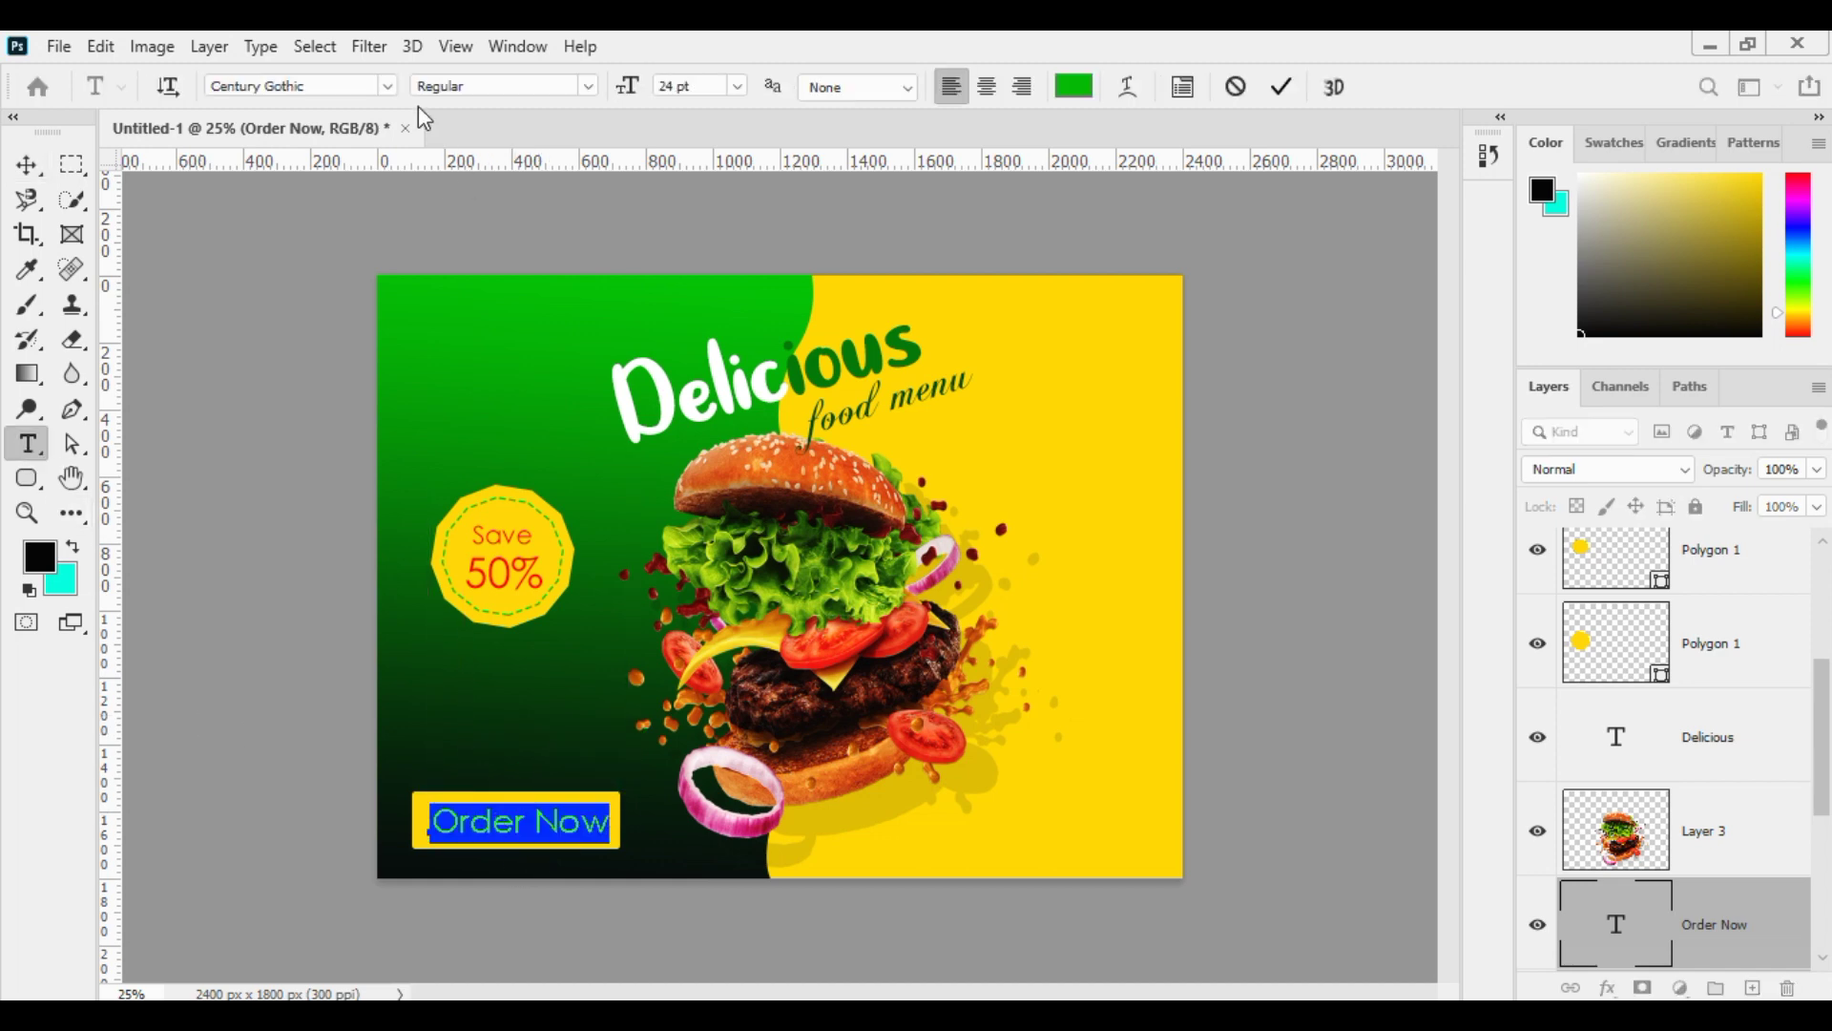
click(374, 84)
text(gotham)
key(Return)
click(738, 86)
click(708, 286)
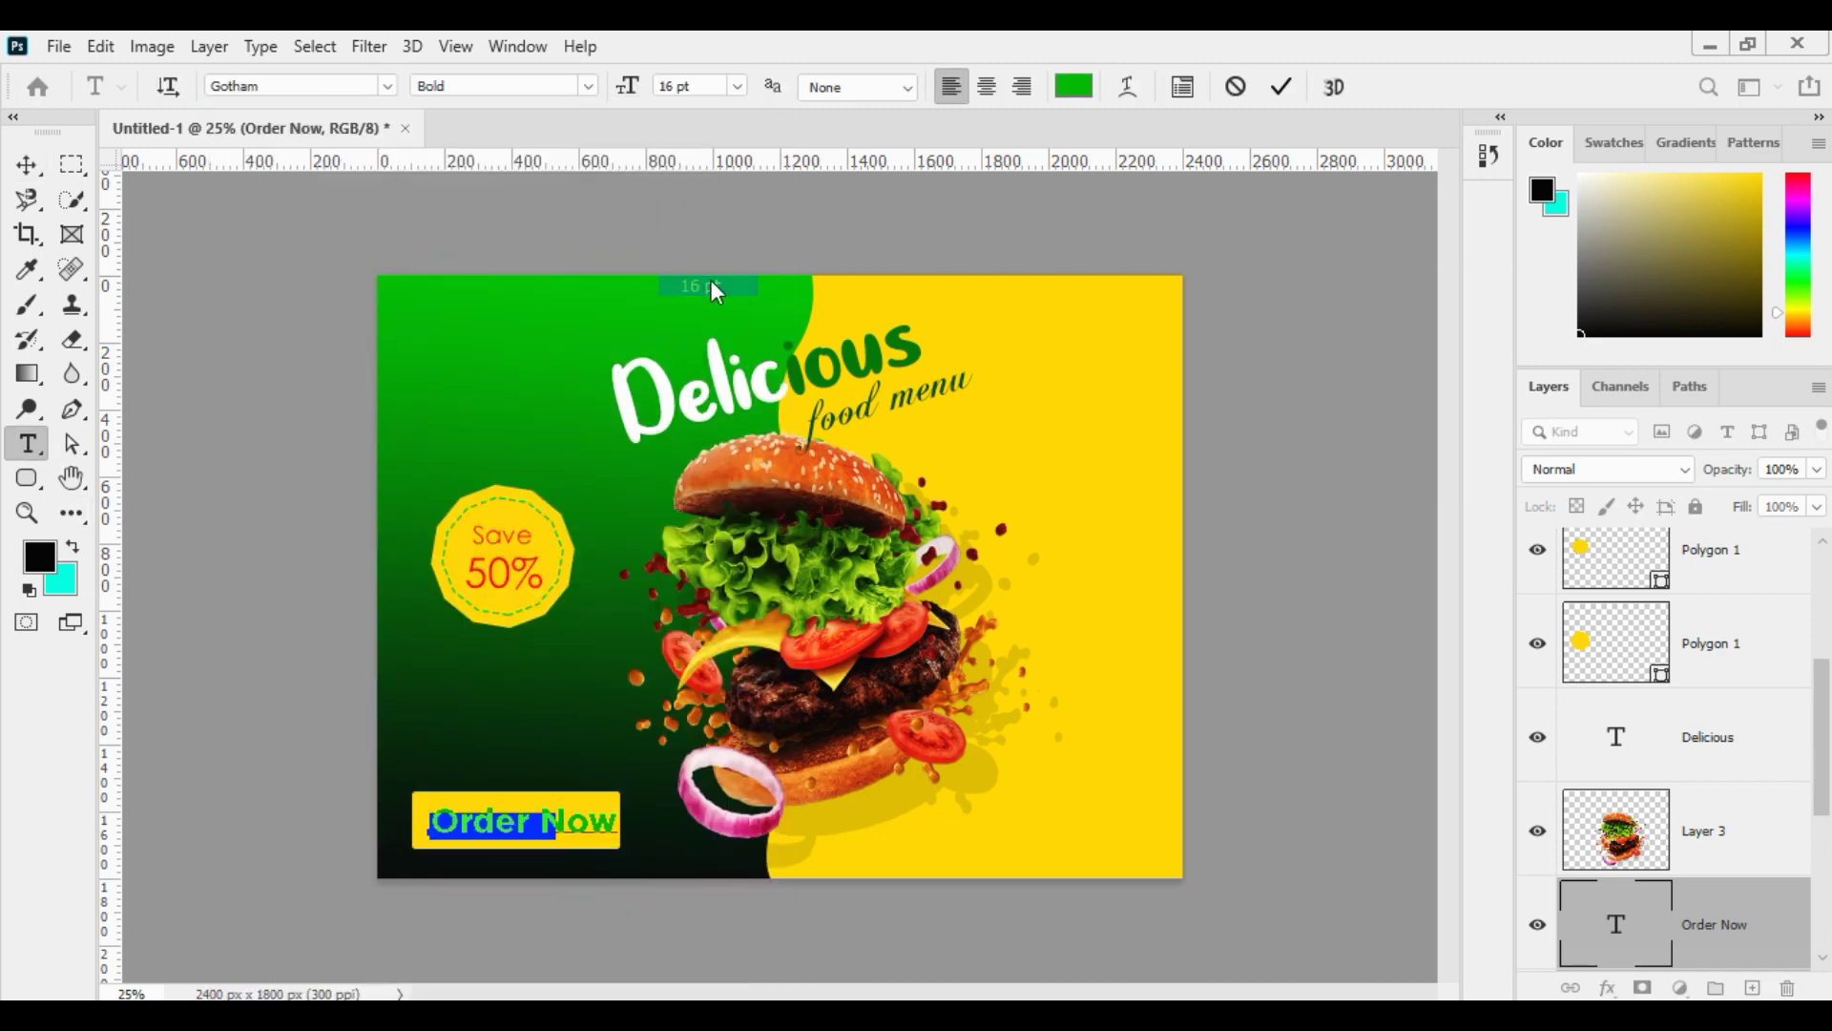
click(1281, 86)
key(v)
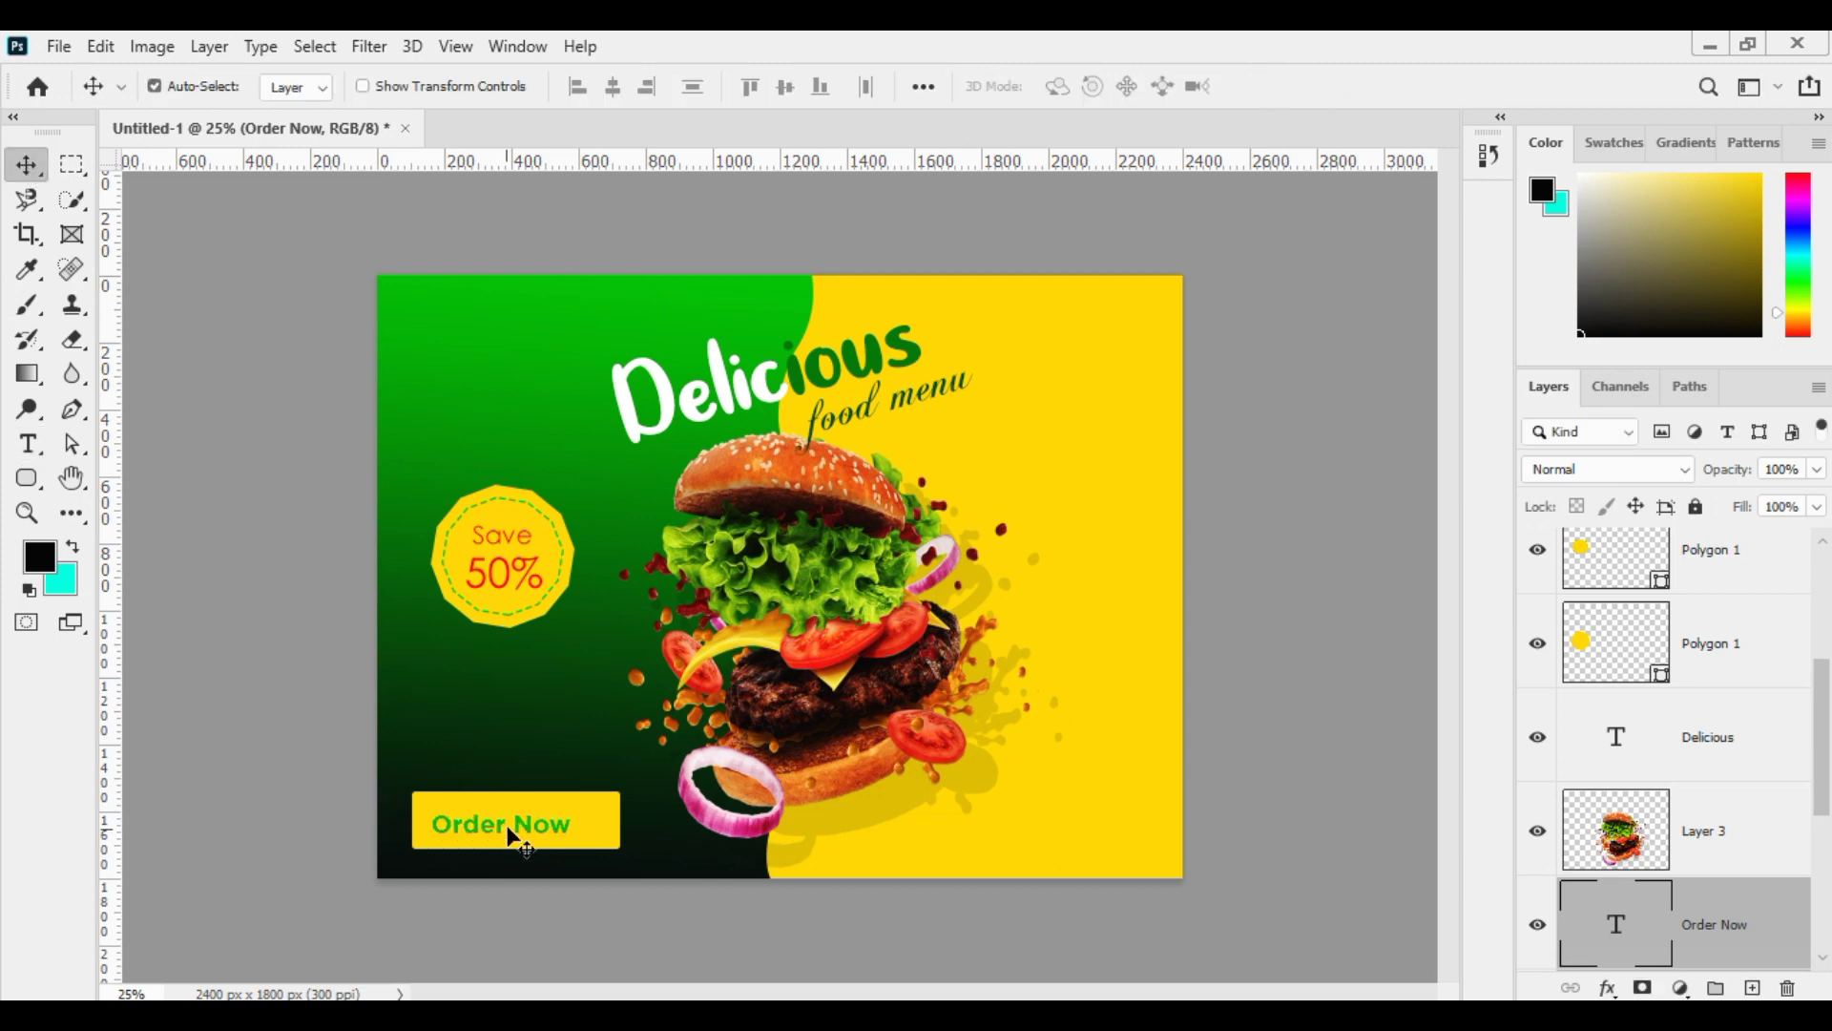
Try to give the yellow rounded rectangle behind "Order Now" a thicker white outline.
click(29, 479)
click(301, 85)
click(284, 135)
click(497, 86)
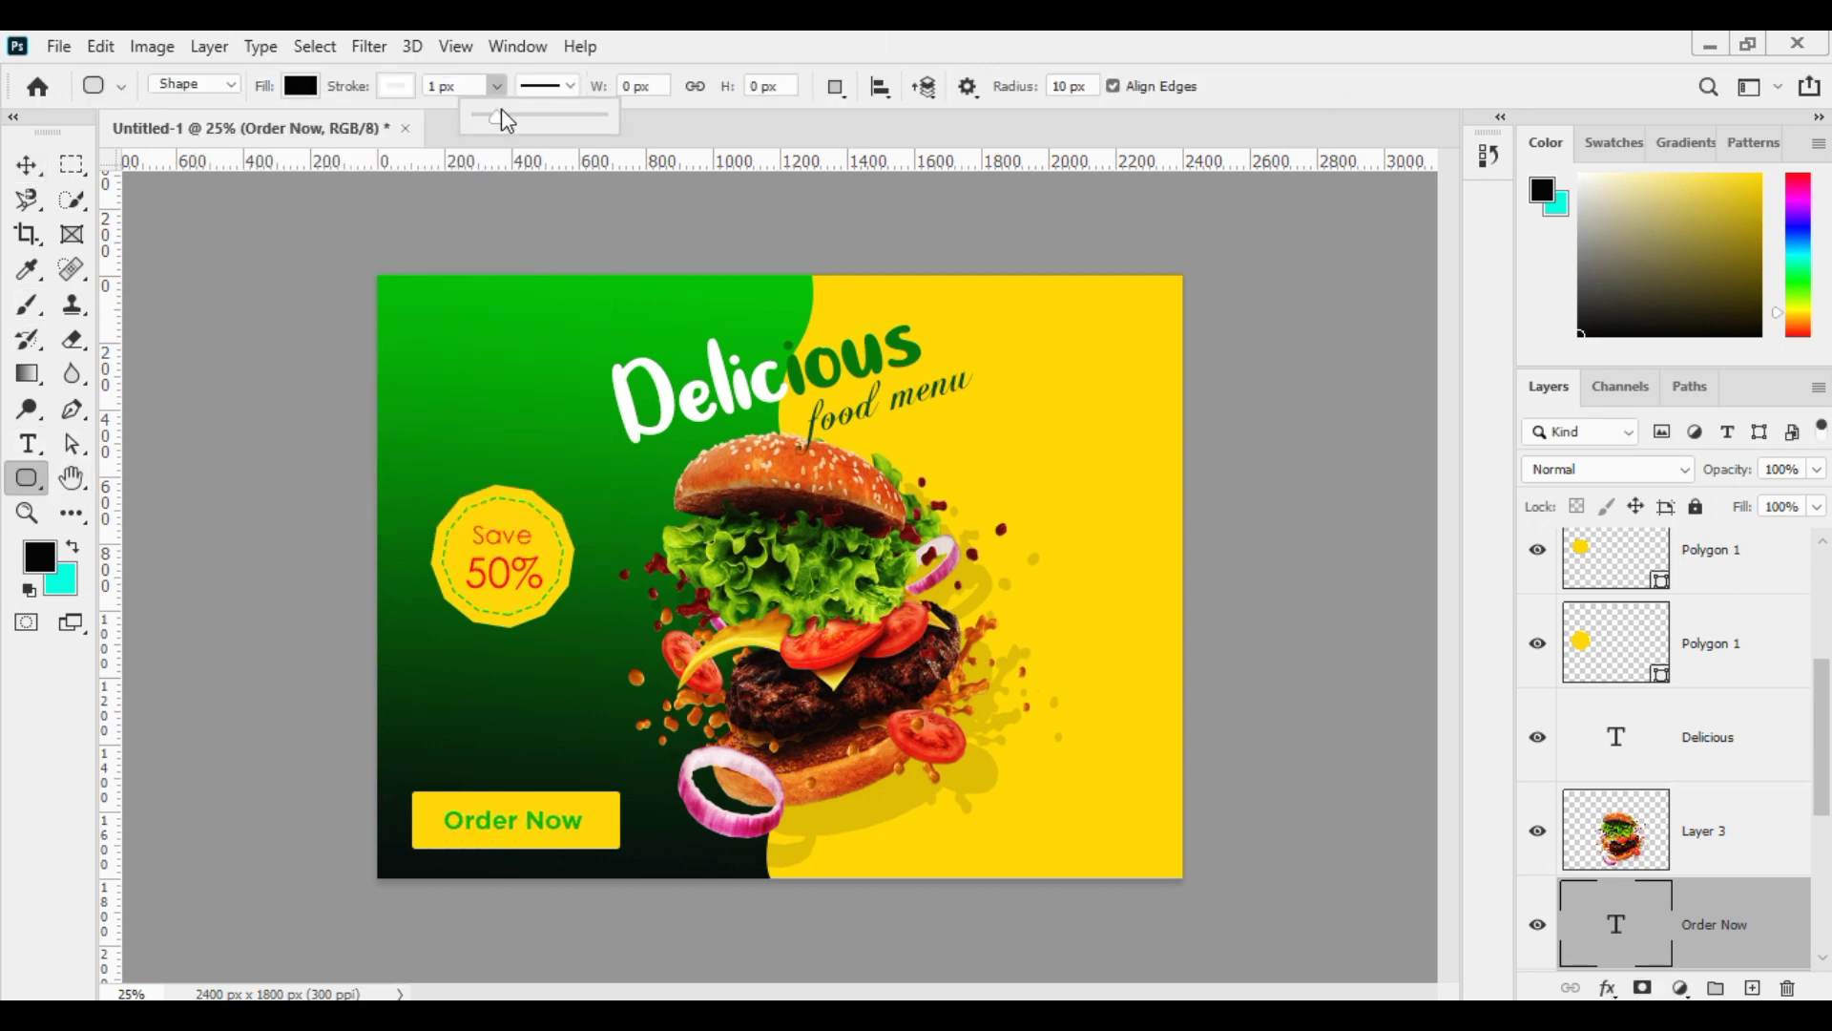
click(59, 168)
click(23, 170)
click(600, 840)
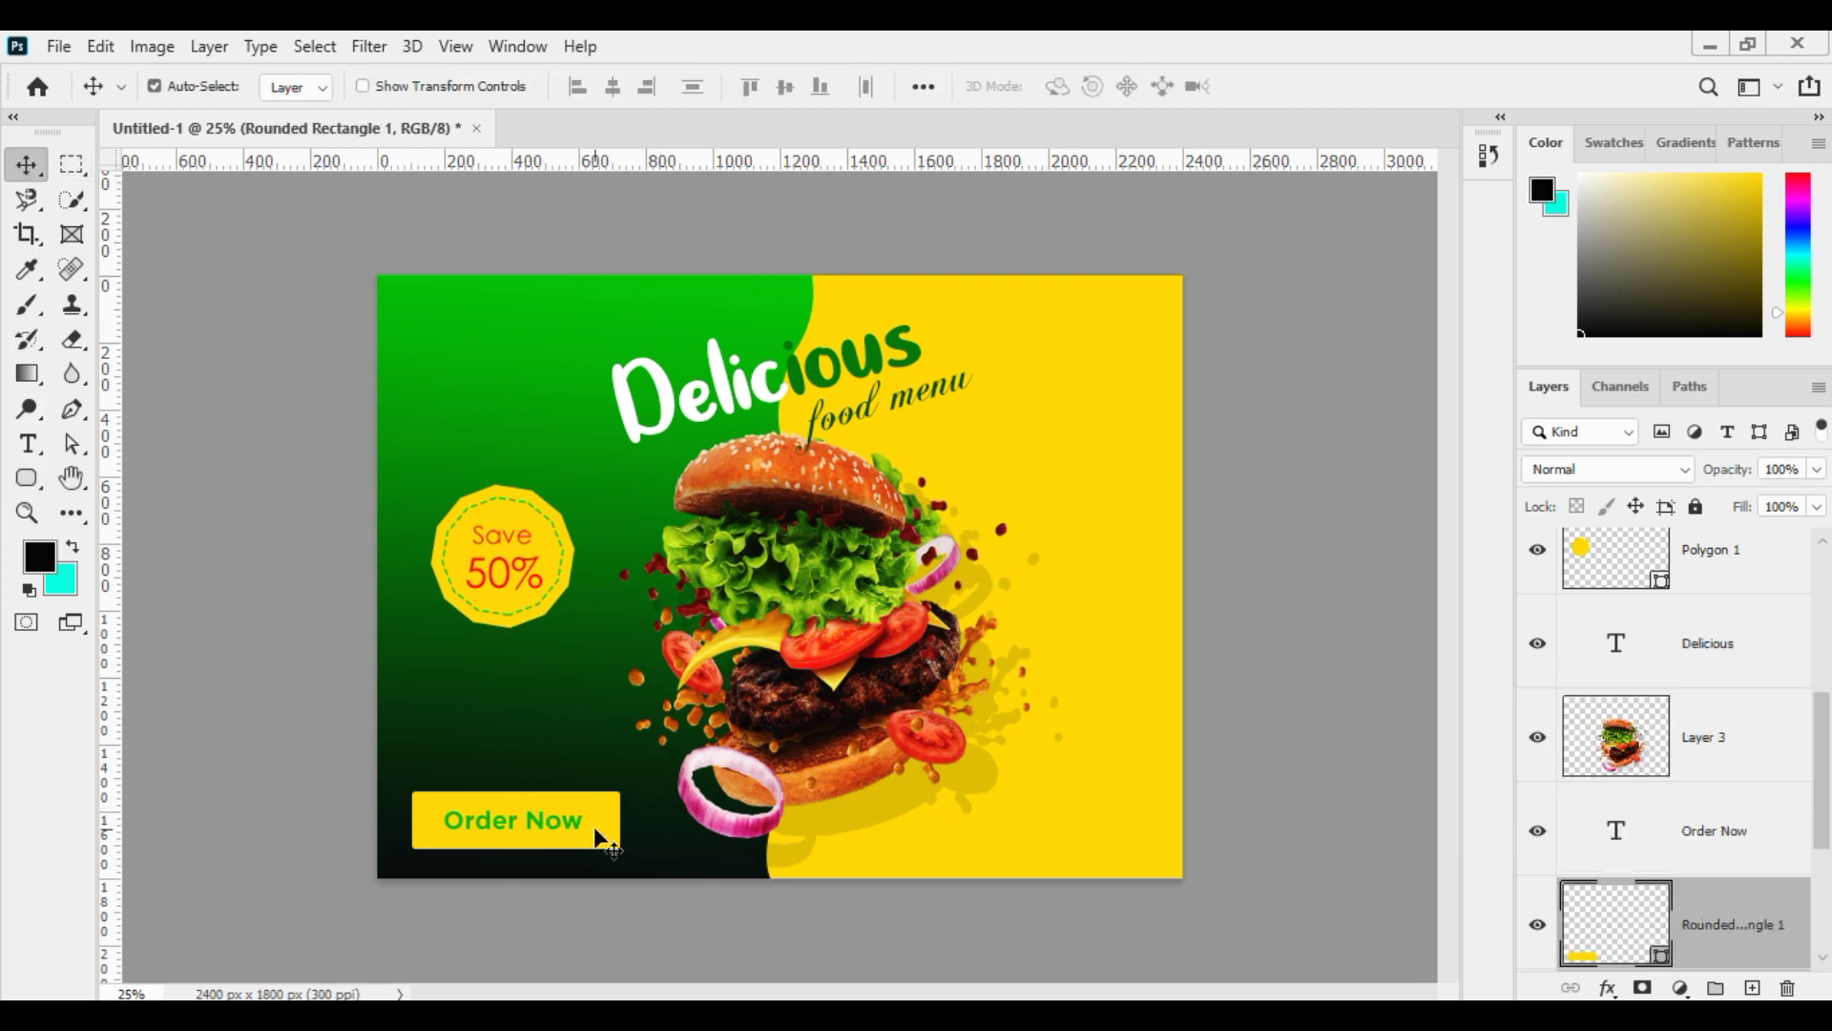
click(26, 480)
click(409, 88)
click(284, 136)
click(613, 42)
click(26, 166)
click(27, 479)
click(496, 86)
drag(489, 111, 502, 121)
key(v)
Add the contact phone number in green 18 pt Gotham Bold near the poster's lower-right corner.
key(t)
click(965, 812)
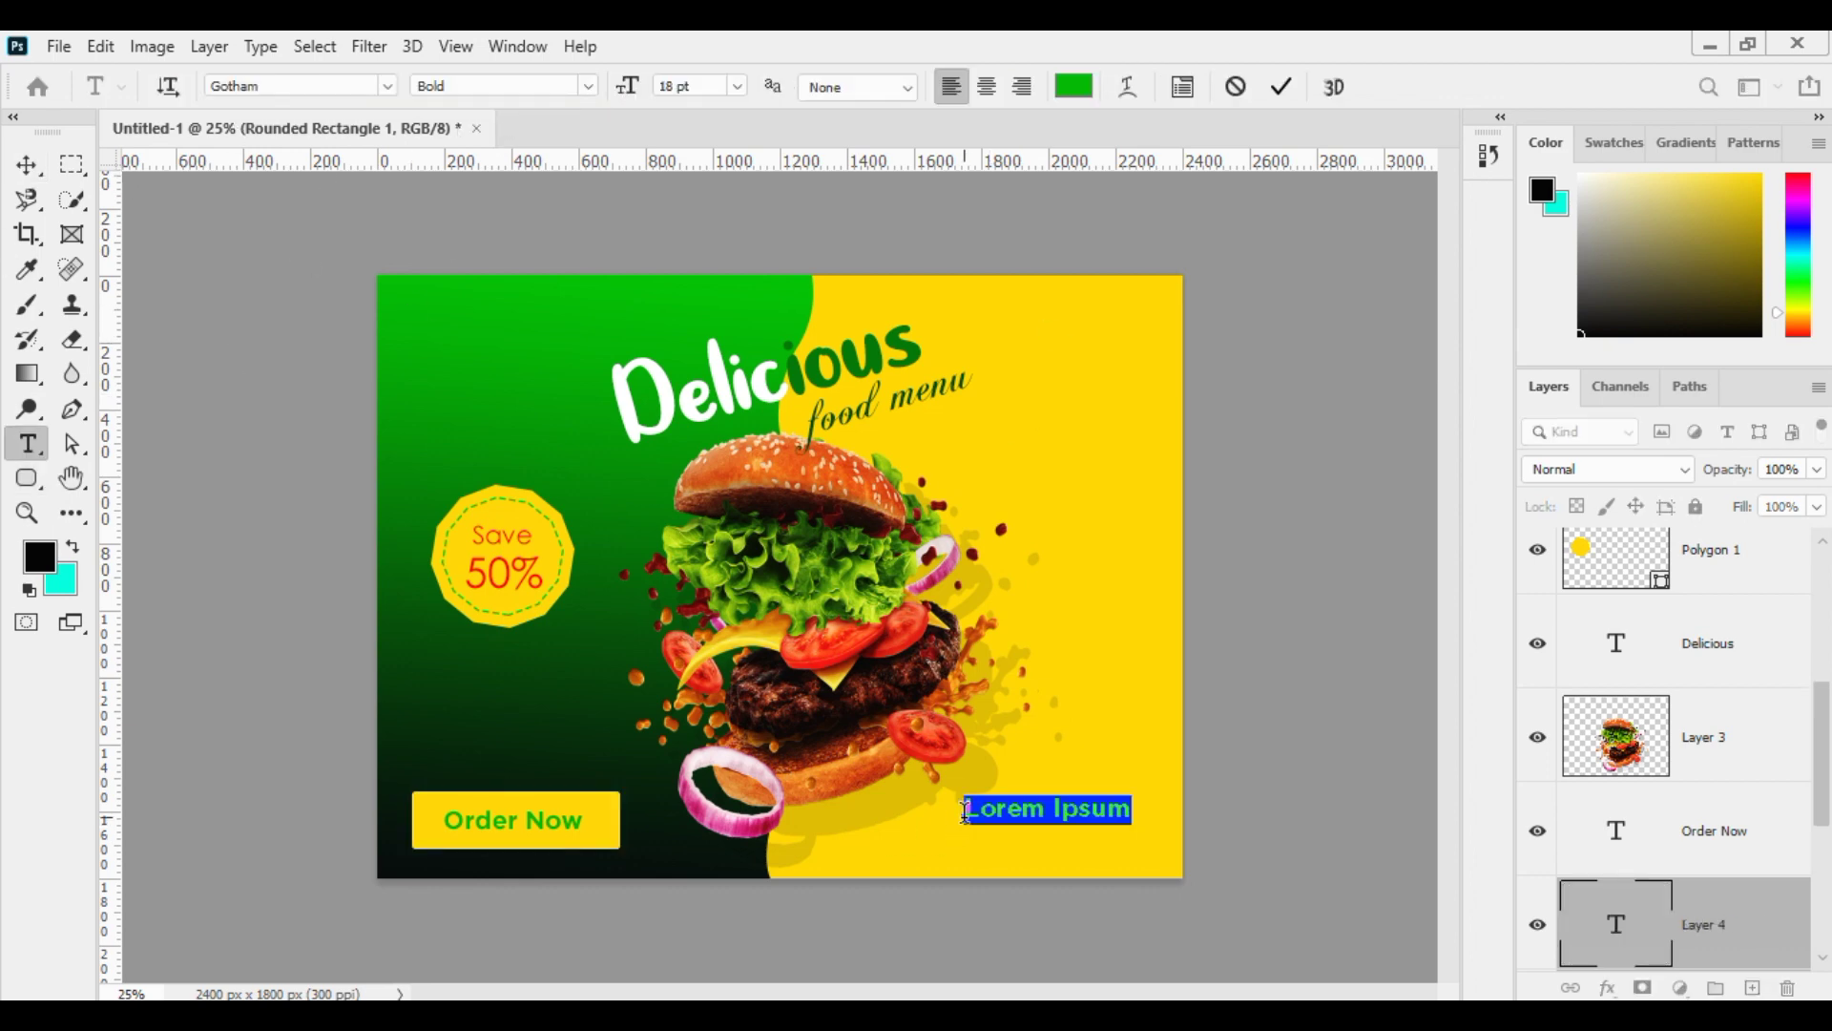
click(965, 812)
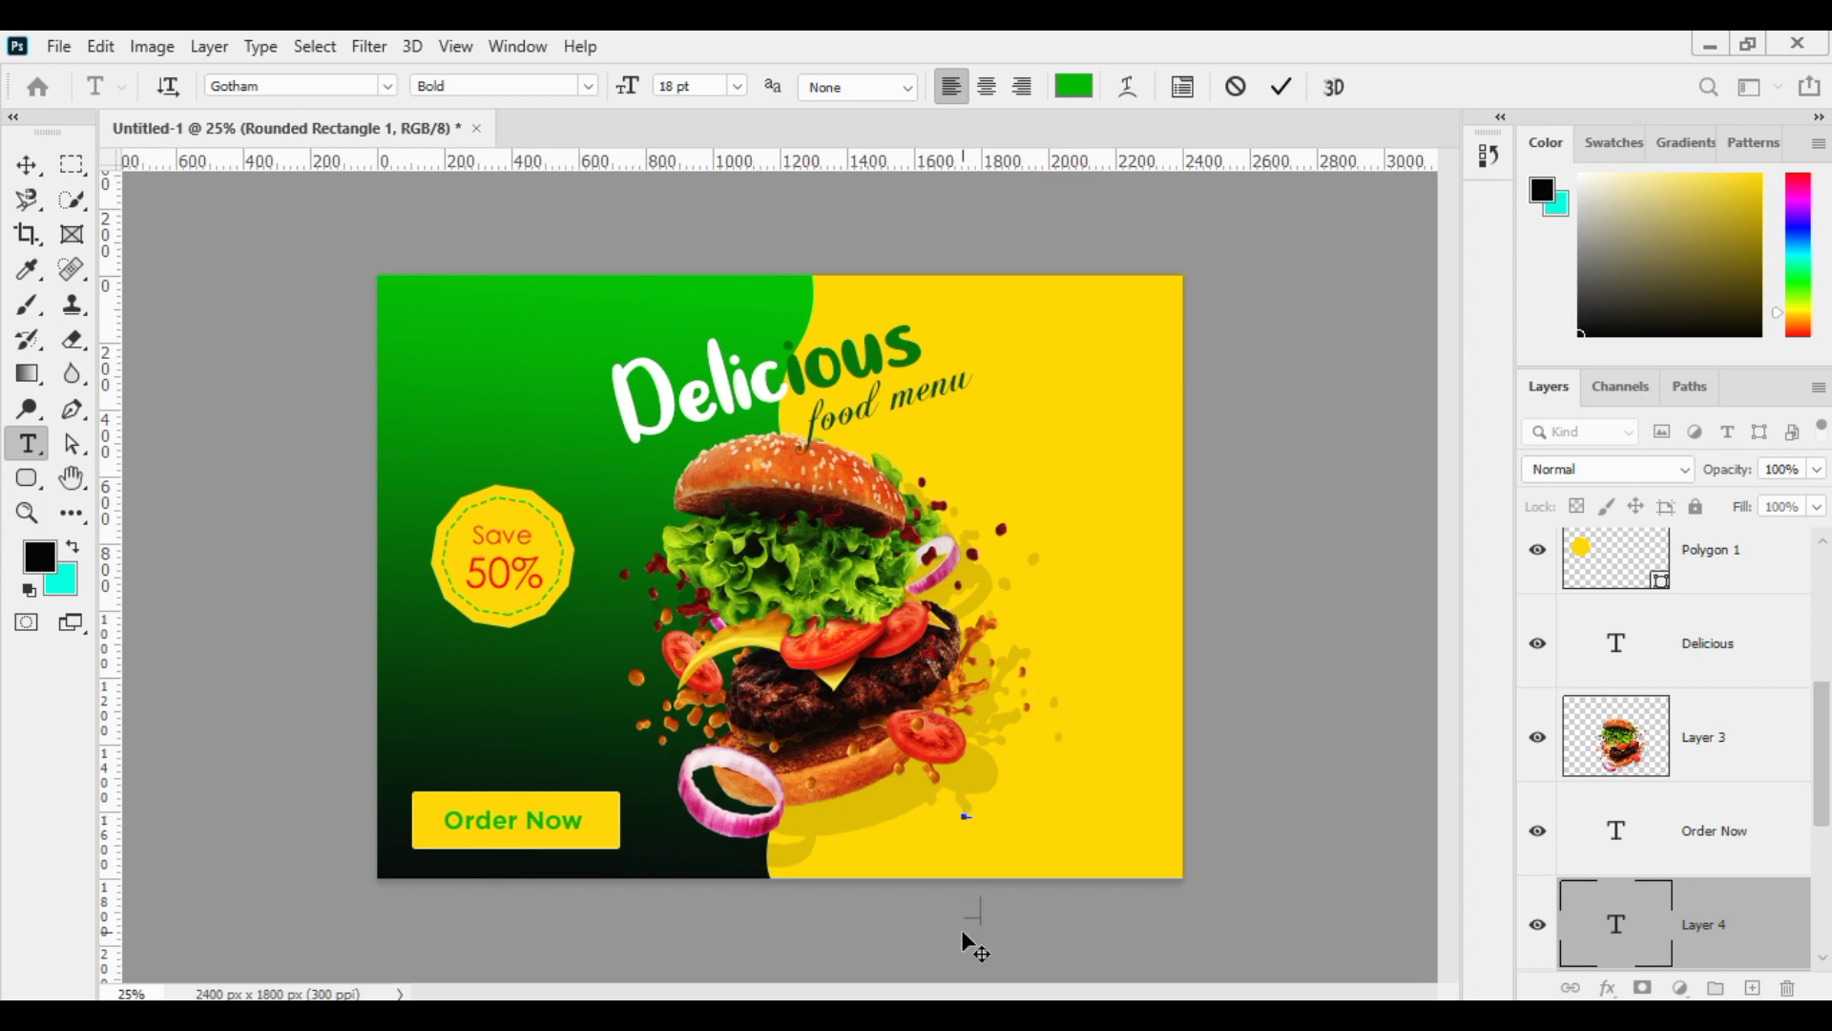
text(+)
text(4457 23)
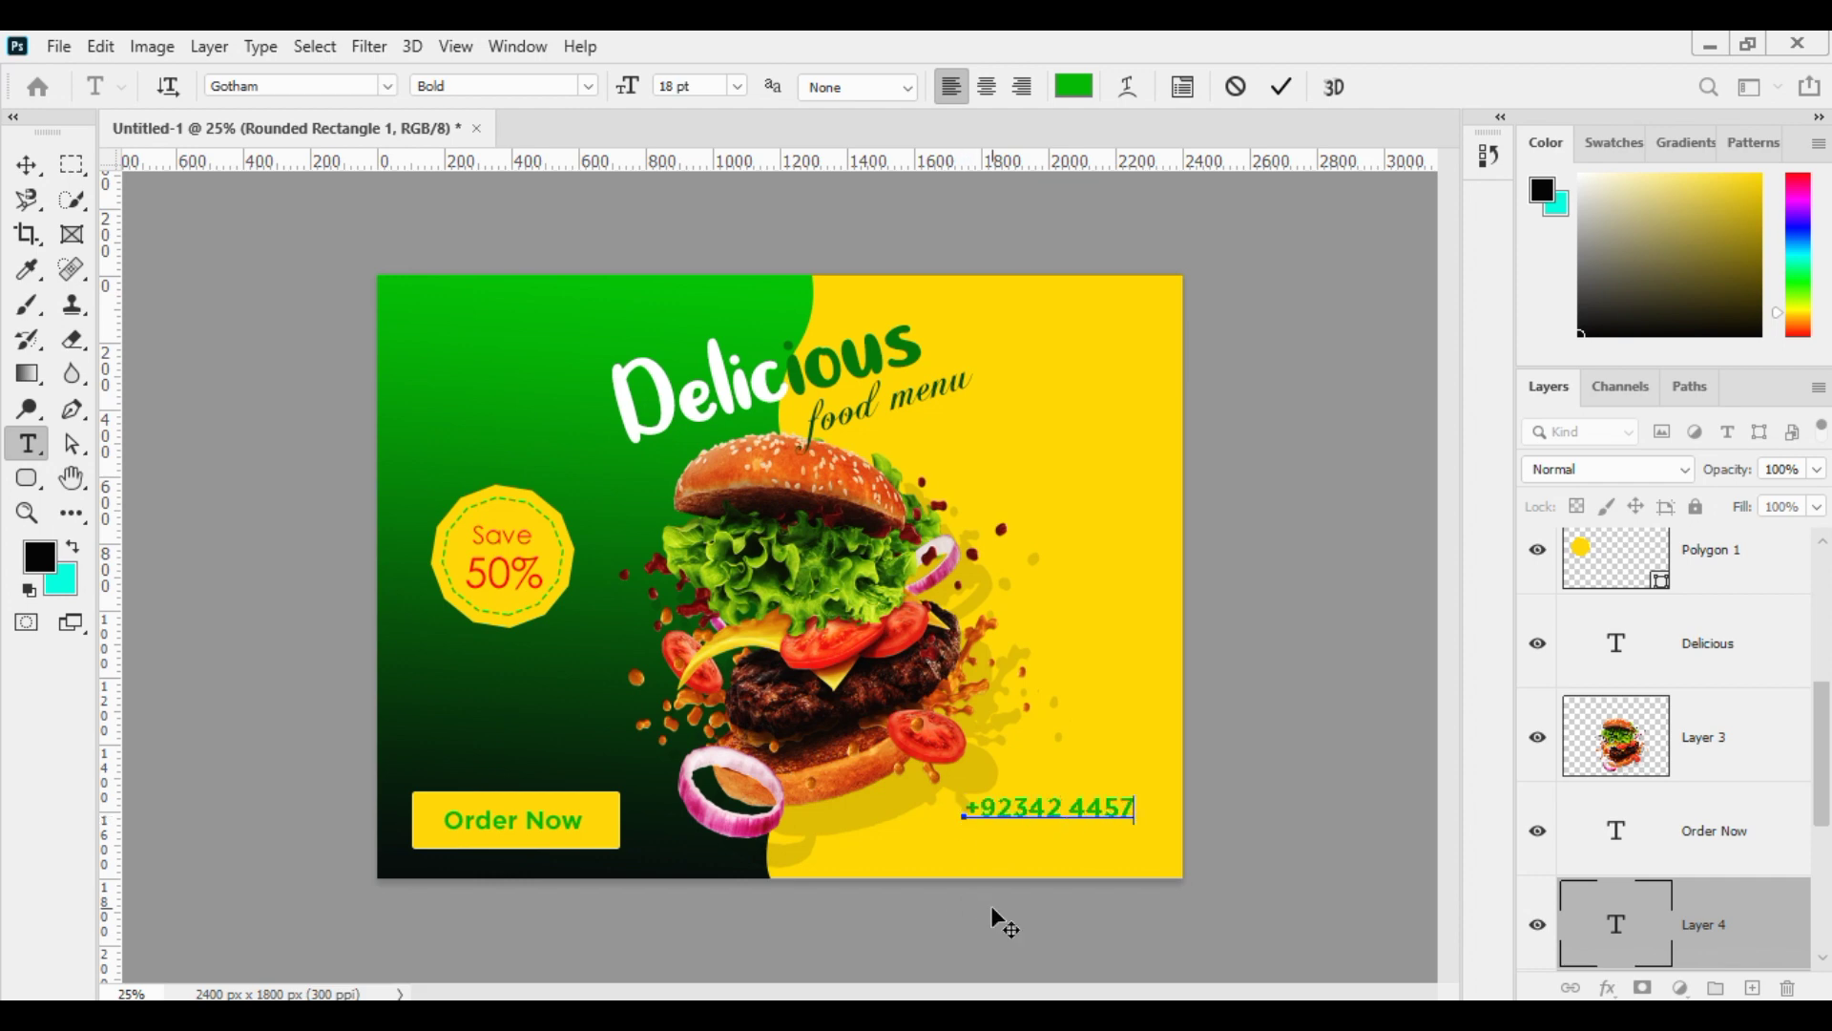
drag(1039, 861, 1035, 860)
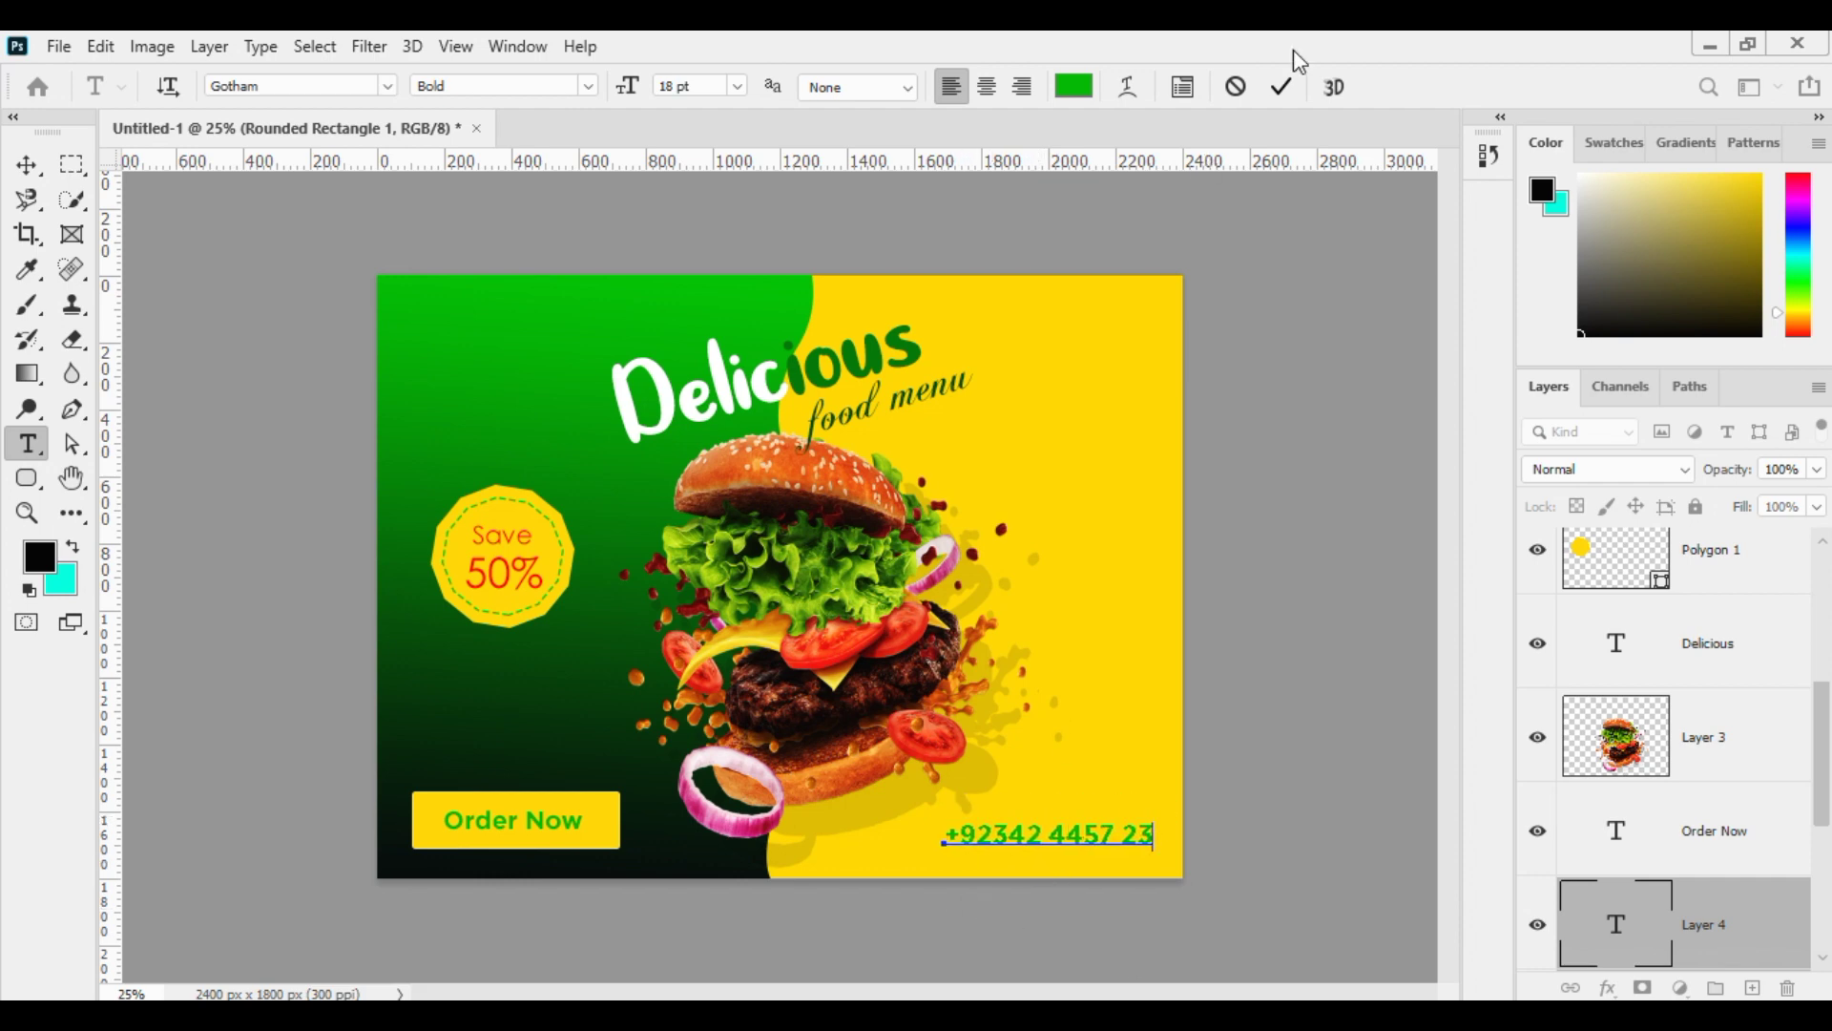
click(1281, 87)
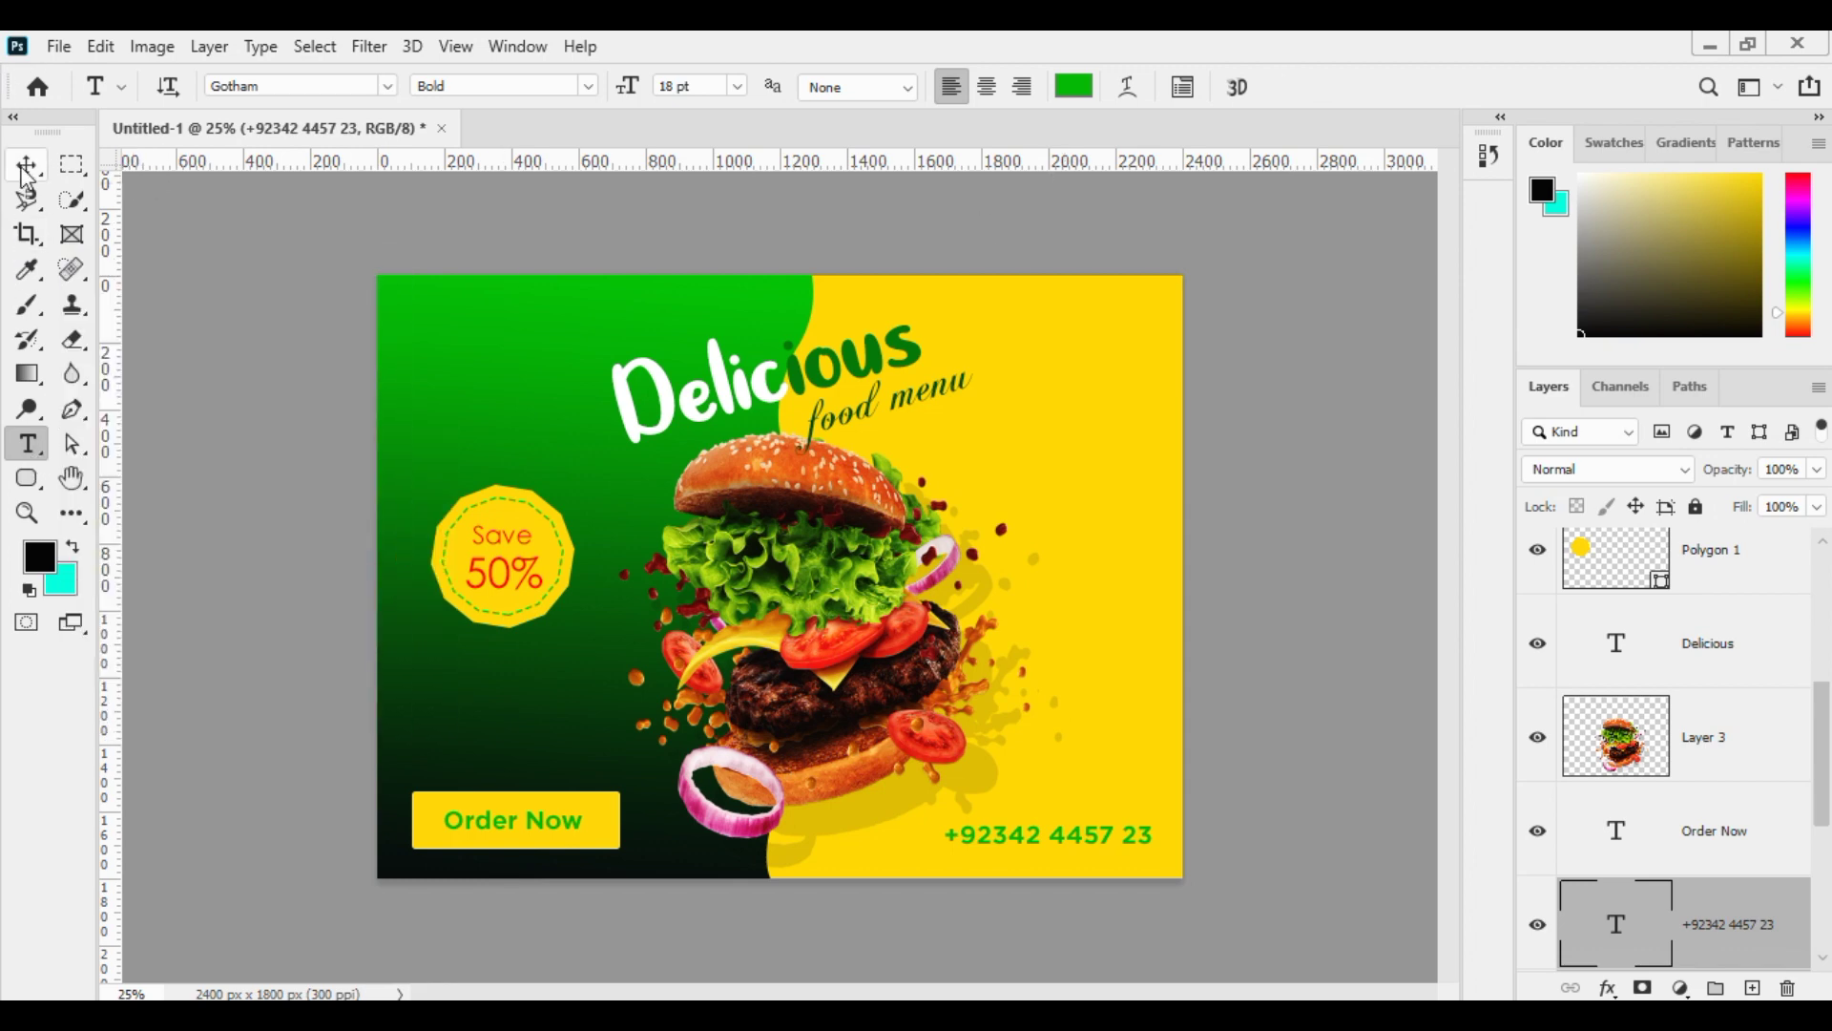
Draw an ellipse about 344 × 212 px beside the canvas and delete its bottom anchor point to leave the upper half.
click(27, 477)
click(102, 530)
drag(201, 367, 318, 439)
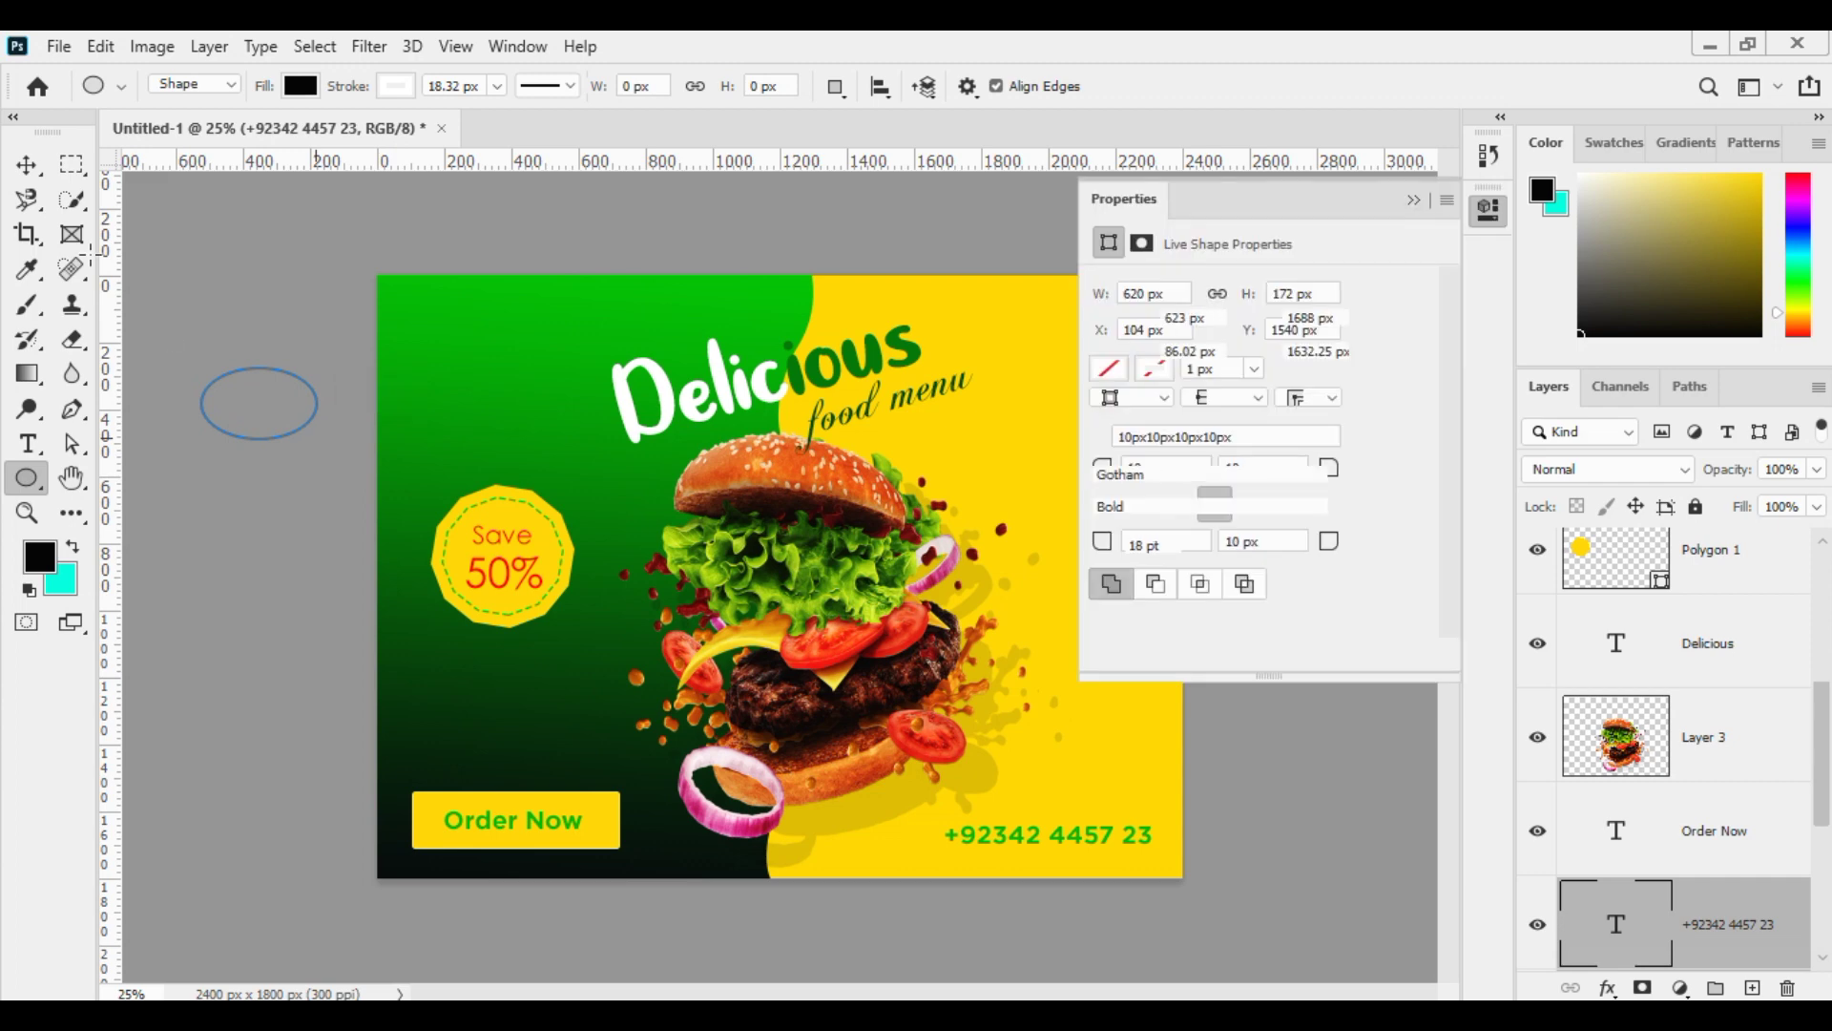
key(a)
click(259, 440)
key(Delete)
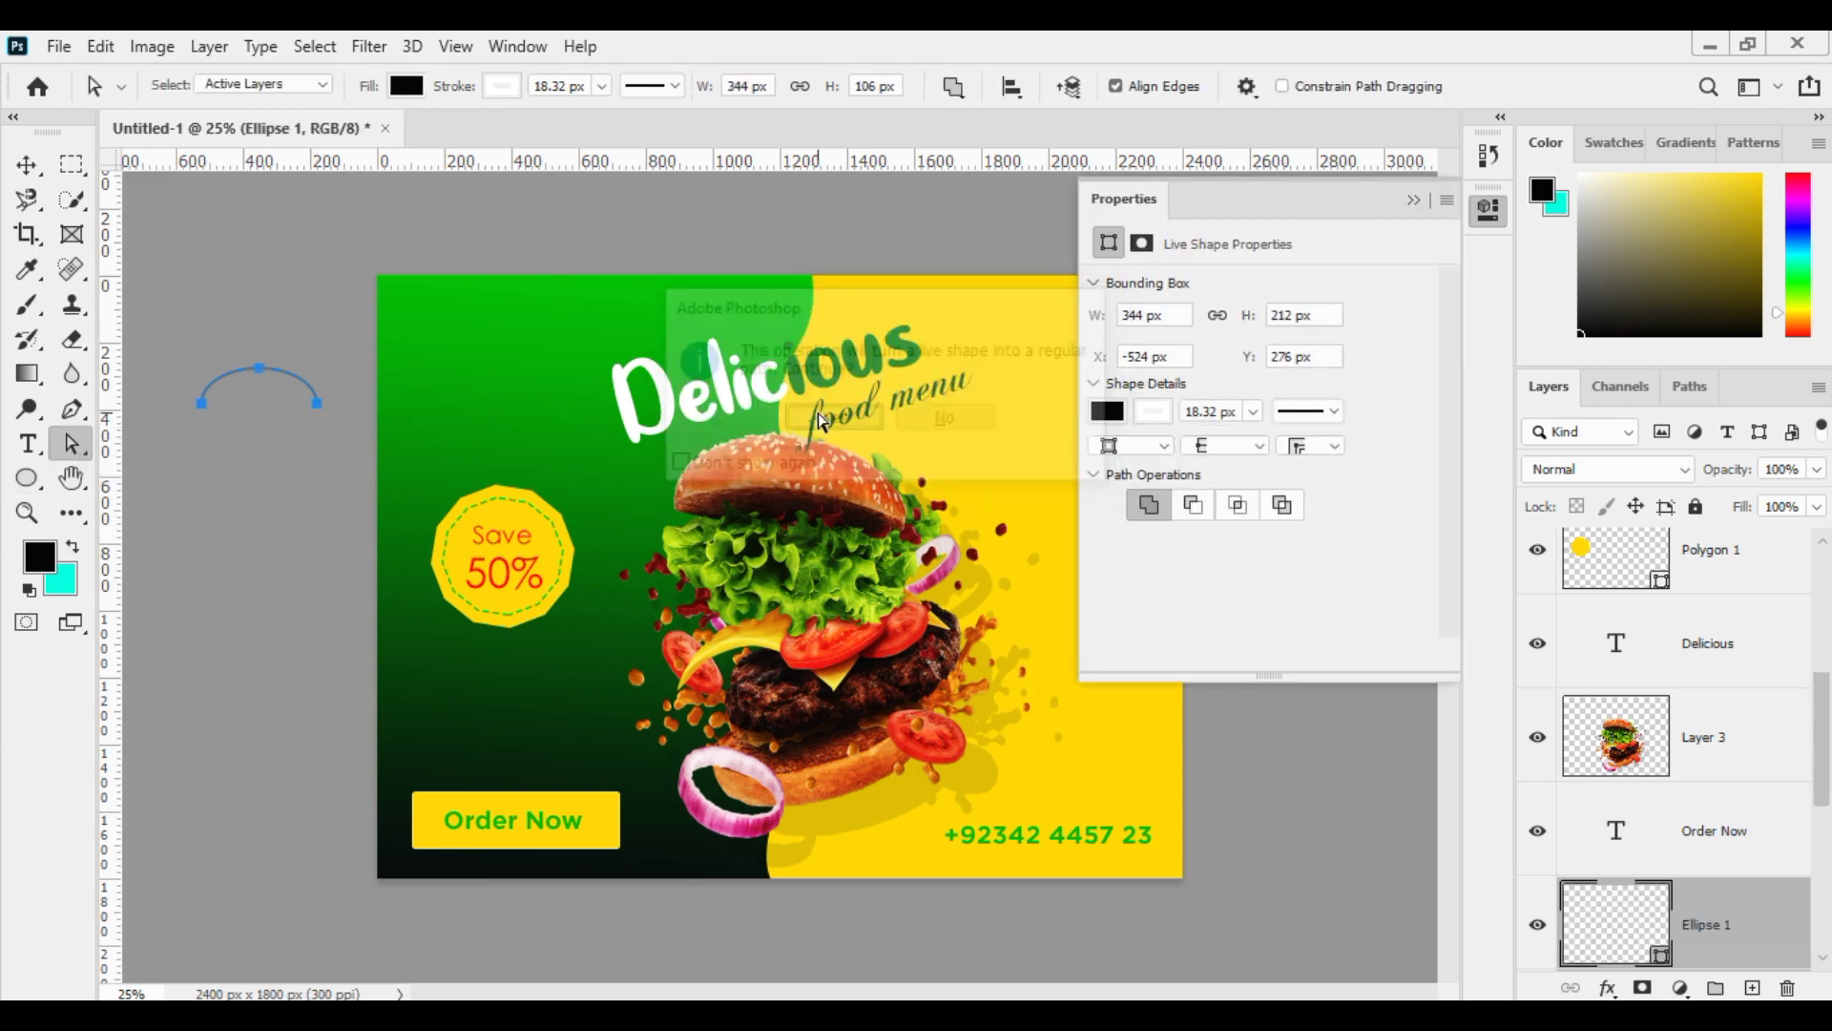
click(830, 418)
Move the black half ellipse onto the green area above the badge and remove its stroke.
click(44, 565)
click(1204, 580)
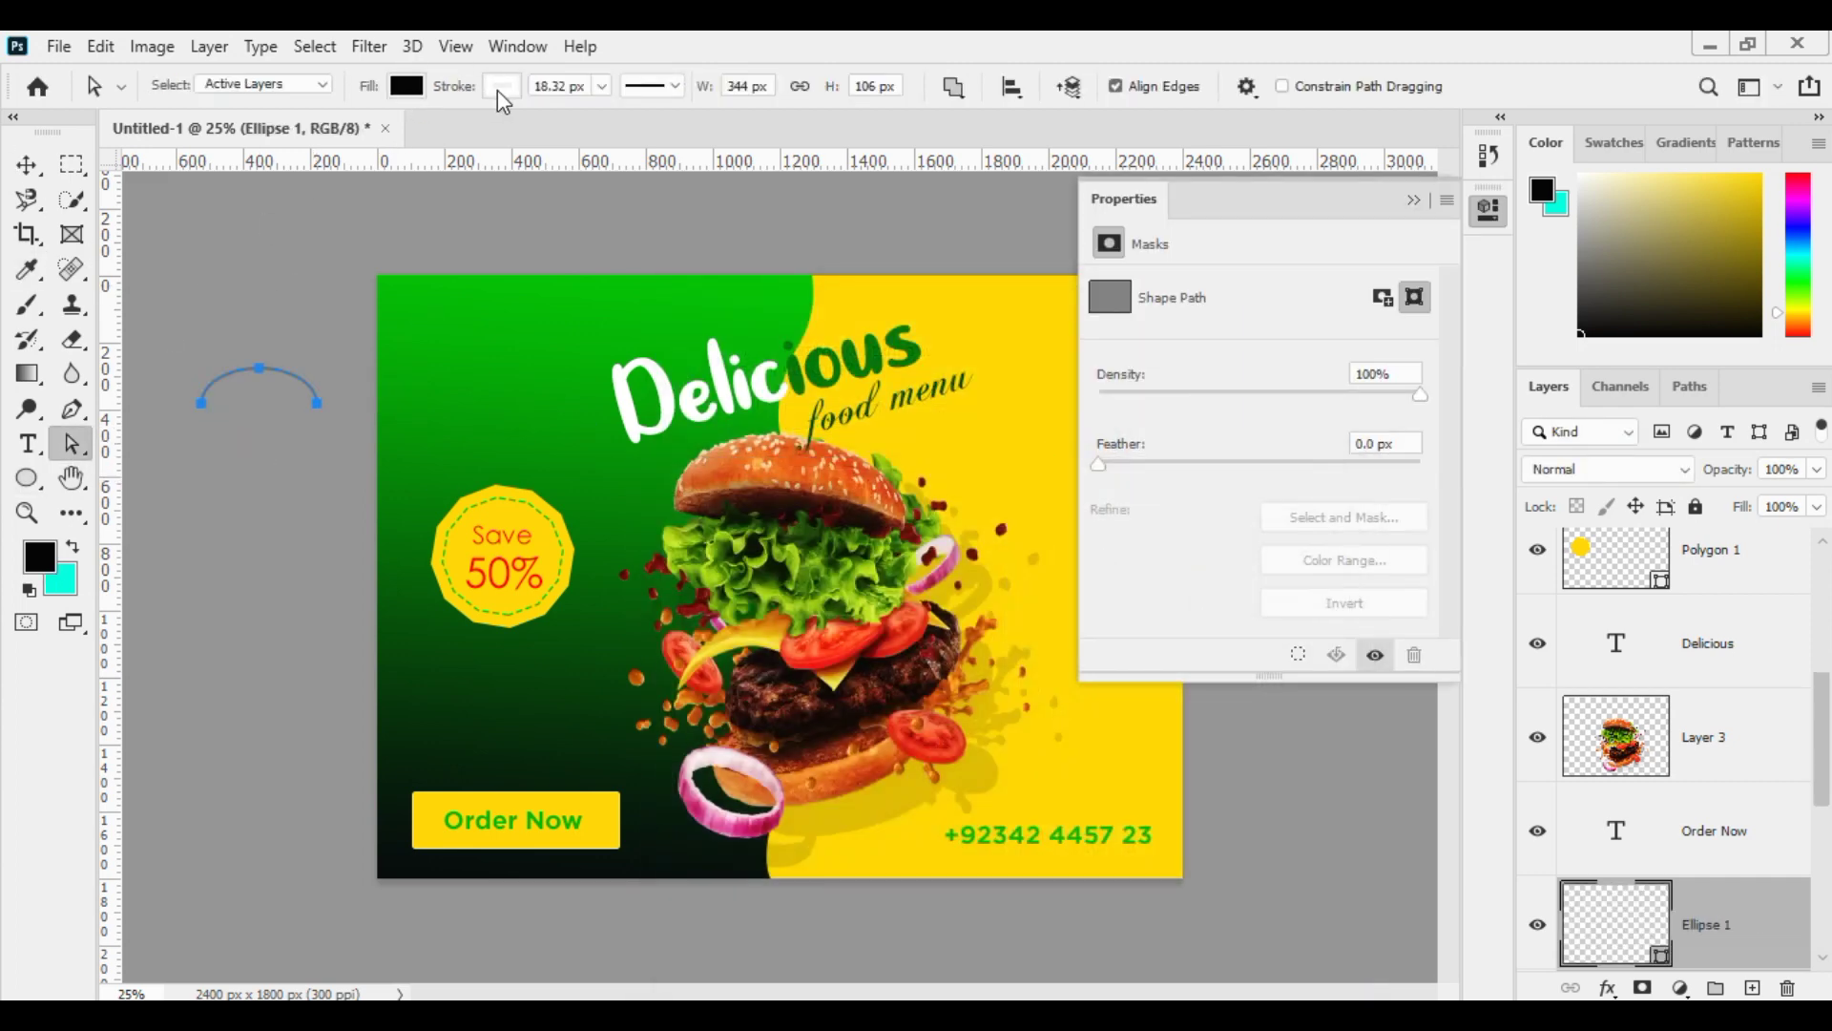
click(1412, 202)
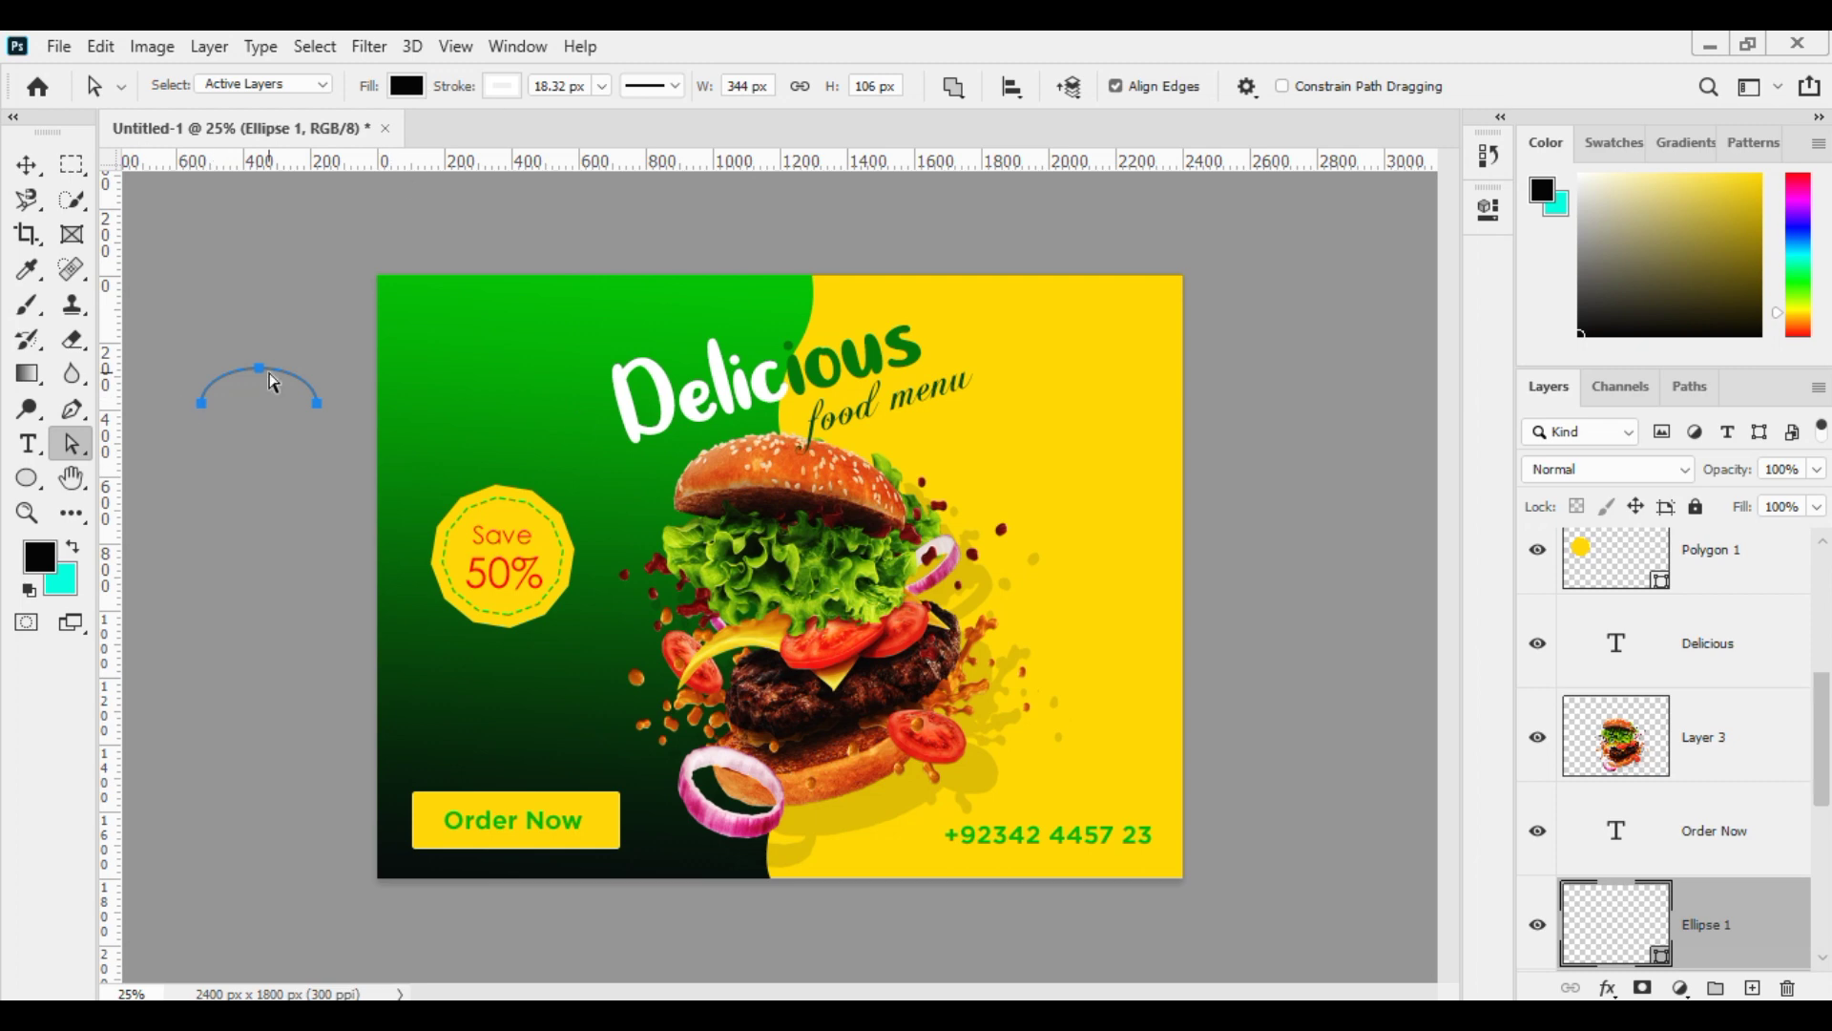
mouse_move(273, 383)
mouse_down()
mouse_move(497, 315)
mouse_move(473, 344)
mouse_move(534, 339)
mouse_move(516, 412)
mouse_move(423, 452)
mouse_move(410, 404)
mouse_up()
click(506, 88)
click(348, 145)
click(754, 35)
Duplicate the half ellipse, rotate the copy half a turn and place it below the original.
click(25, 165)
key(ctrl+t)
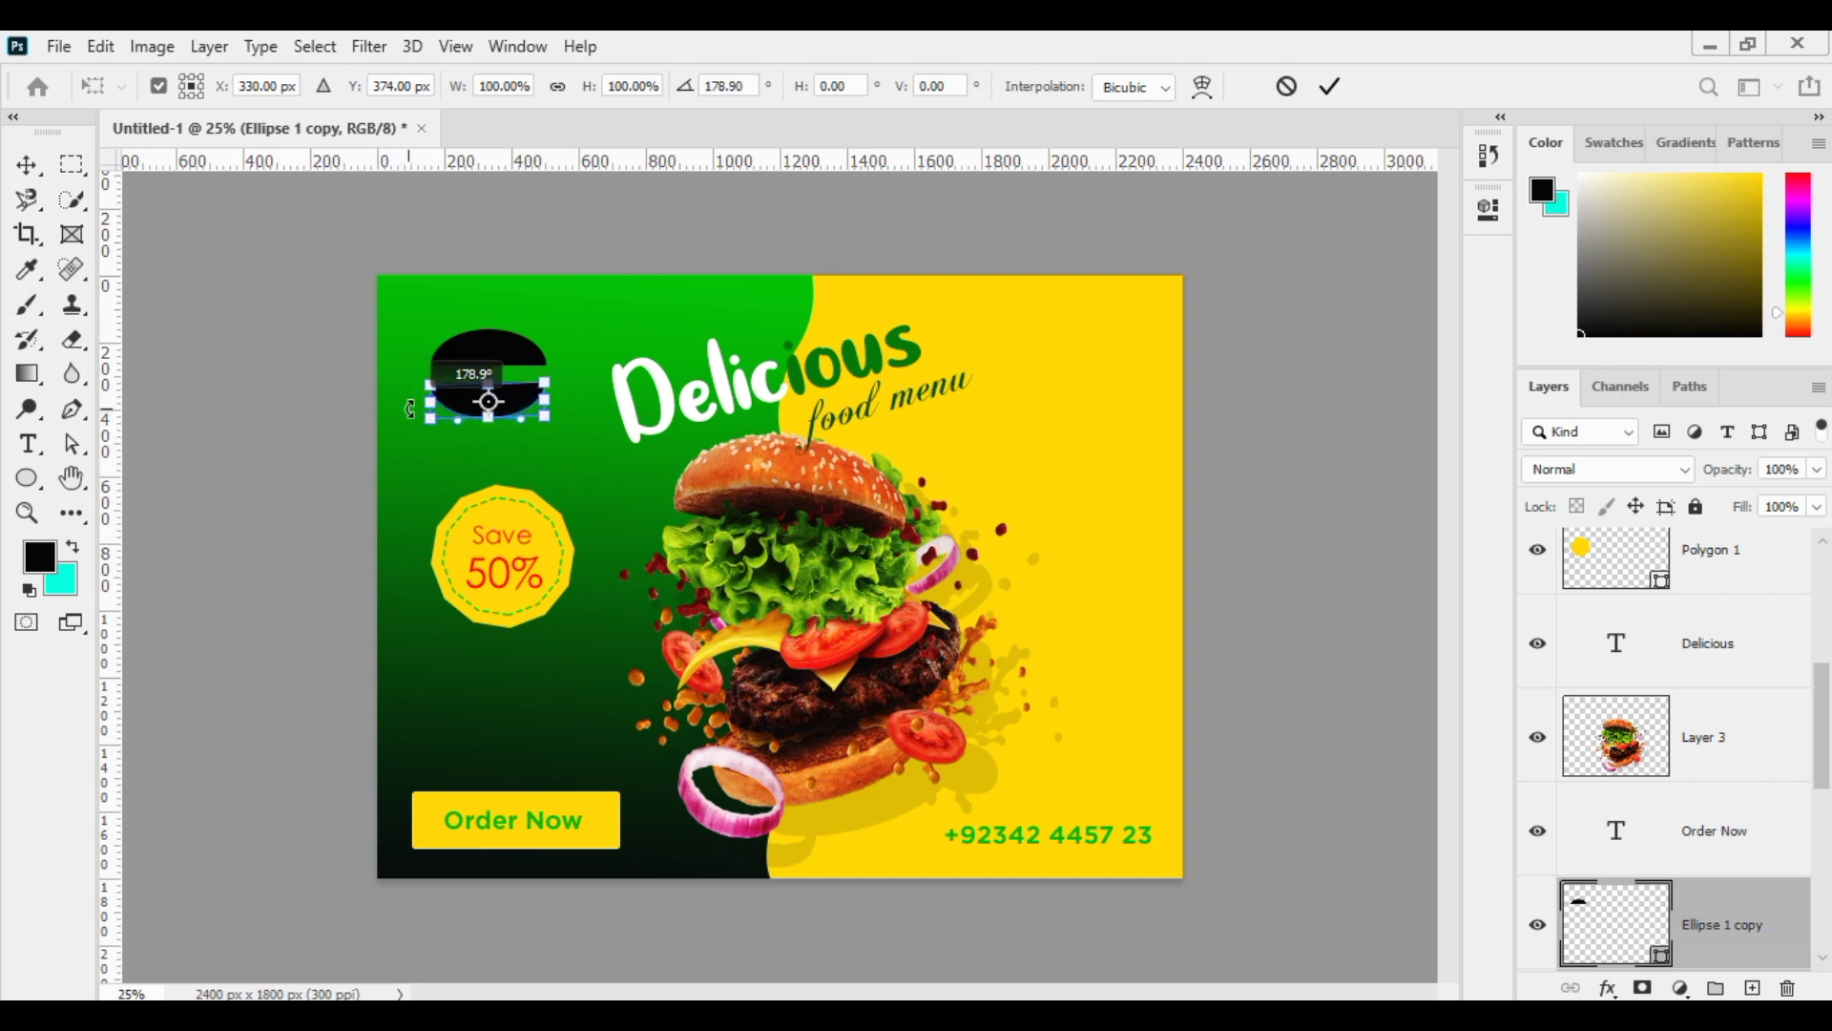
click(1329, 87)
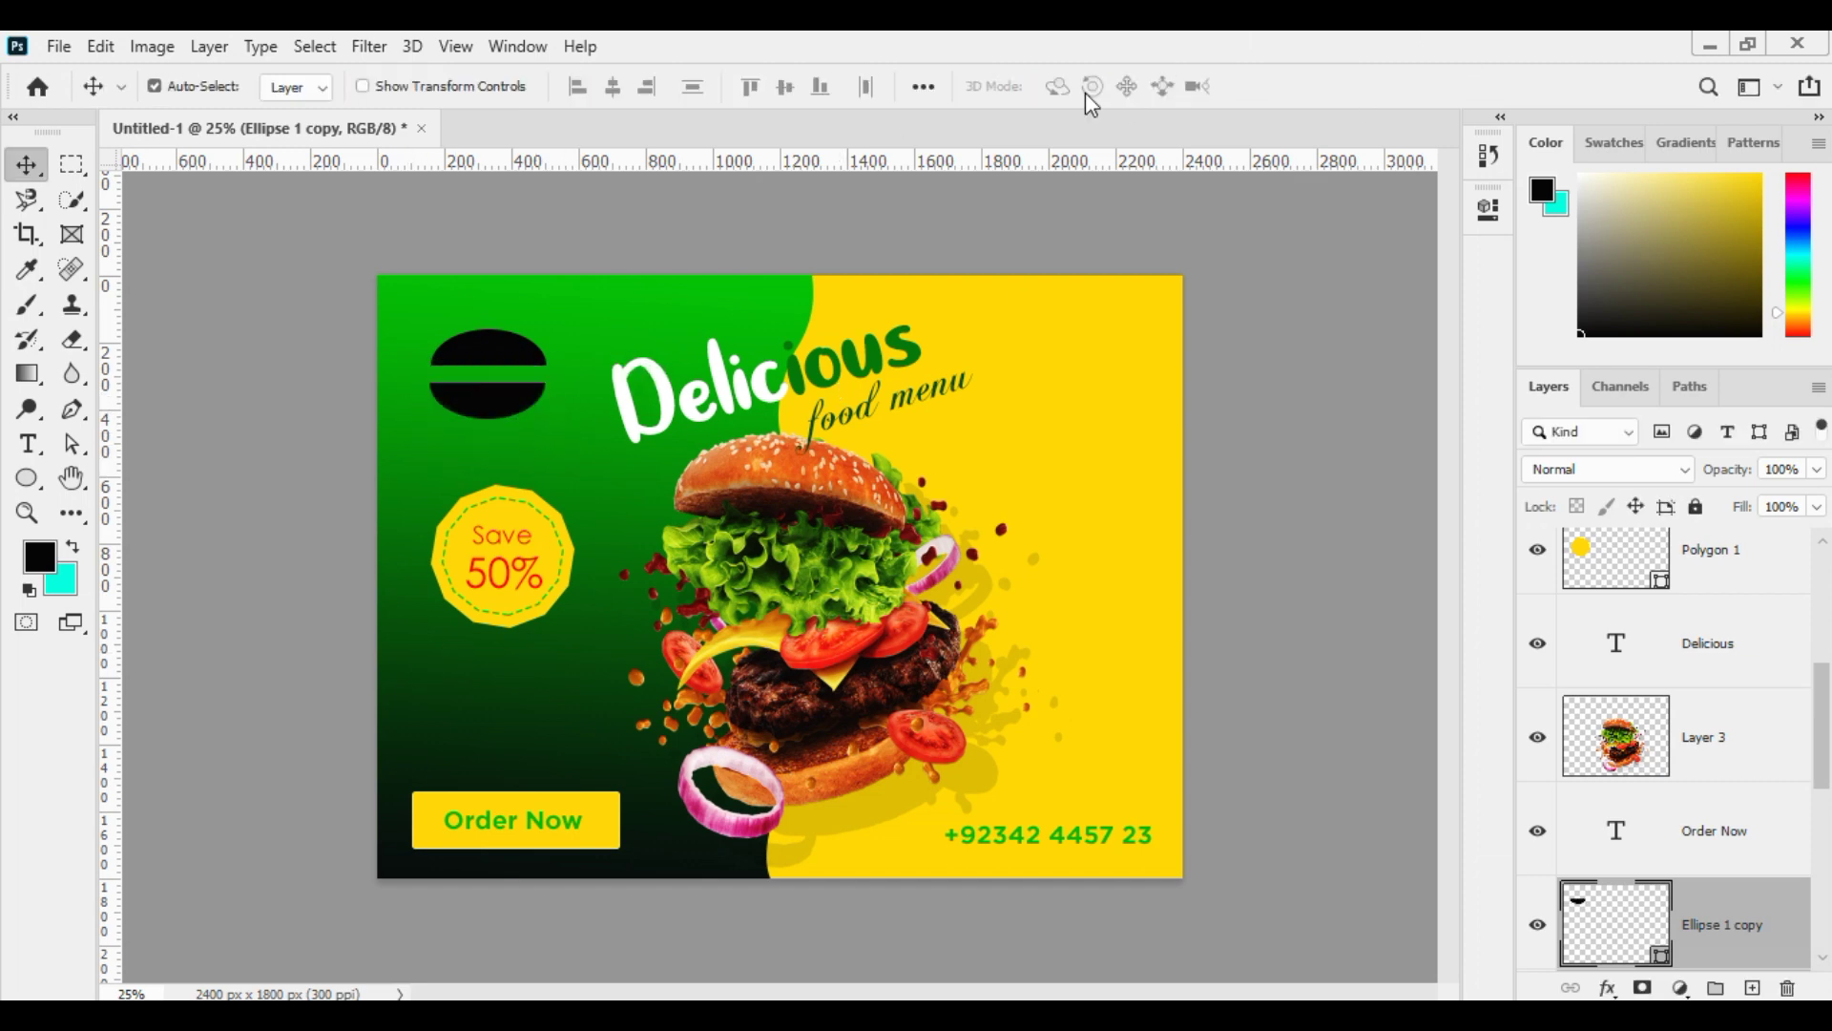
Draw a thin black rectangle as wide as the half ellipses and fit it into the gap between them.
click(24, 476)
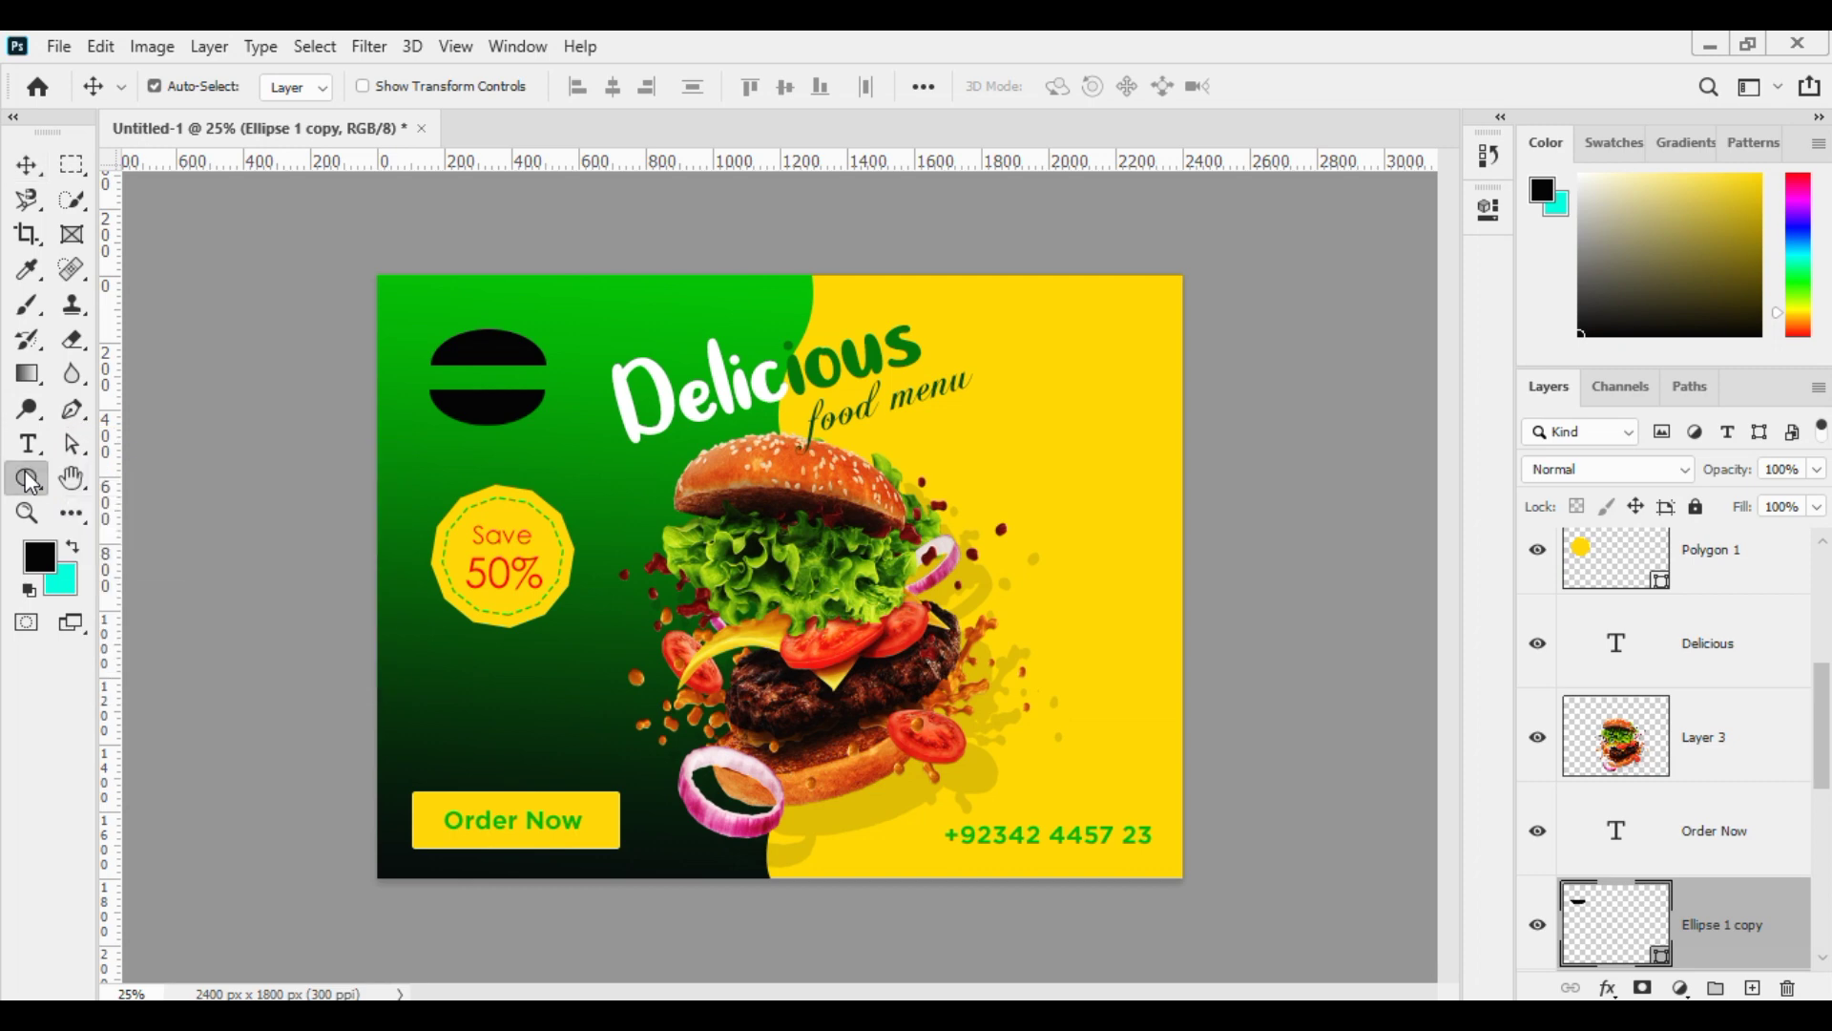
right_click(25, 476)
click(98, 477)
mouse_move(1061, 344)
mouse_down()
mouse_move(1159, 356)
mouse_move(472, 408)
mouse_move(438, 379)
mouse_move(543, 376)
mouse_up()
key(v)
key(ctrl+t)
click(1270, 85)
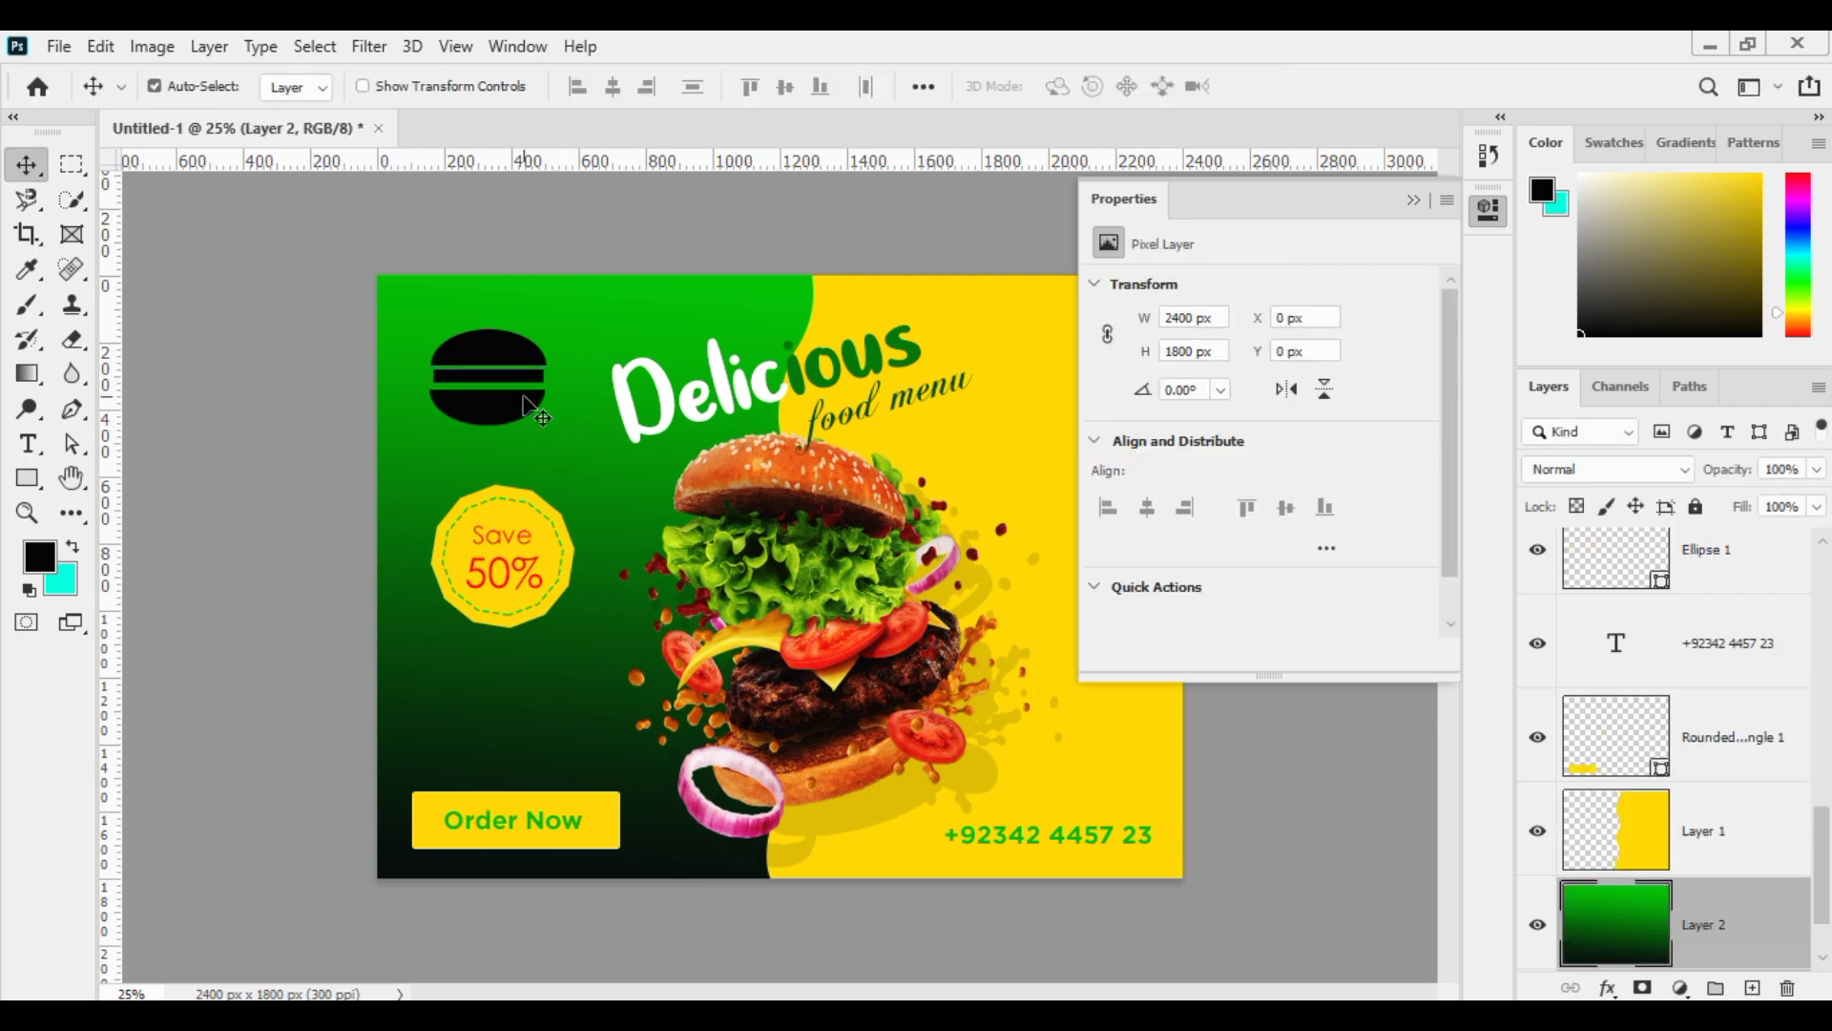
Select the rectangle and both half ellipses of the black burger icon and merge them into a single layer.
click(523, 397)
click(432, 474)
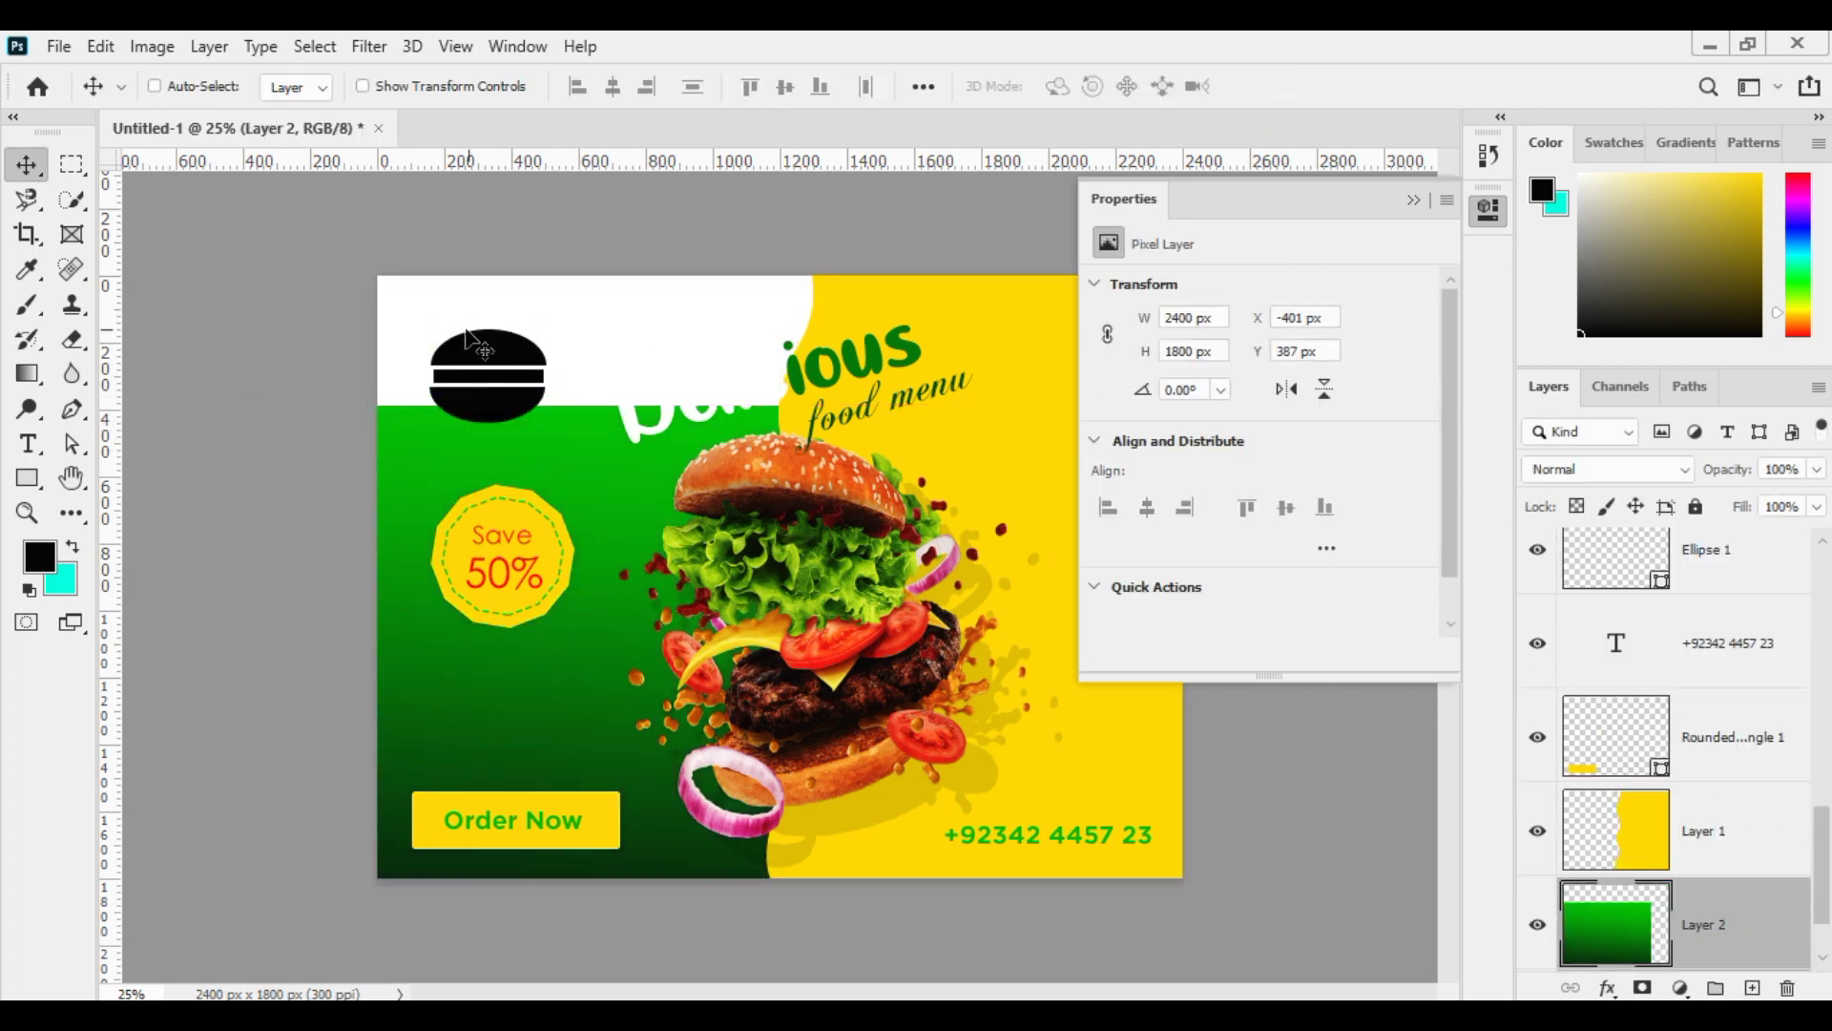
click(482, 408)
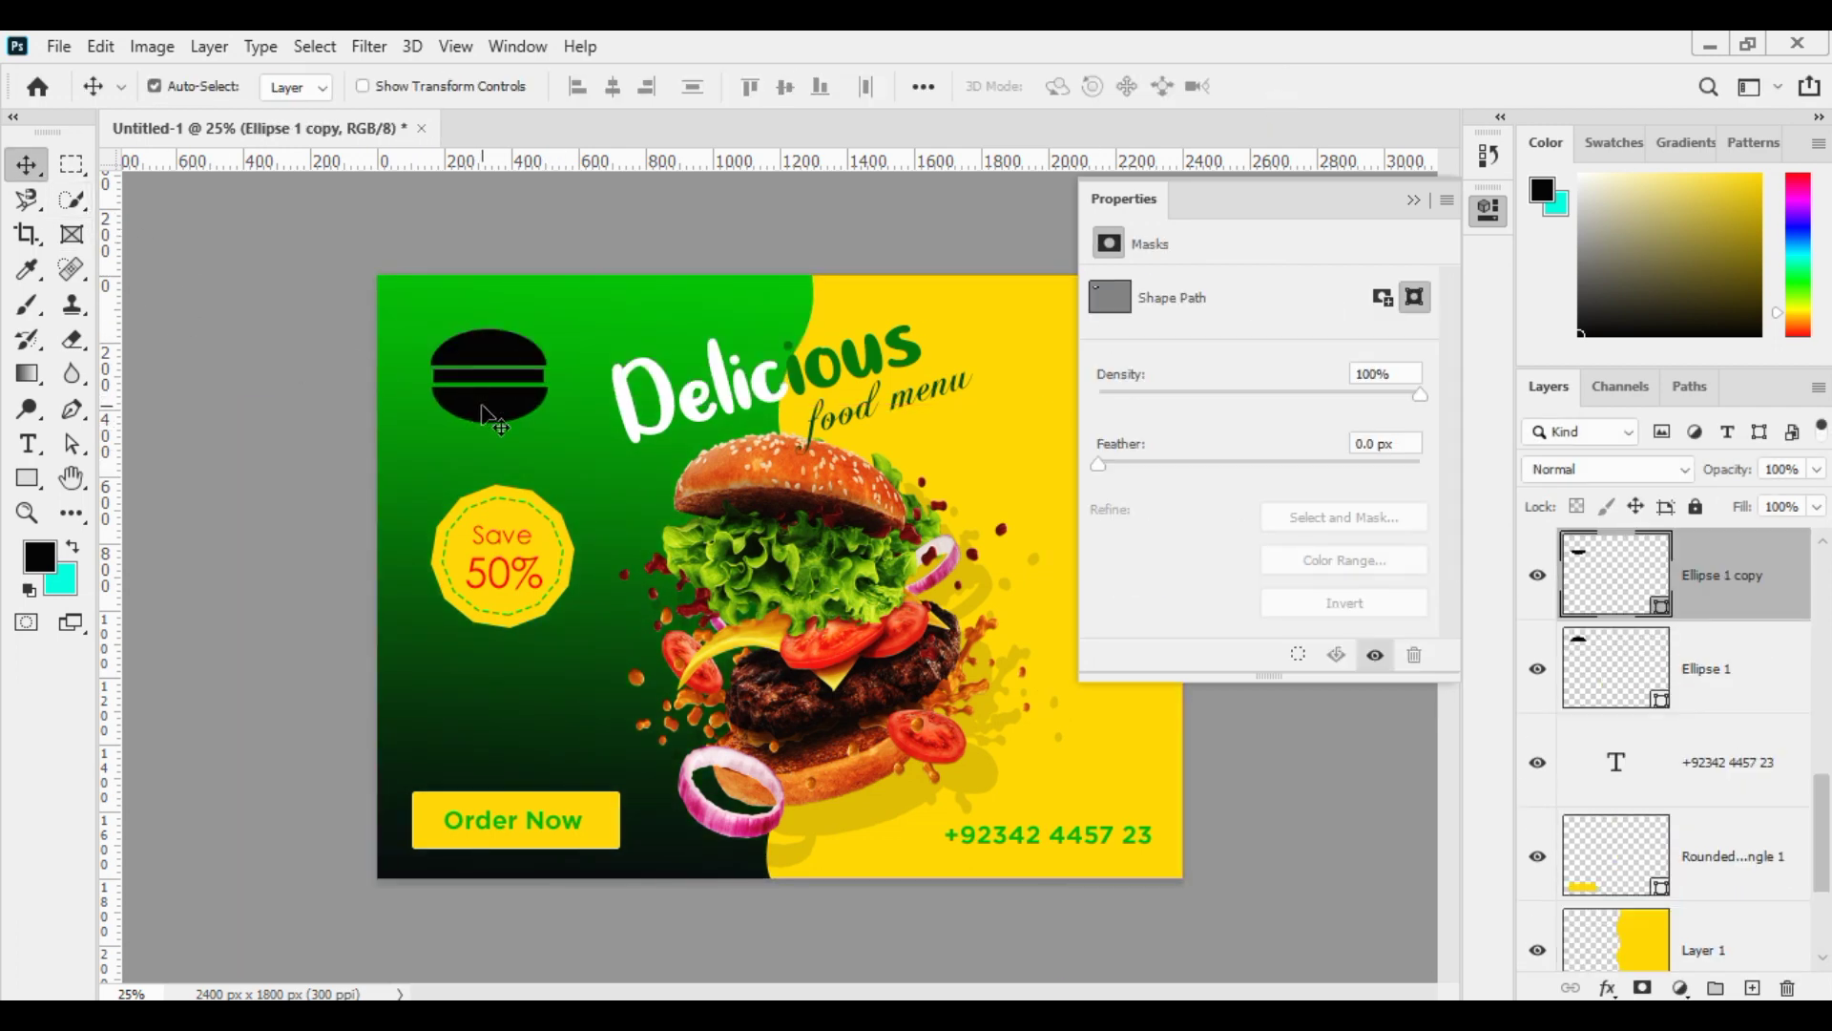
click(1823, 542)
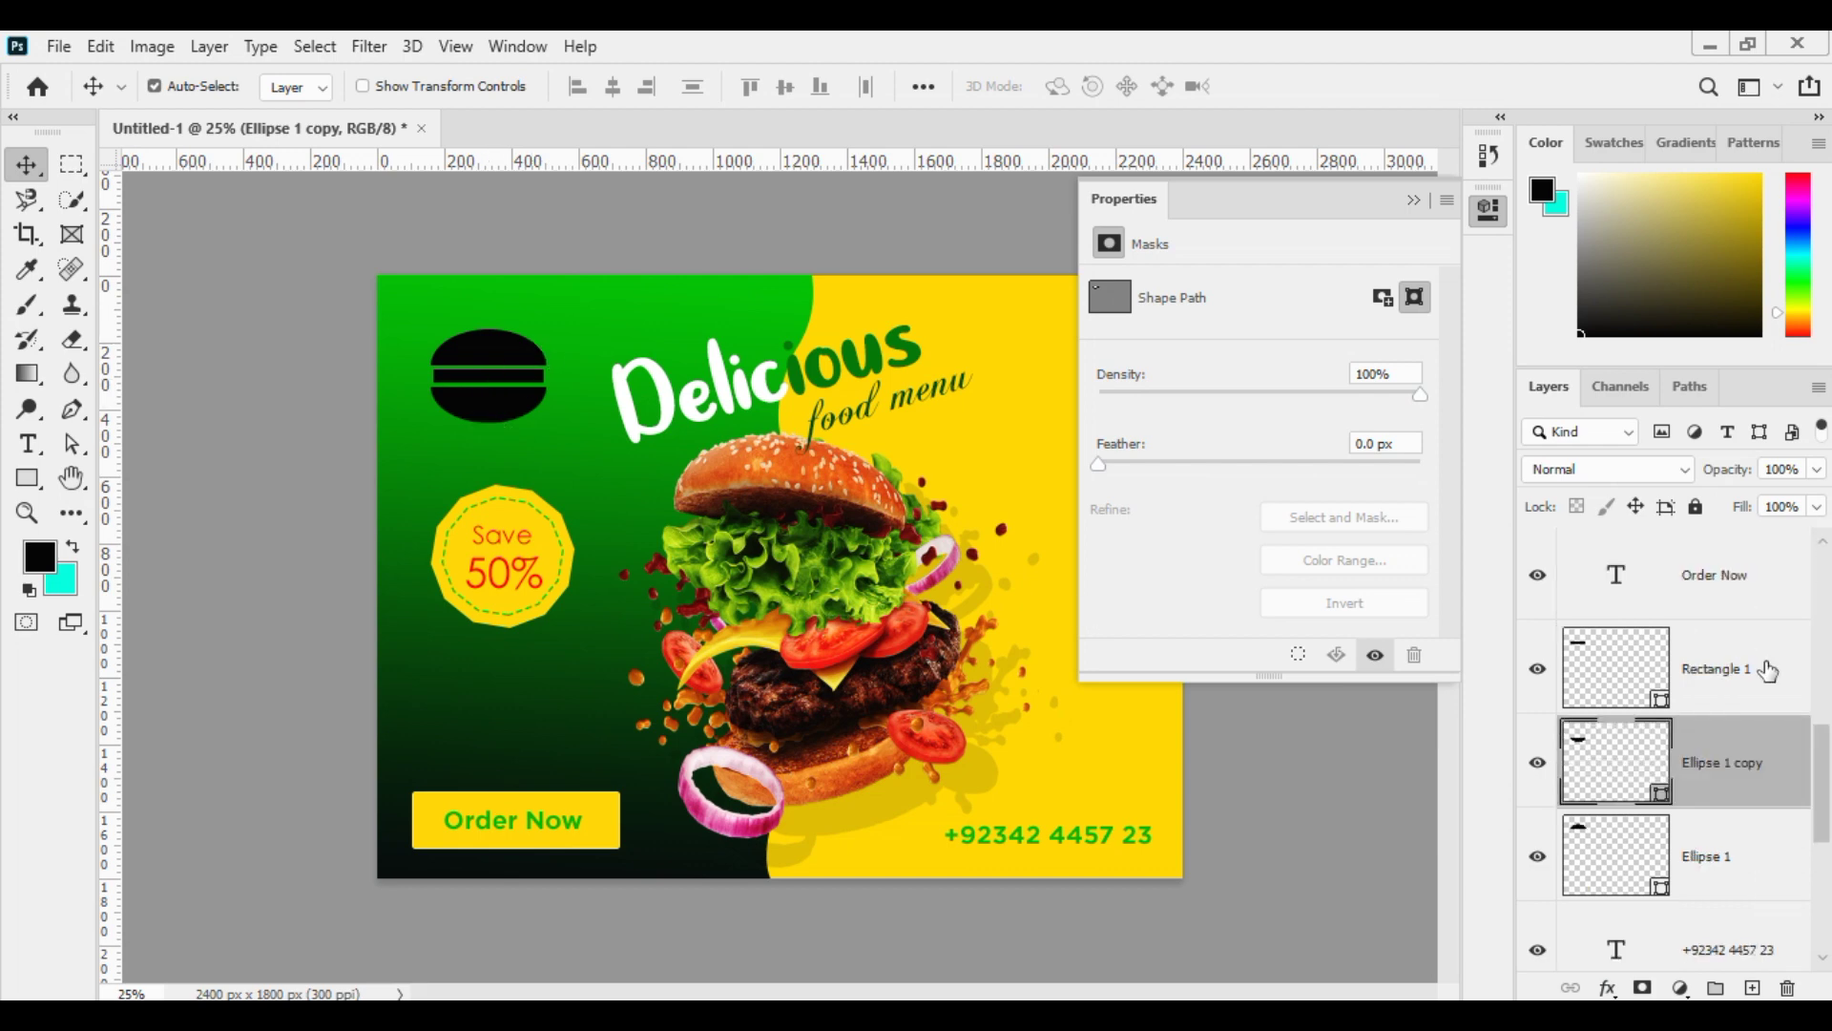
ctrl+click(1731, 701)
ctrl+click(1737, 840)
right_click(1727, 715)
click(1587, 444)
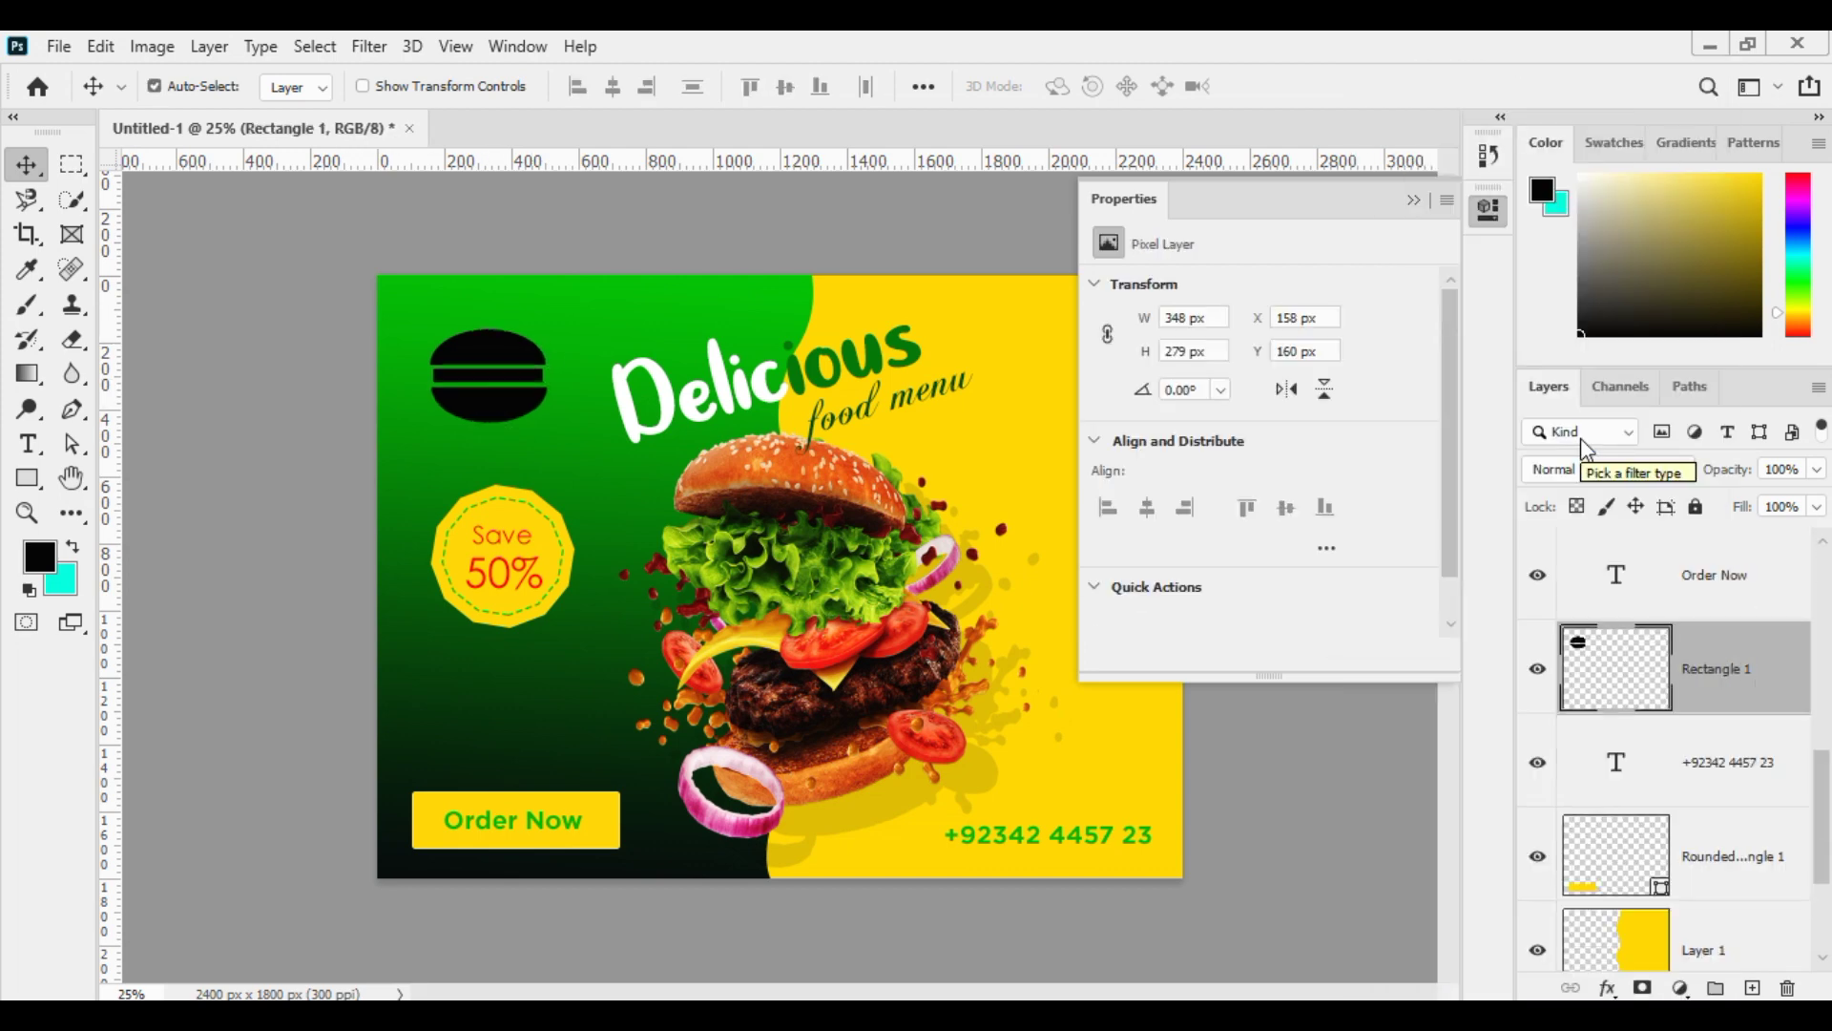
Move the burger icon to the upper right corner of the yellow area and scale it down to about half size.
right_click(1467, 205)
click(1527, 232)
drag(487, 411, 1112, 331)
key(ctrl+t)
click(1329, 86)
click(1017, 401)
Add the white text "Logo" on the yellow area and centre it just below the burger icon.
key(t)
click(1067, 482)
text(LOGO)
click(1083, 92)
click(665, 542)
click(1272, 528)
click(1282, 87)
click(25, 165)
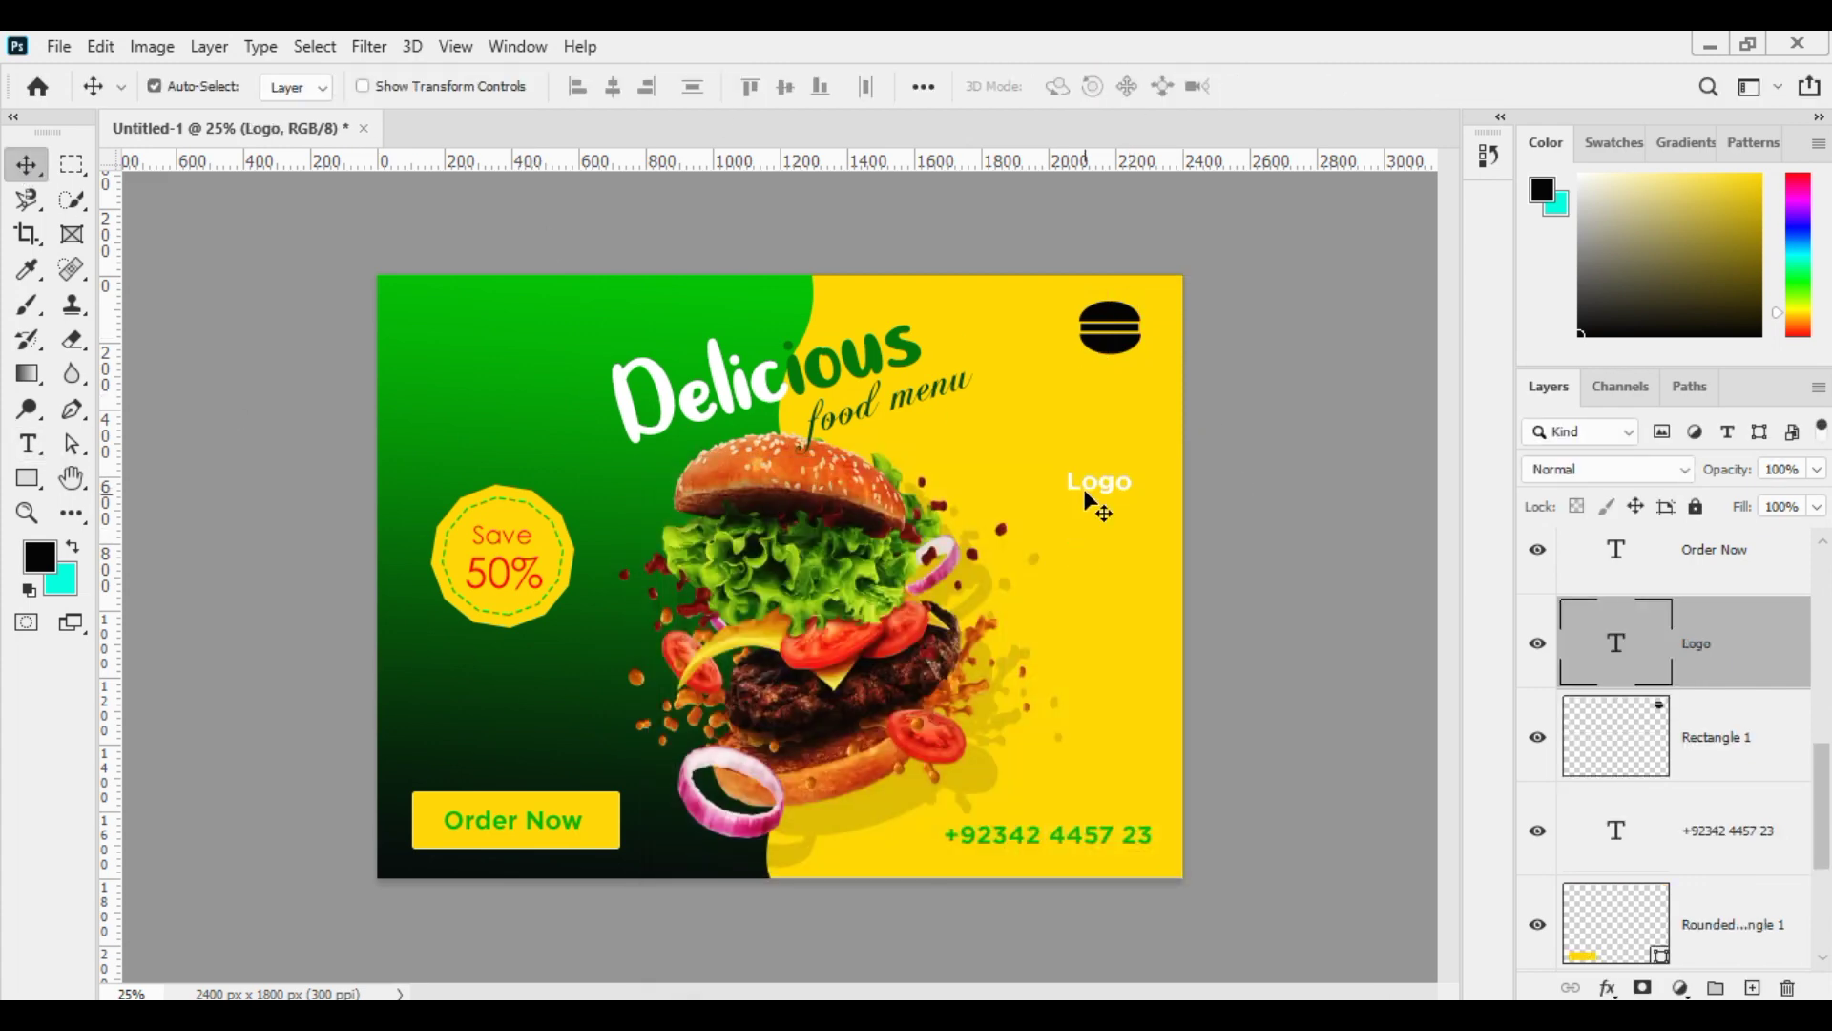
drag(1084, 489, 1095, 382)
click(1274, 496)
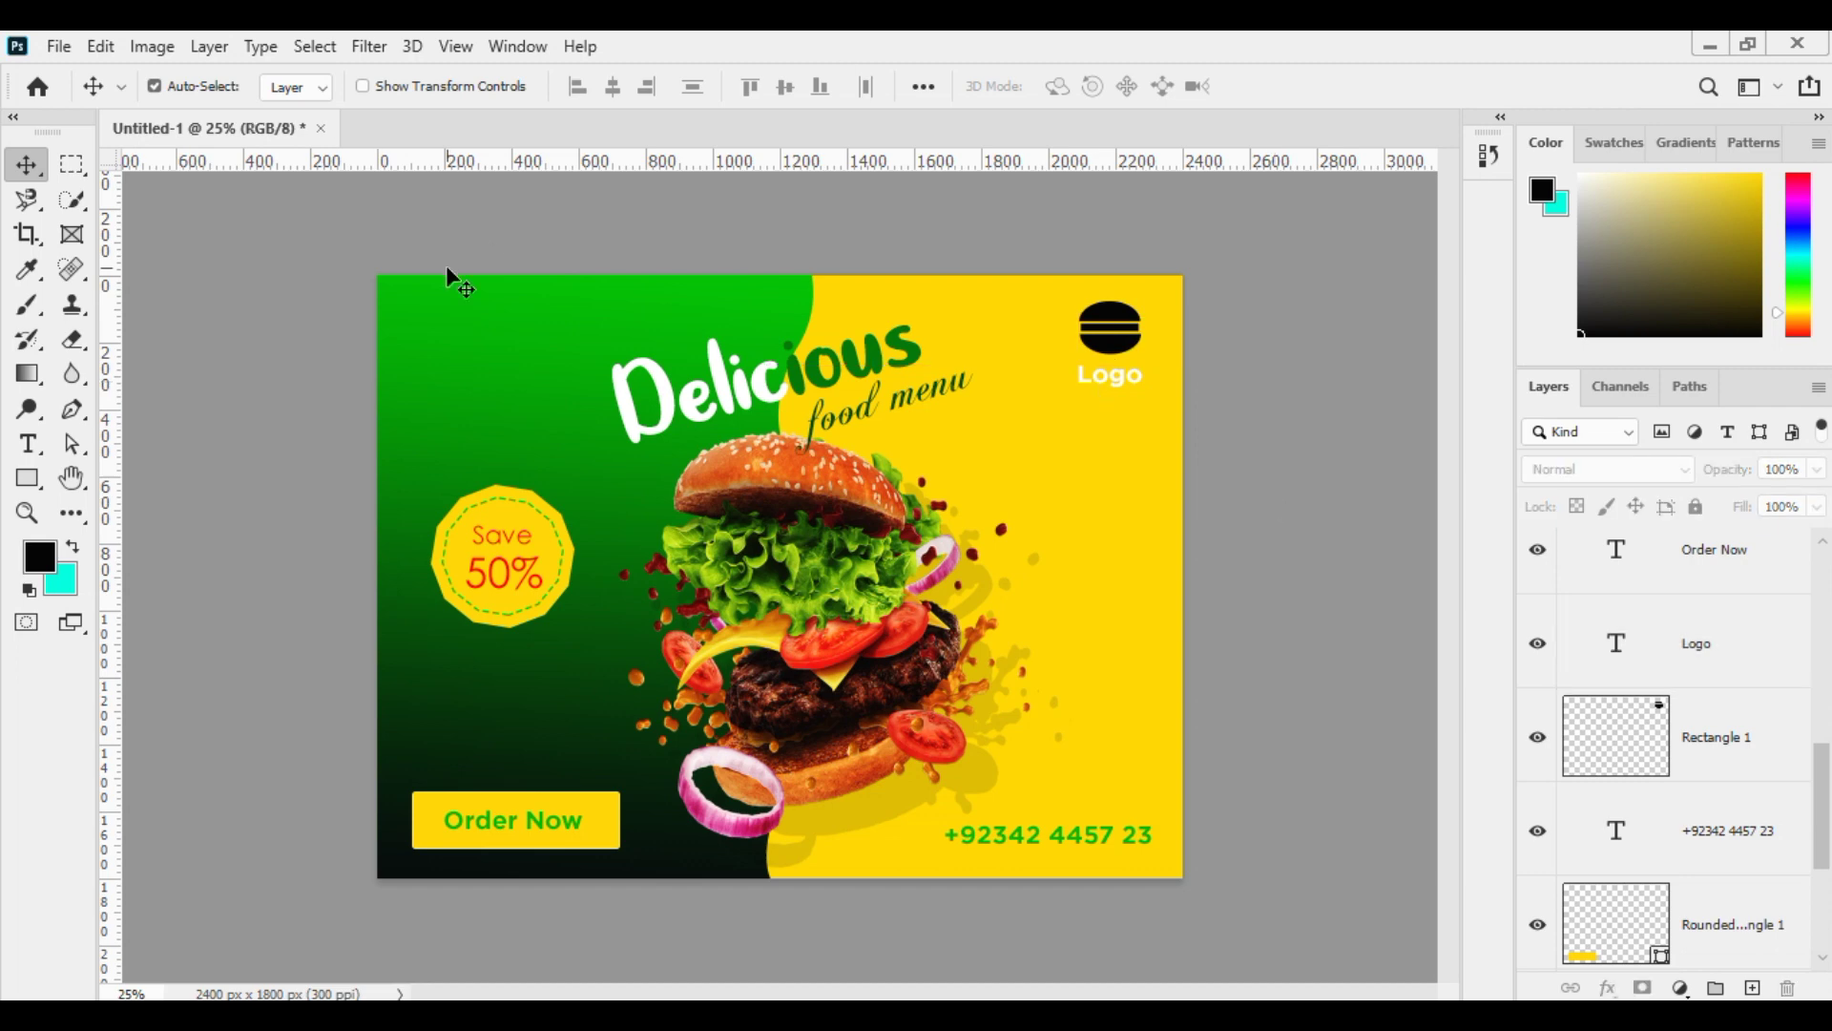
Move the "Order Now" text and its yellow rounded rectangle up together by about 200 px.
drag(465, 807, 475, 822)
key(ctrl+z)
ctrl+click(1748, 550)
key(shift+Up)
key(shift+Up)
key(shift+Up)
key(shift+Up)
key(shift+Up)
key(shift+Up)
key(shift+Up)
key(shift+Up)
key(shift+Up)
key(shift+Up)
key(shift+Up)
key(shift+Up)
key(shift+Up)
key(shift+Up)
key(shift+Up)
key(shift+Up)
key(shift+Up)
key(shift+Up)
key(shift+Up)
key(shift+Up)
key(shift+Up)
key(shift+Up)
key(shift+Up)
key(shift+Up)
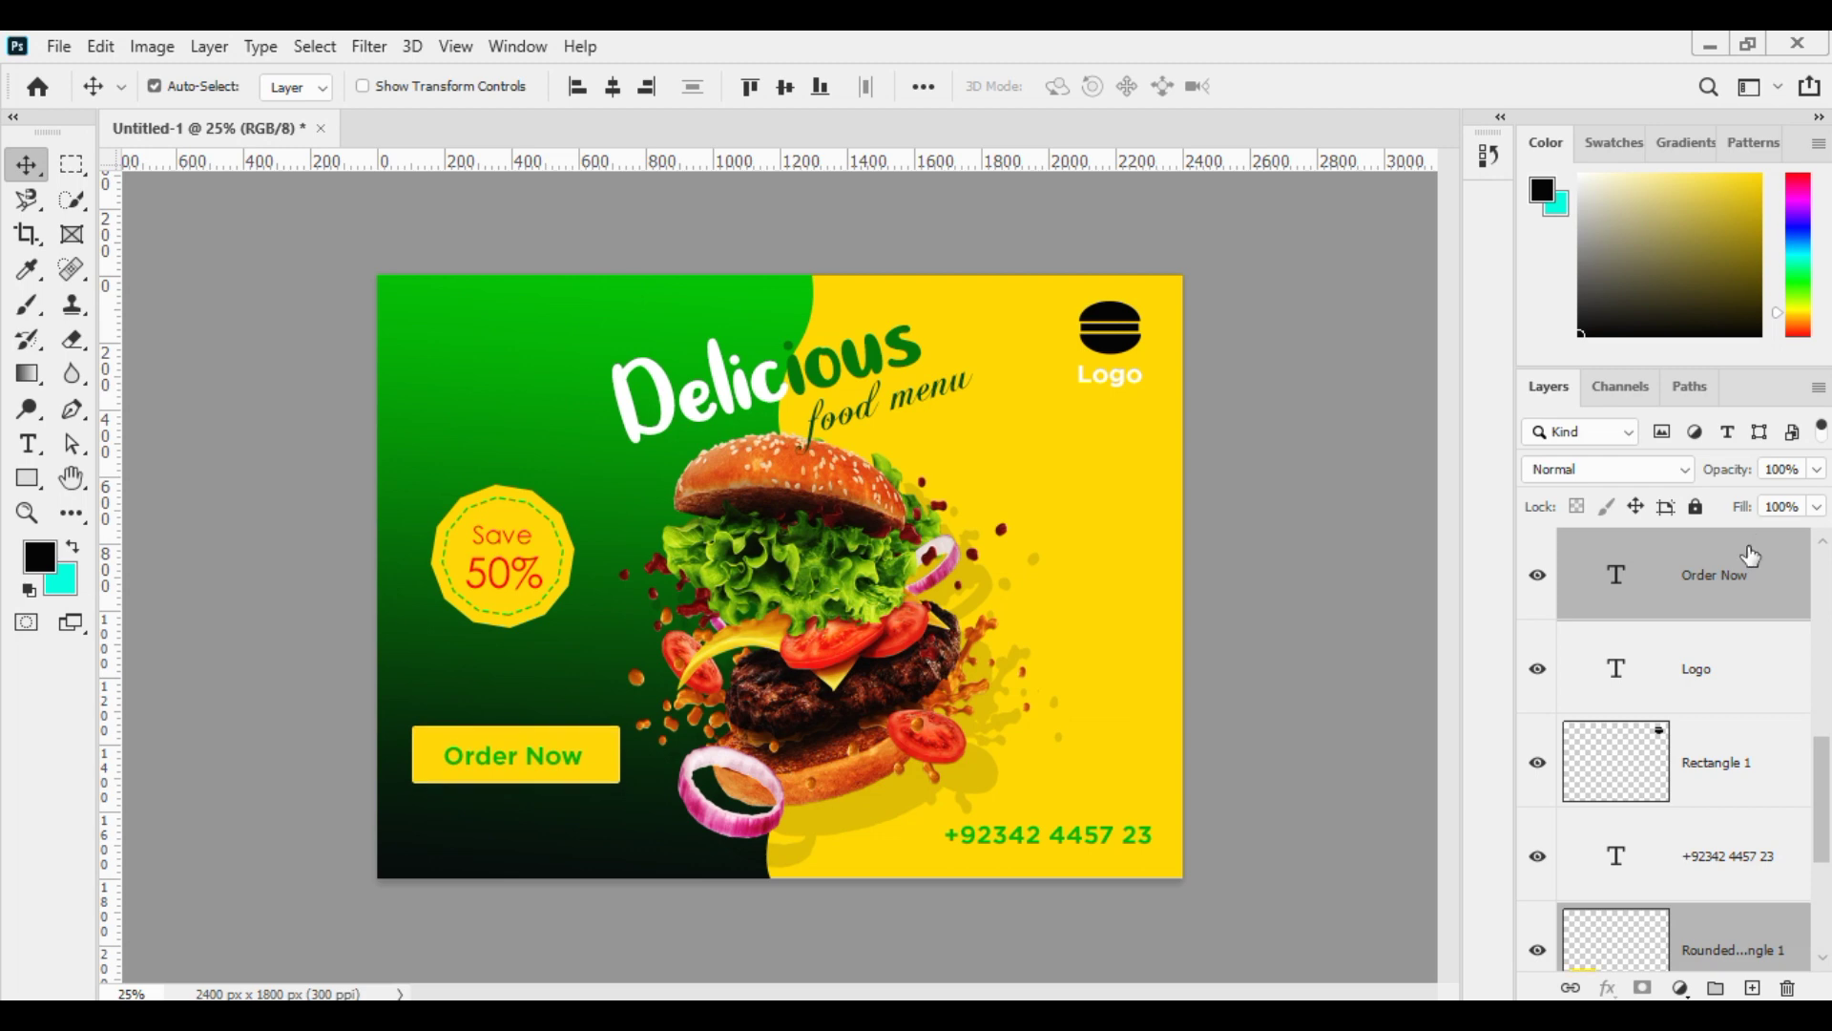
Shift the phone number slightly up and about 40 px to the right, closer to the canvas edge.
click(1136, 840)
key(shift+Up)
key(shift+Up)
key(shift+Up)
key(shift+Up)
key(shift+Up)
key(shift+Up)
key(shift+Up)
key(shift+Up)
key(shift+Up)
key(shift+Up)
key(shift+Up)
key(shift+Up)
key(shift+Up)
key(shift+Up)
key(shift+Up)
key(shift+Up)
key(shift+Up)
key(shift+Up)
key(shift+Right)
key(shift+Right)
key(shift+Right)
key(shift+Right)
key(shift+Down)
key(shift+Down)
key(shift+Down)
key(shift+Down)
key(shift+Down)
key(shift+Down)
key(shift+Down)
key(shift+Down)
key(shift+Down)
key(shift+Down)
Move the "Order Now" text and its rounded rectangle down together until they are about level with the phone number.
click(570, 764)
click(1633, 935)
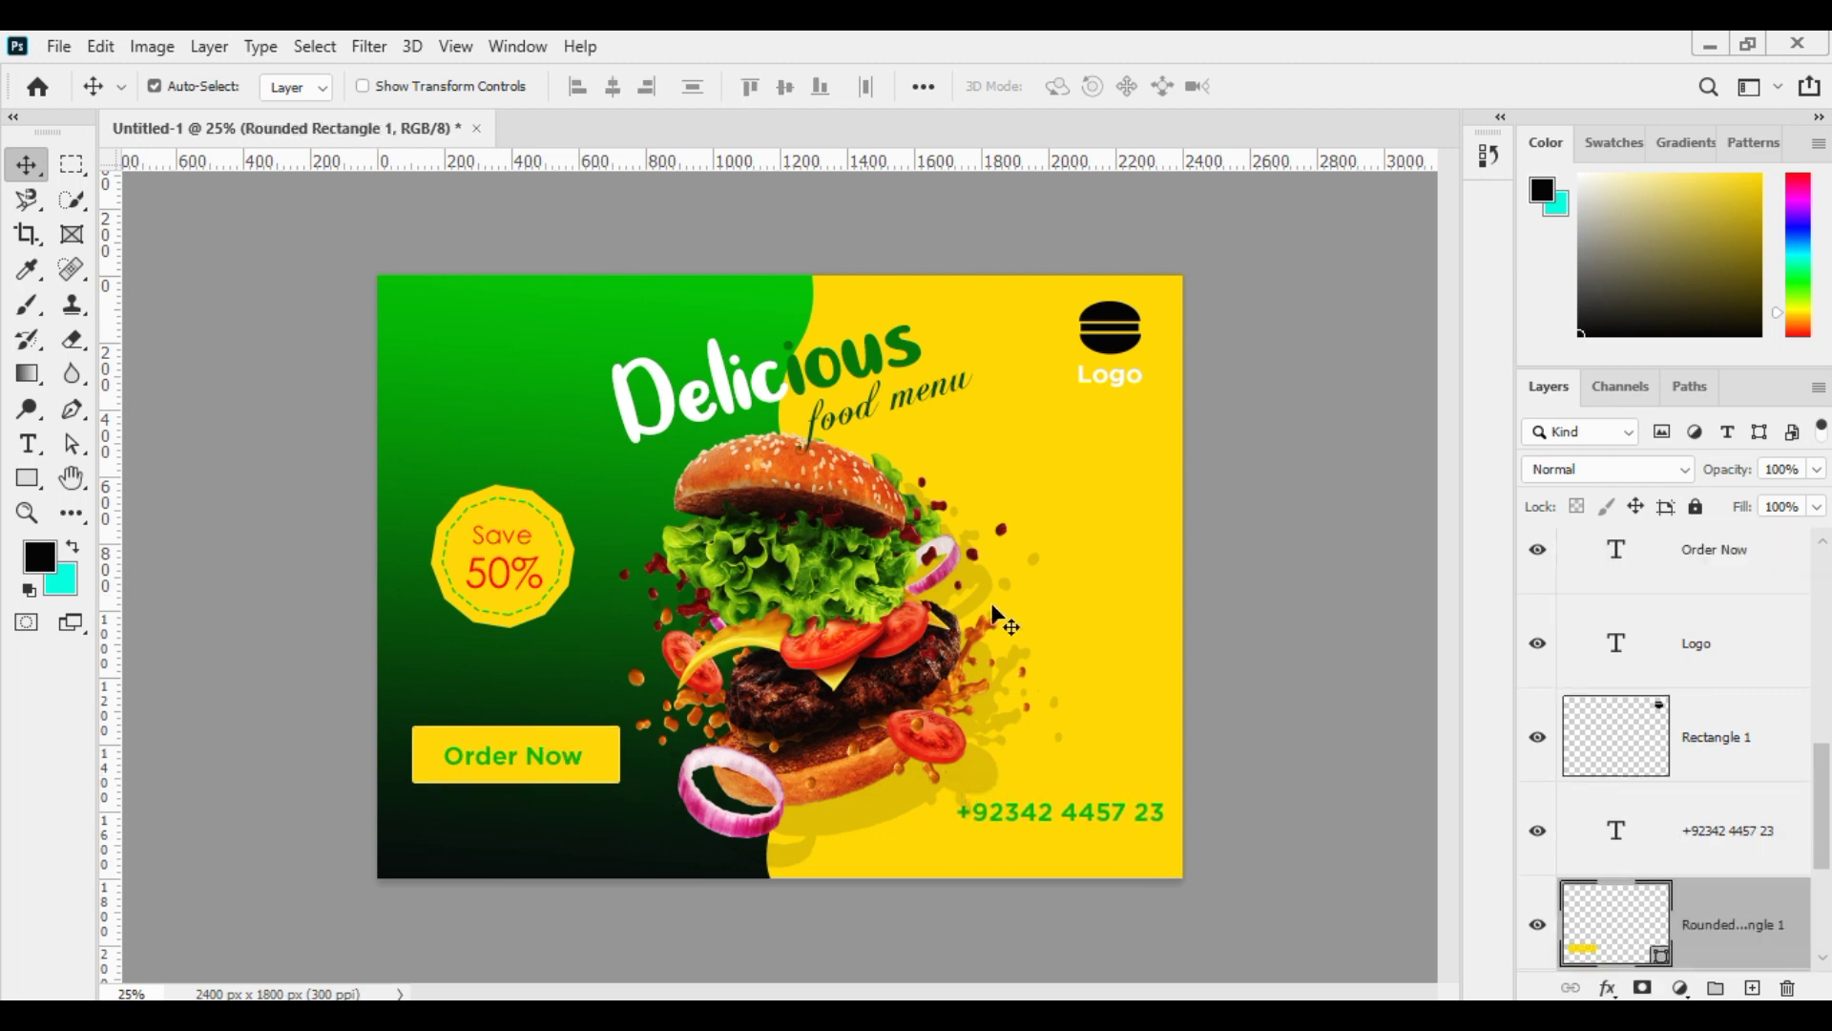
ctrl+click(1767, 560)
key(shift+Down)
key(shift+Down)
key(shift+Down)
key(shift+Down)
key(shift+Down)
key(shift+Down)
key(shift+Down)
key(shift+Down)
key(shift+Down)
key(shift+Down)
key(shift+Down)
key(shift+Down)
key(shift+Down)
key(shift+Down)
key(shift+Down)
key(shift+Down)
key(shift+Down)
key(shift+Down)
key(shift+Down)
key(shift+Down)
key(shift+Down)
key(shift+Down)
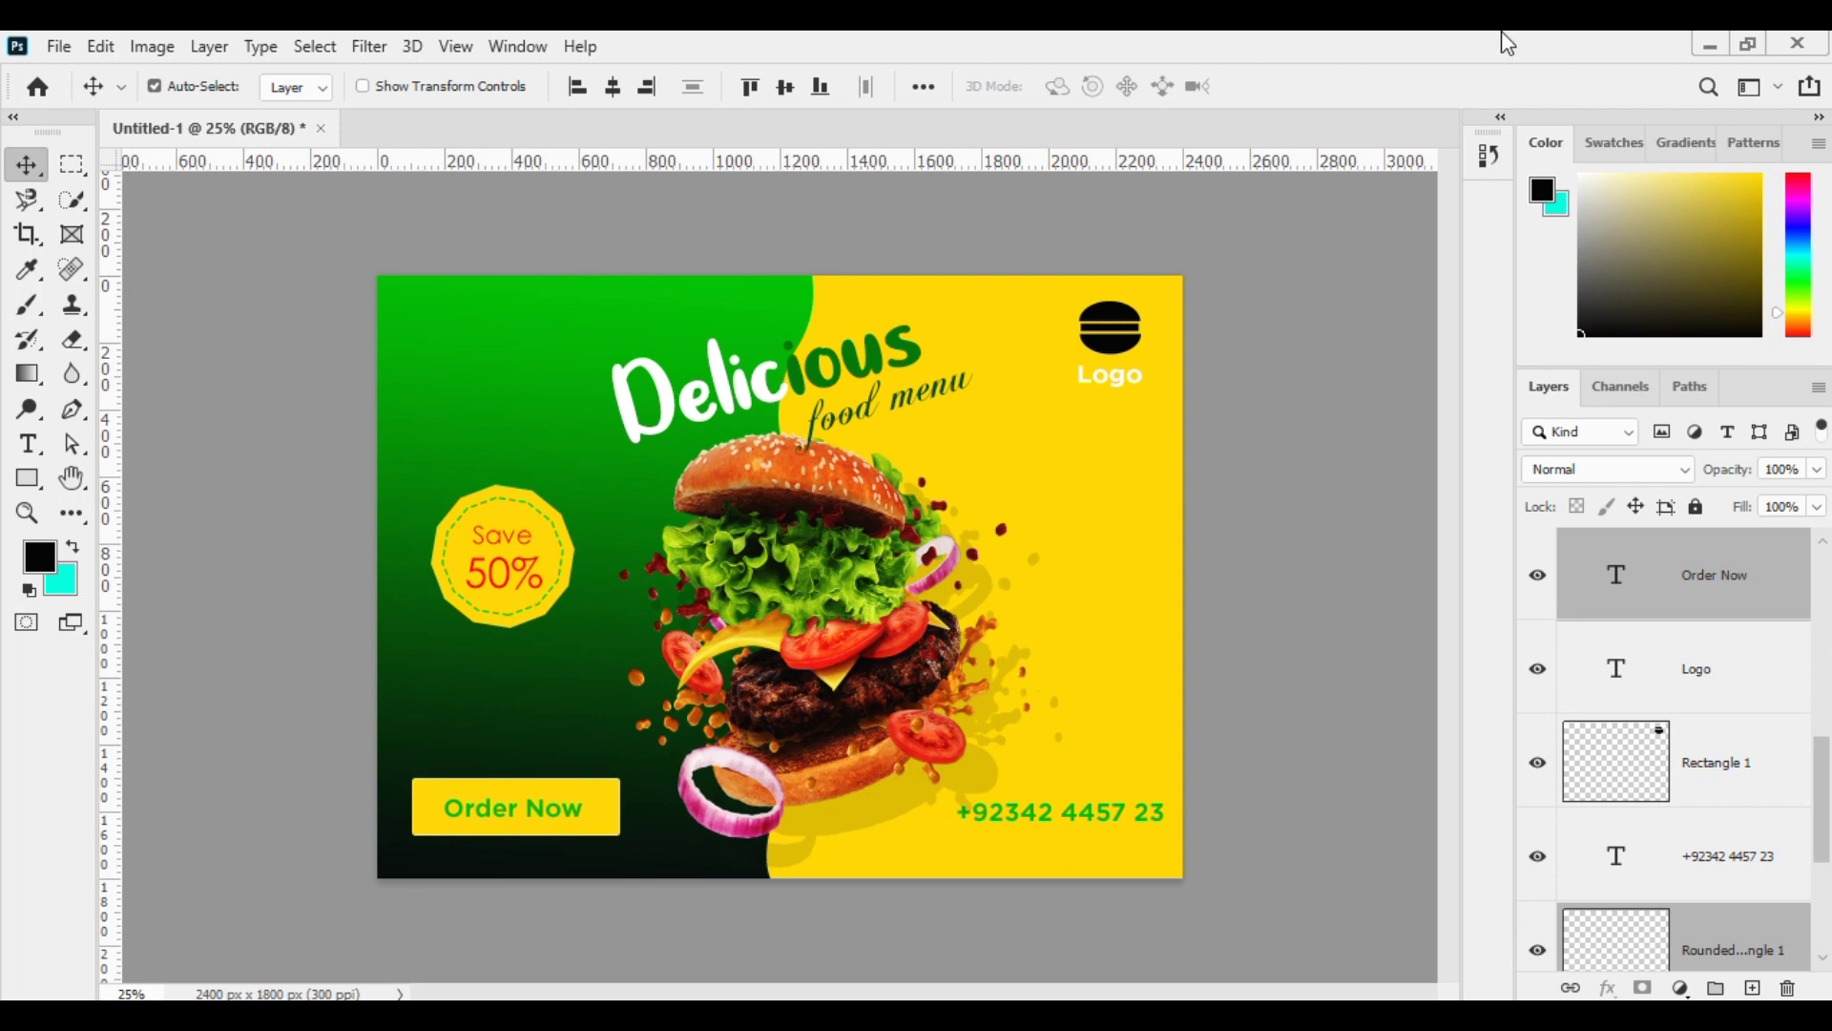